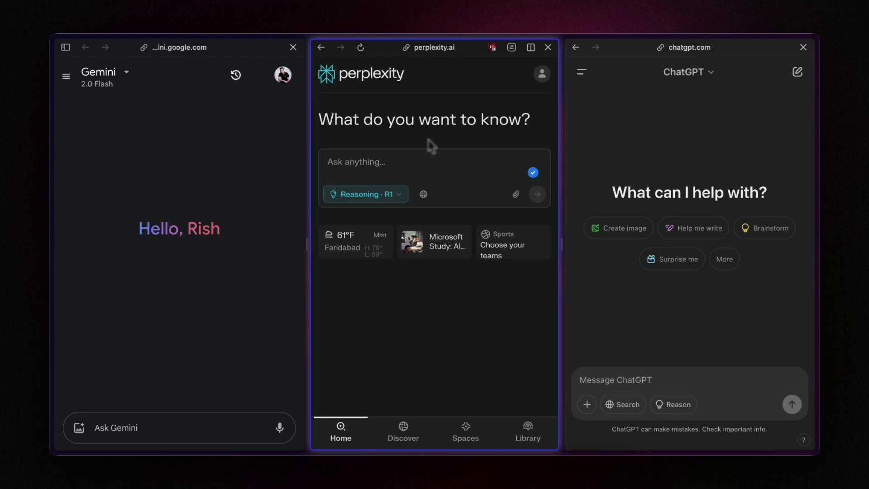
# - View the available search and reasoning modes in Perplexity, leaving the current choice in place
pyautogui.click(389, 195)
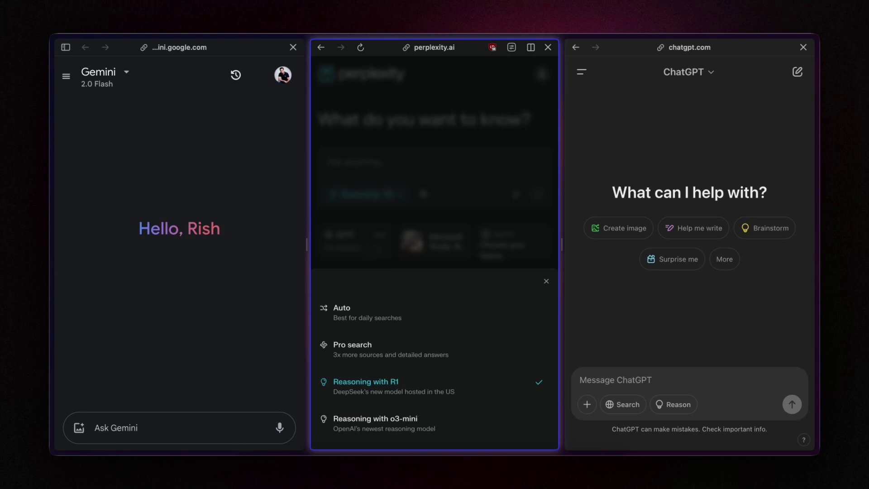
pyautogui.press('Escape')
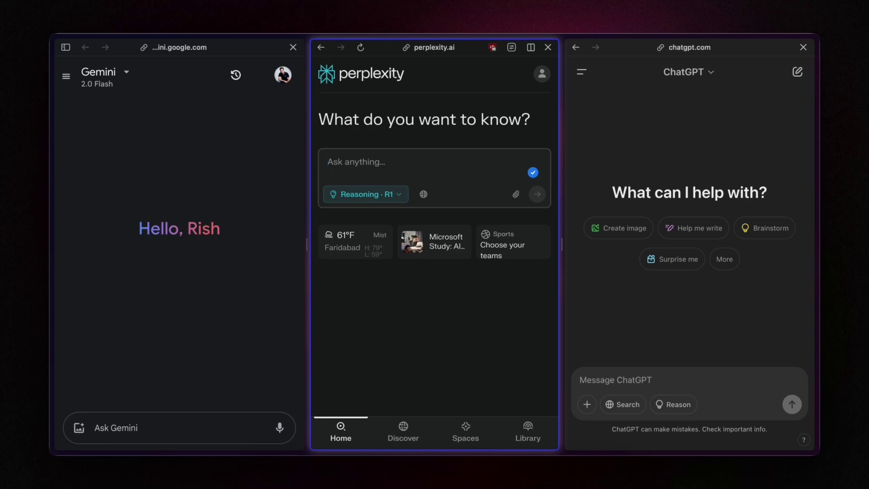
# - Select the 2.0 Flash Thinking Experimental model in Gemini and Reasoning with R1 in Perplexity
pyautogui.click(199, 126)
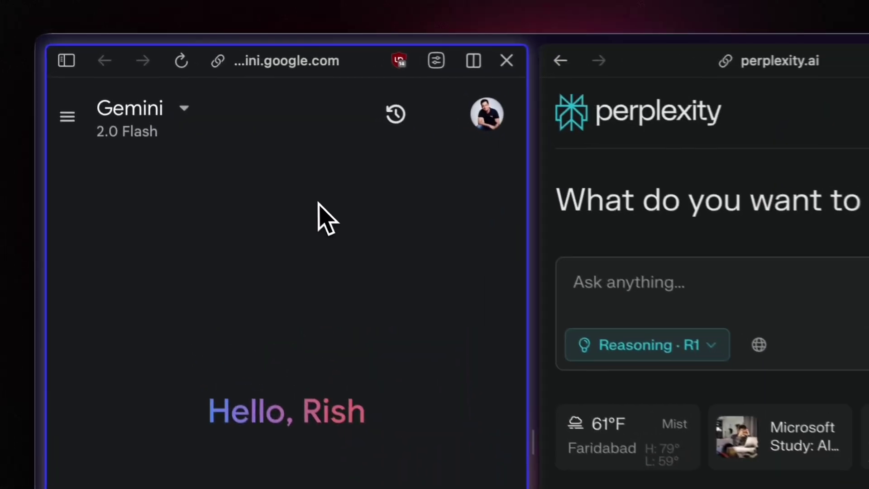
pyautogui.click(147, 129)
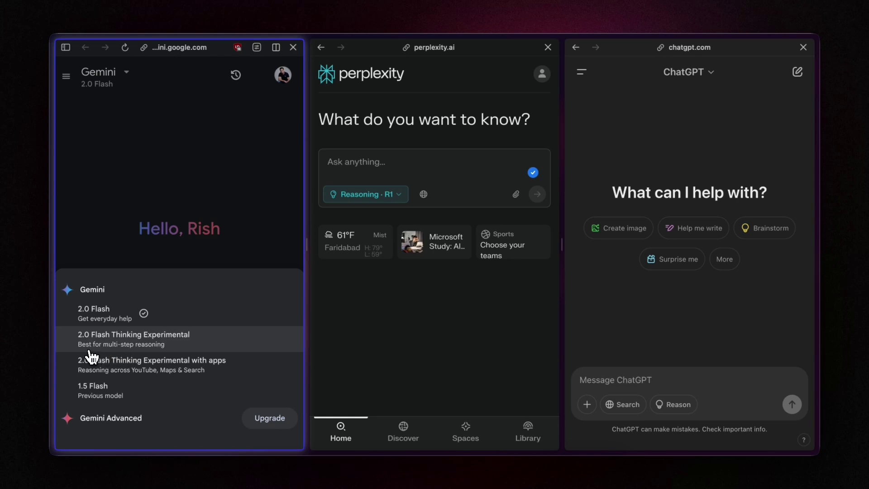
pyautogui.click(159, 347)
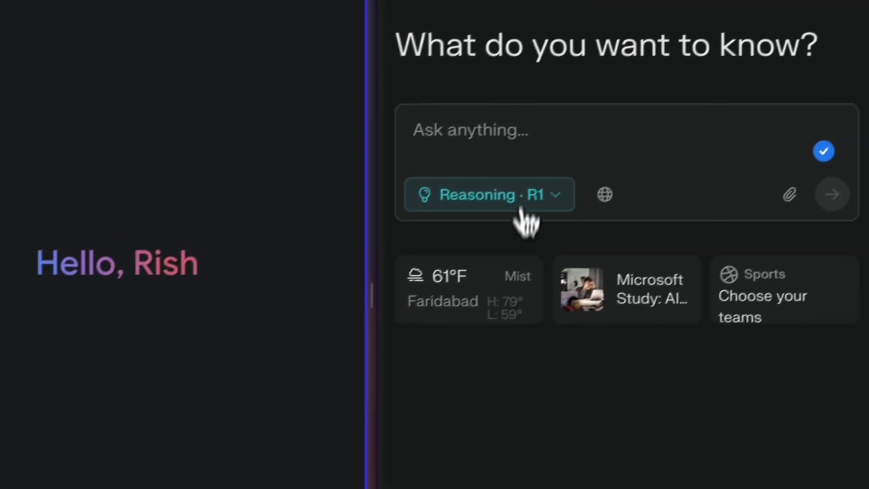
pyautogui.click(518, 221)
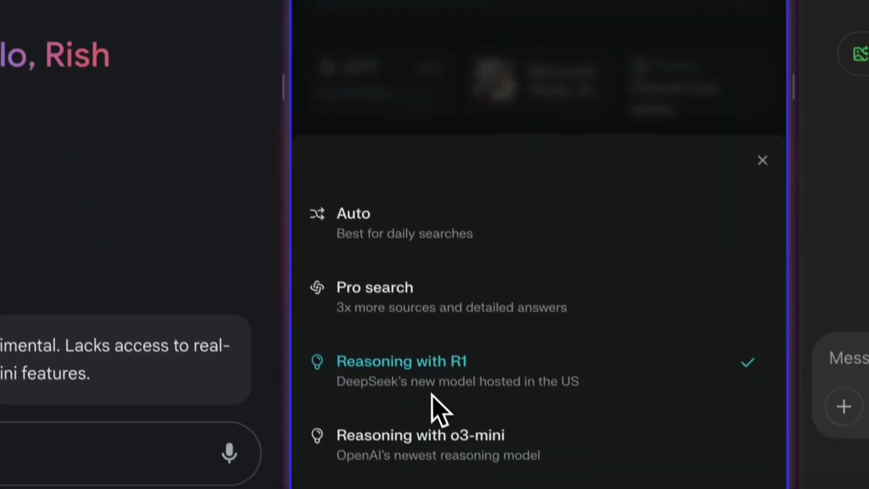
pyautogui.click(446, 368)
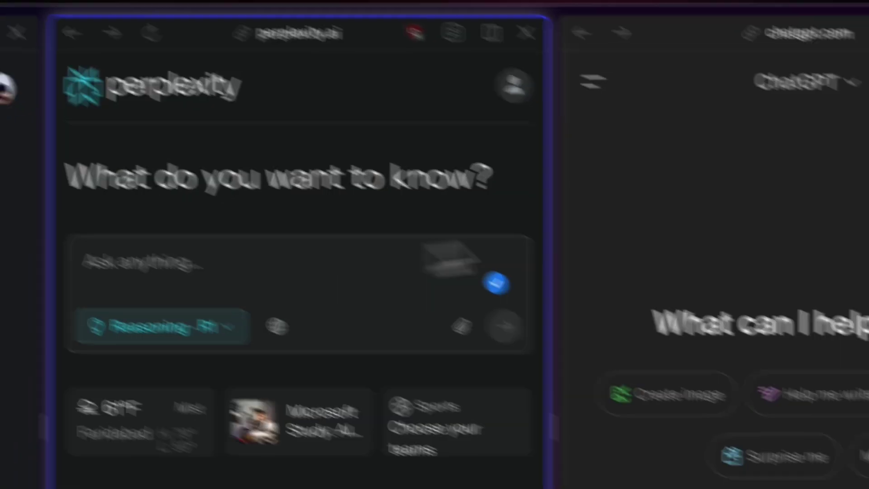
# - Turn on Reason mode for the ChatGPT message and look at ChatGPT's model options
pyautogui.click(578, 488)
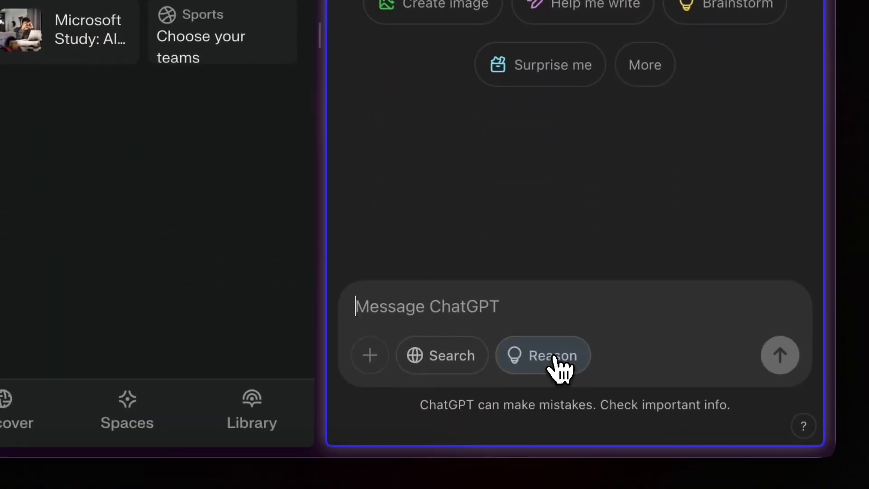
pyautogui.click(560, 63)
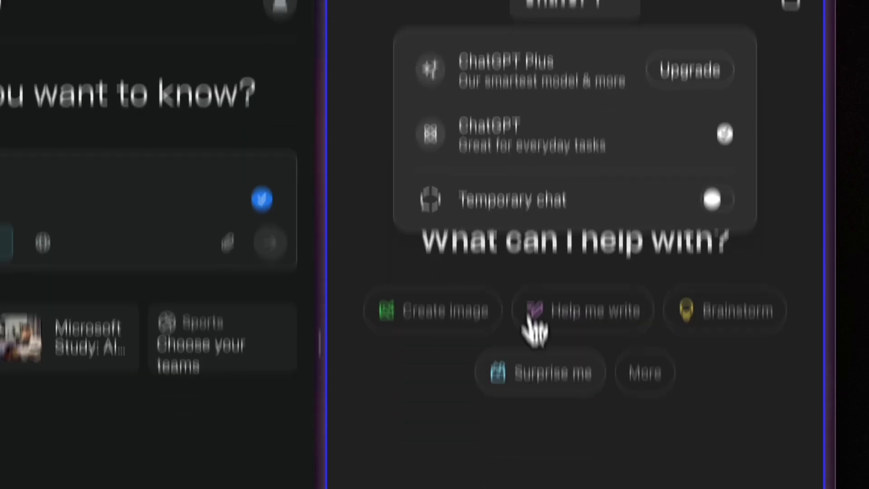
pyautogui.click(599, 308)
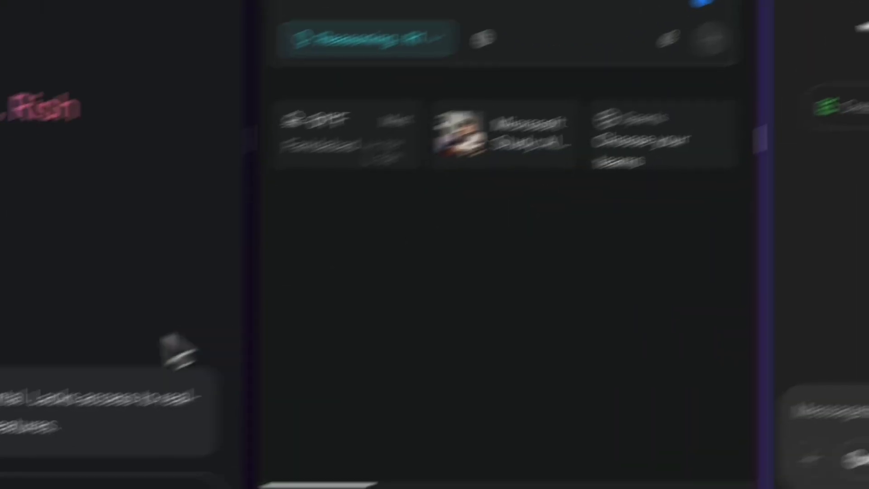
# - Enter in all three chats: "Given the sequence: 2, 4, 8, 16, what pattern do you observe, and what might be the next number? Explain your thought process."
pyautogui.click(236, 385)
pyautogui.write('Given the sequence: 2, 4, 8, 16, what pattern do you observe, and what might be the next number? Explain your thought process.')
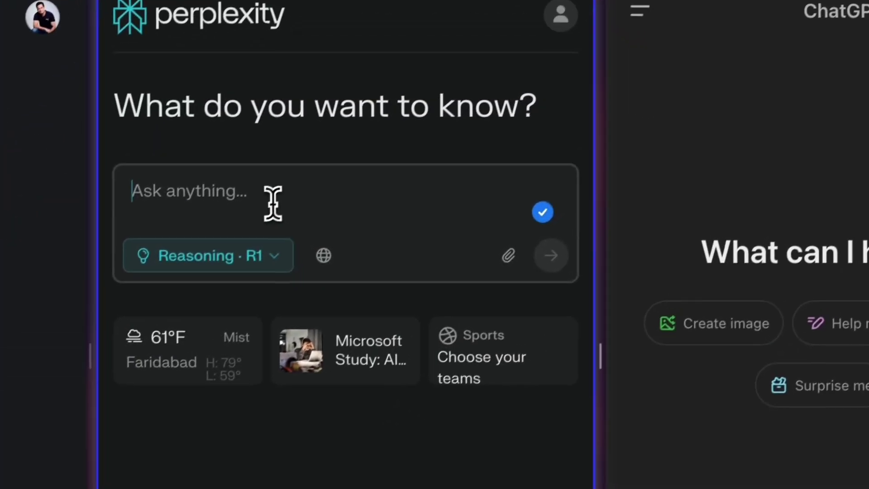
pyautogui.write('Given the sequence: 2, 4, 8, 16, what pattern do you observe, and what might be the next number? Explain your thought process.')
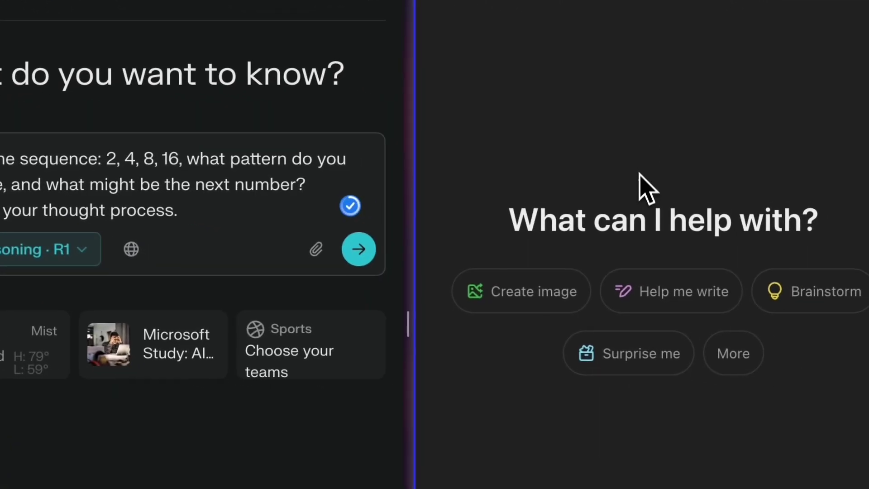
pyautogui.click(579, 361)
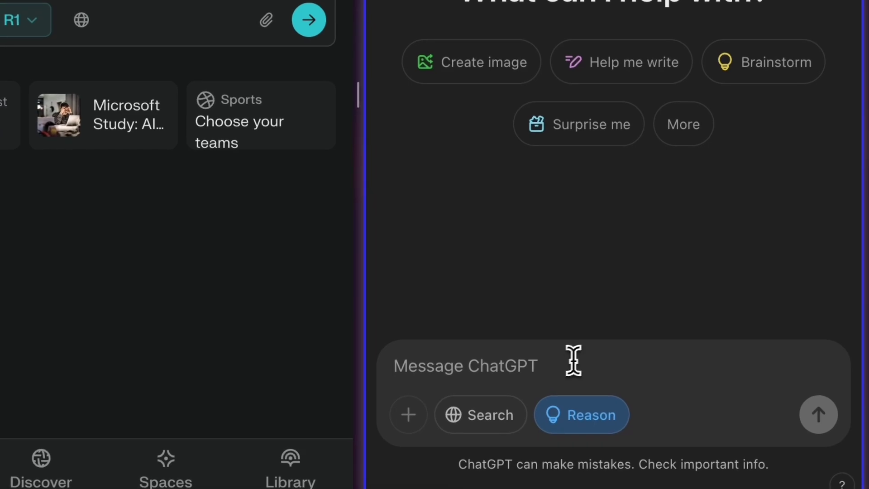
pyautogui.write('Given the sequence: 2, 4, 8, 16, what pattern do you observe, and what might be the next number? Explain your thought process.')
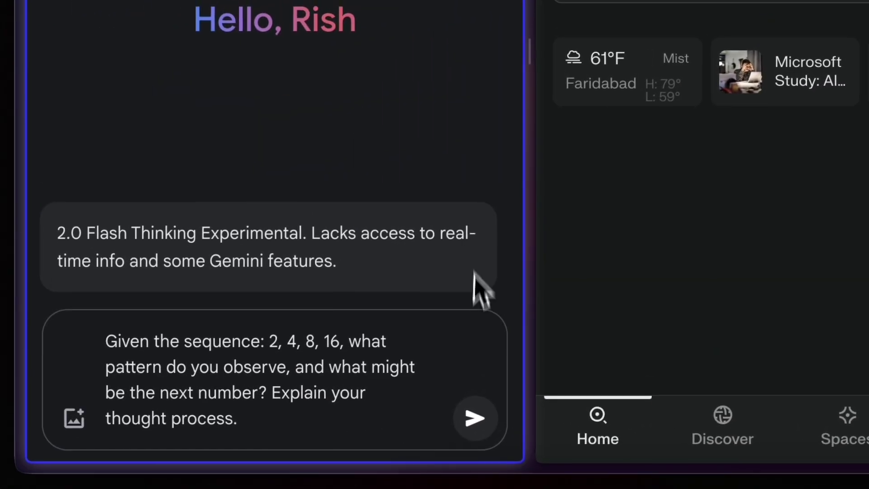
# - Send the number-sequence prompt in Gemini and read through its thinking steps and its answer
pyautogui.click(476, 420)
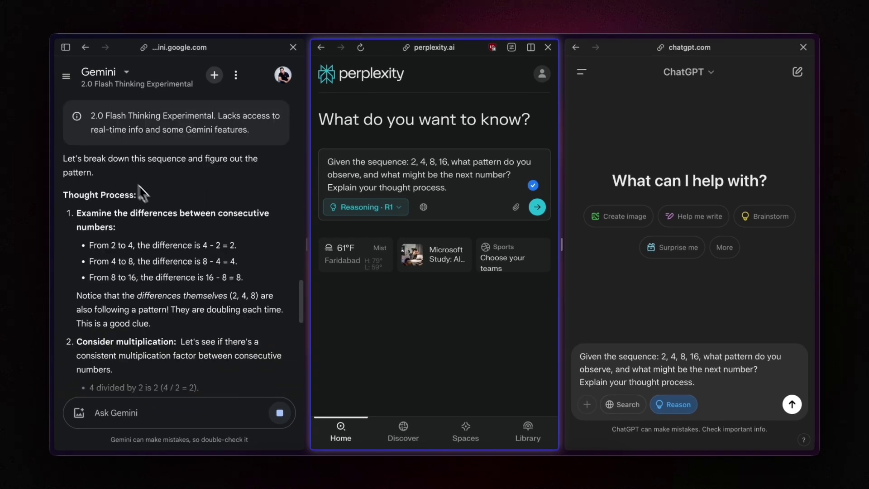
pyautogui.scroll(3, 167, 220)
pyautogui.scroll(-10, 172, 194)
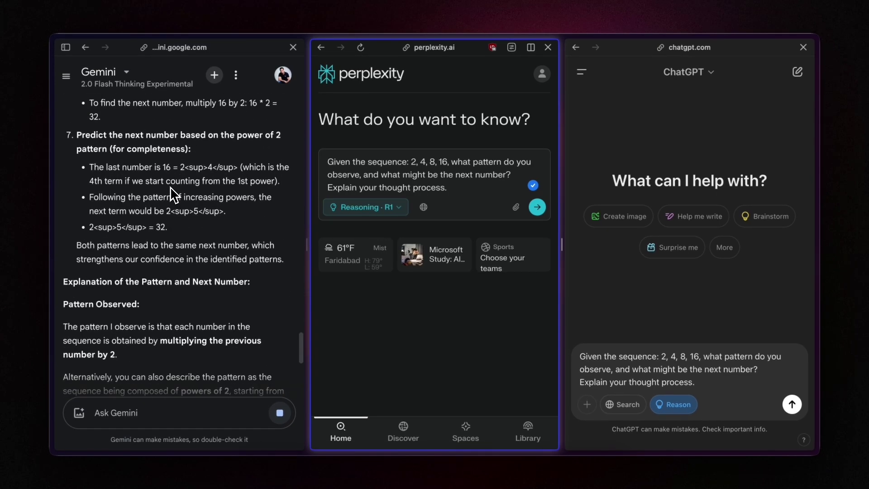
pyautogui.scroll(10, 172, 195)
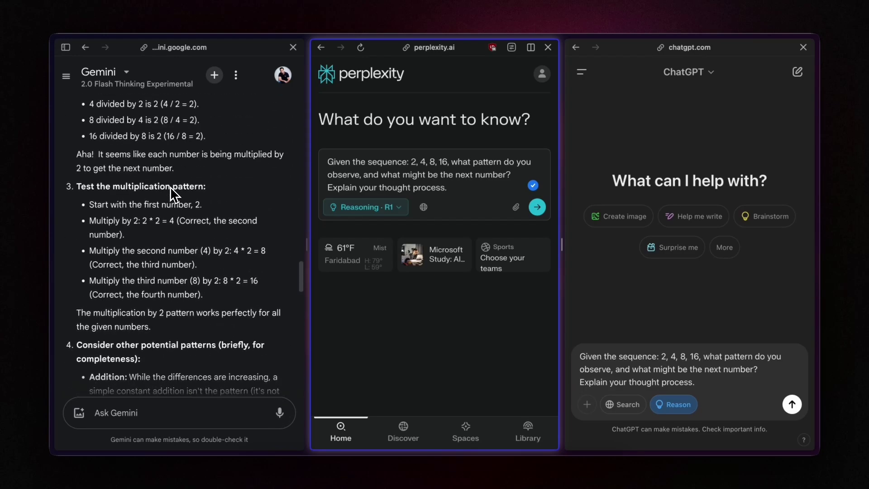
pyautogui.scroll(15, 174, 194)
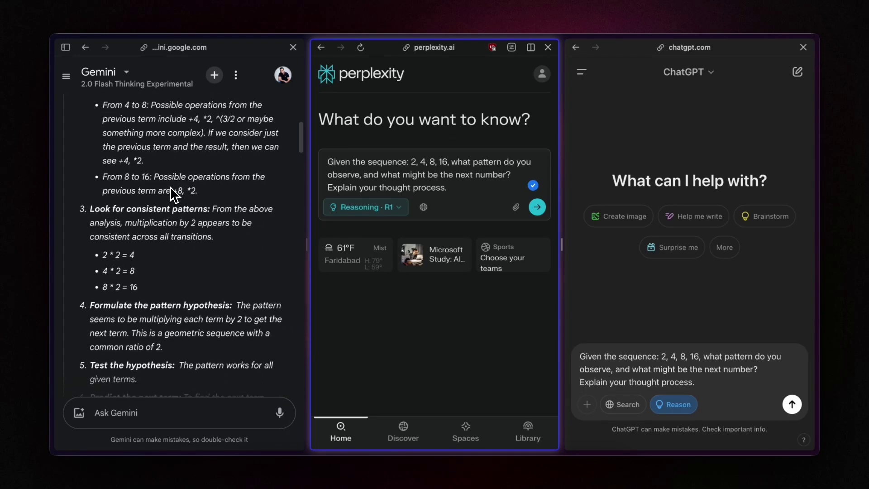
pyautogui.scroll(5, 173, 194)
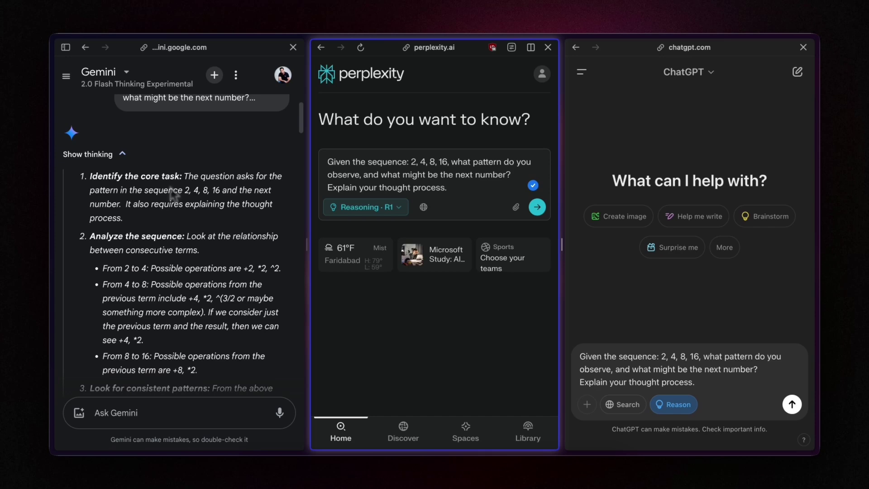
pyautogui.scroll(-5, 168, 262)
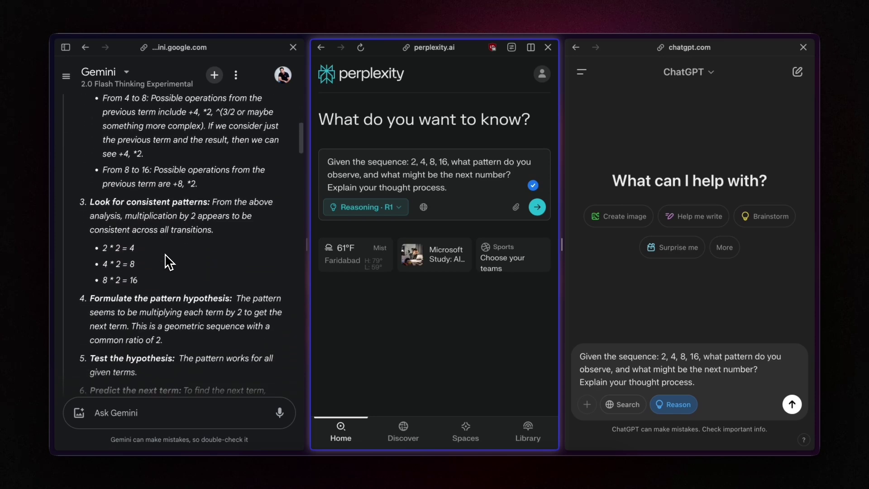
pyautogui.scroll(-2, 137, 285)
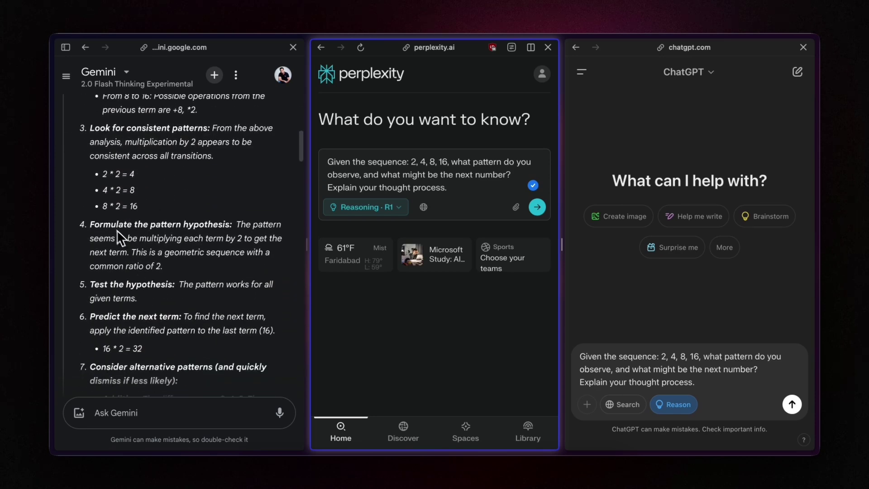
pyautogui.scroll(-3, 117, 239)
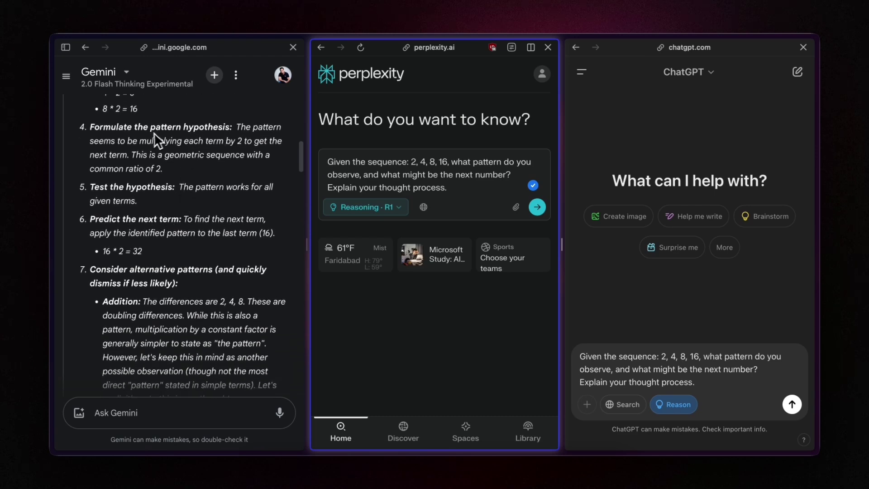
pyautogui.scroll(1, 190, 154)
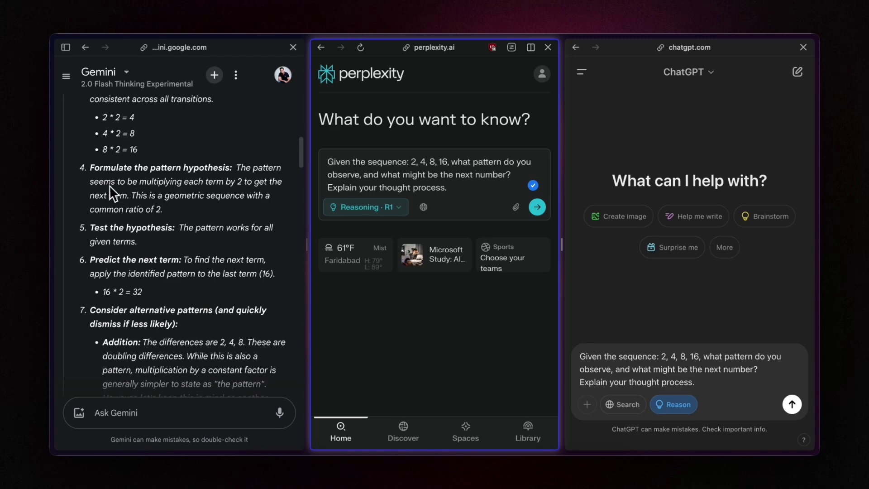
pyautogui.scroll(-1, 208, 236)
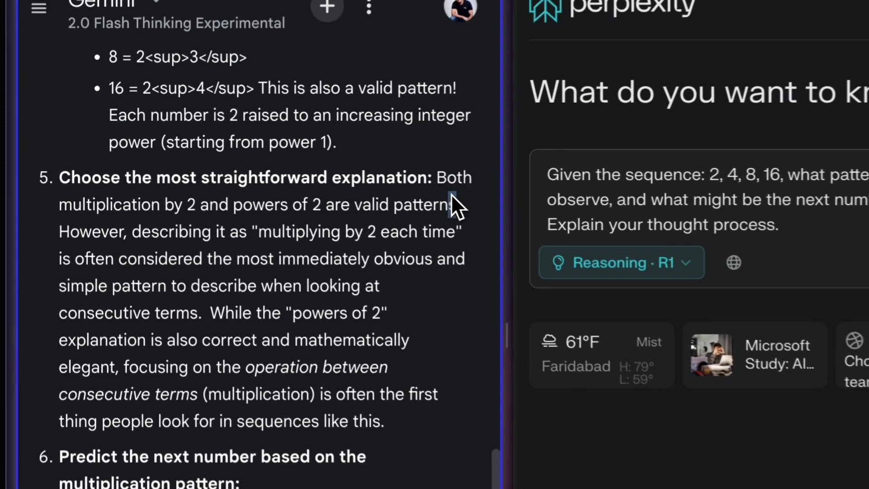
# - Highlight Gemini's sentence "Both multiplication by 2 and powers of 2 are valid patterns" and read on to the closing summary
pyautogui.moveTo(282, 177); pyautogui.dragTo(272, 163)
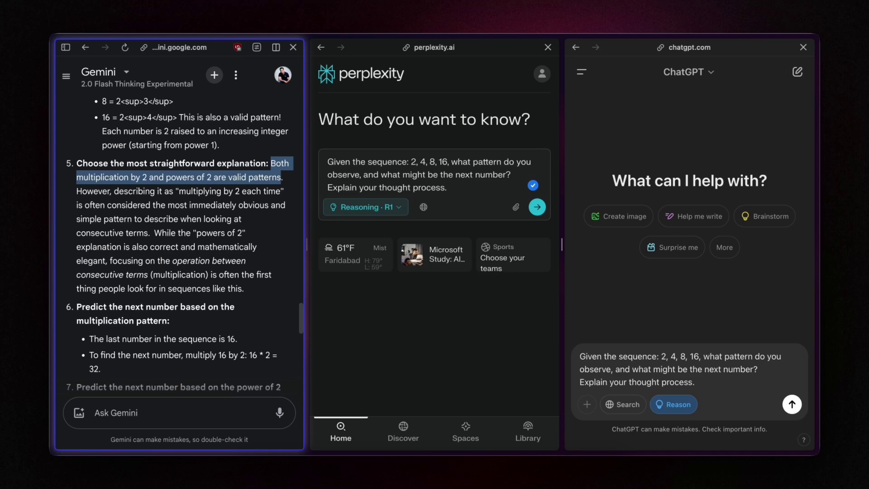
pyautogui.scroll(-10, 209, 252)
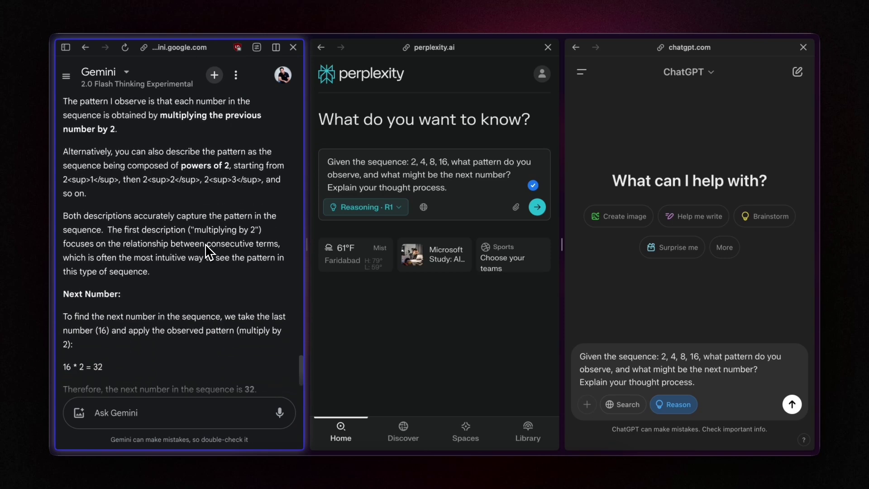
pyautogui.scroll(-5, 208, 251)
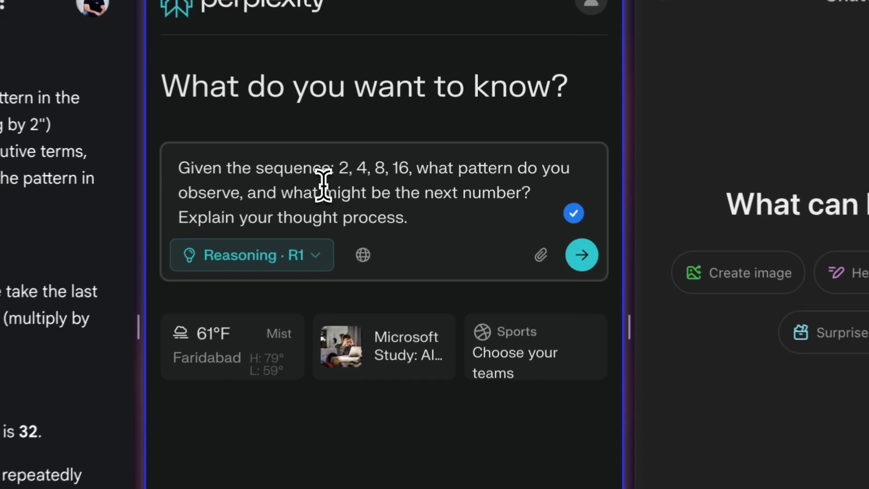
# - Send the prepared number-sequence prompt in Perplexity and in ChatGPT
pyautogui.click(402, 175)
pyautogui.click(584, 260)
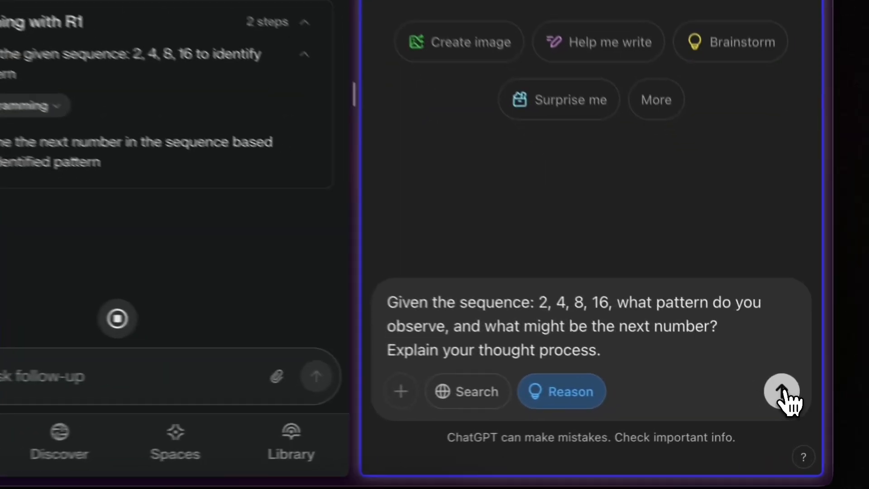
pyautogui.click(792, 404)
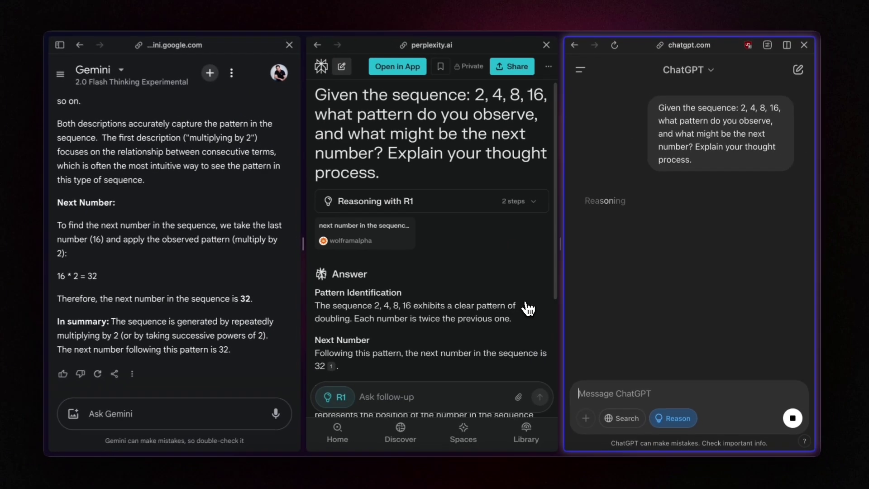
# - Read Perplexity's pattern, next number and explanation, and compare them with Gemini's thinking steps and answer
pyautogui.scroll(-4, 529, 309)
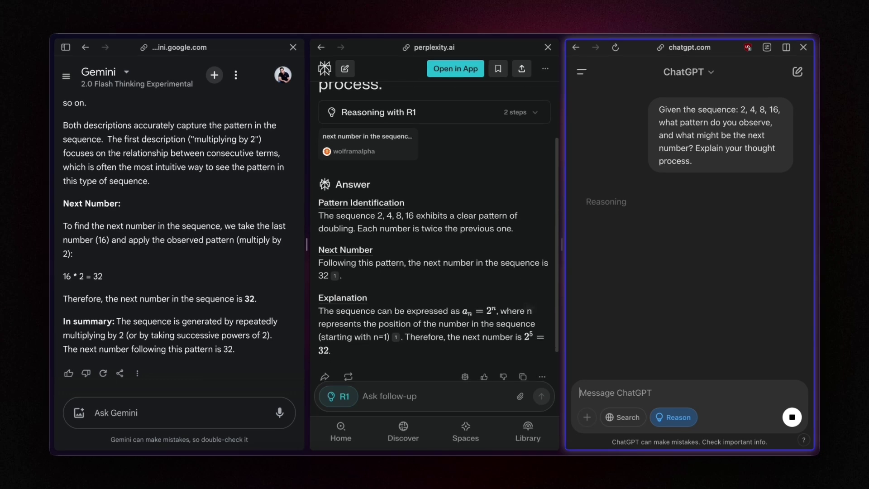
pyautogui.scroll(-1, 528, 310)
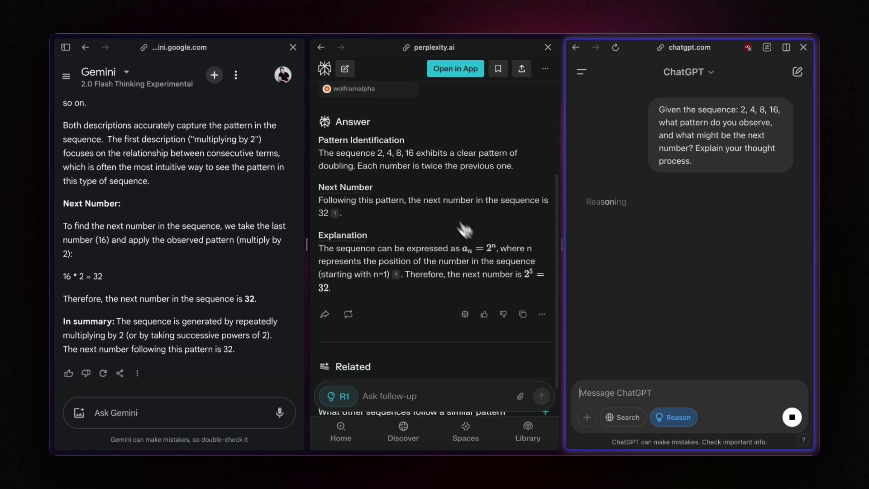
pyautogui.scroll(2, 265, 195)
pyautogui.scroll(-2, 263, 195)
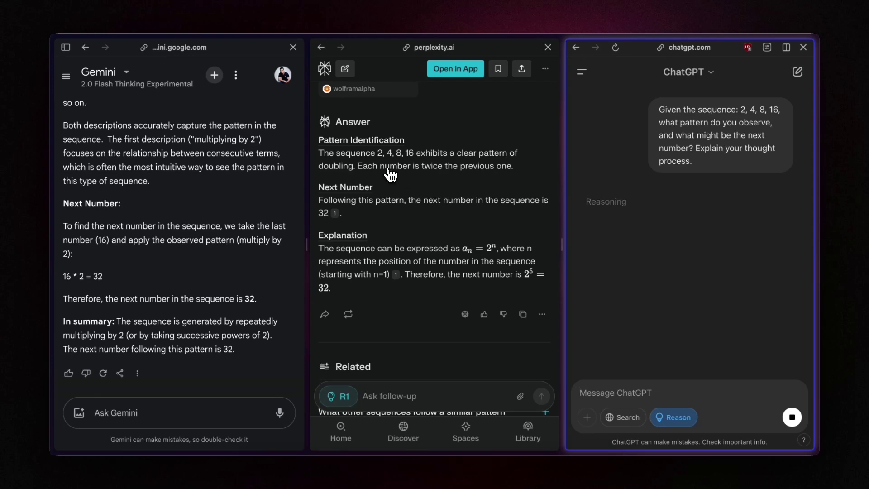
pyautogui.scroll(10, 267, 208)
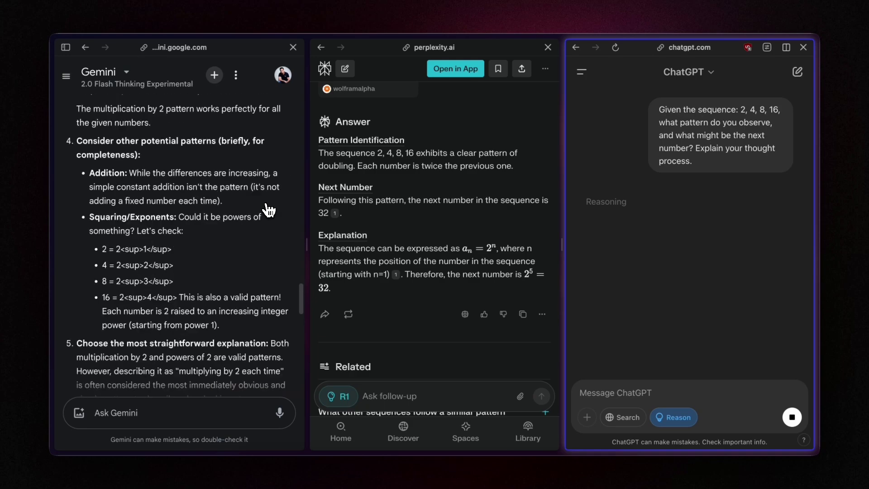
pyautogui.scroll(20, 269, 210)
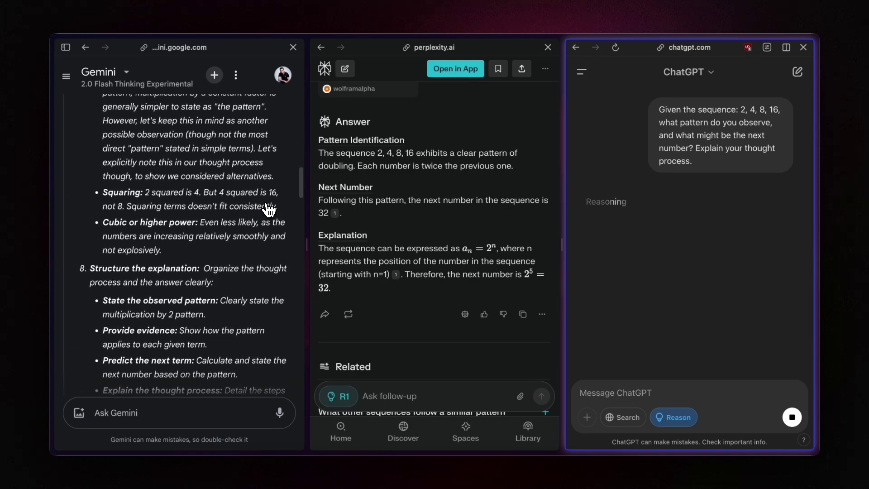
pyautogui.scroll(5, 269, 210)
pyautogui.scroll(-20, 268, 210)
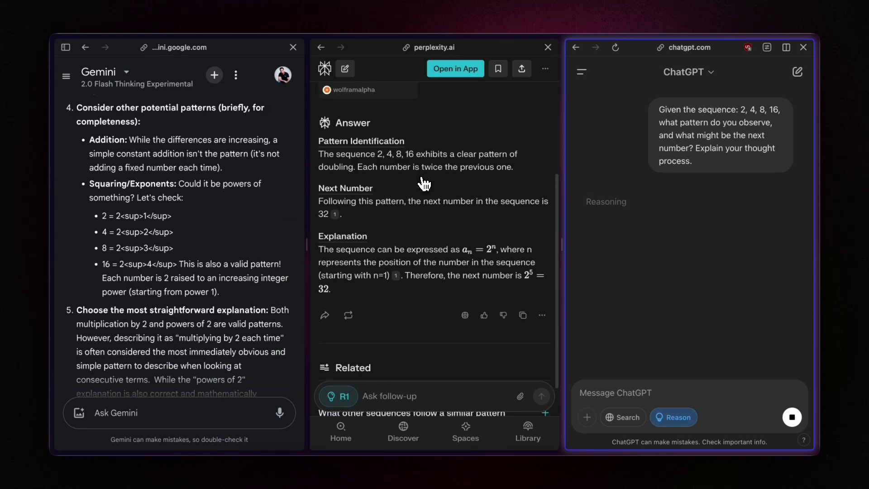
# - Recheck Perplexity's explanation and read ChatGPT's step-by-step reasoning on the number sequence through to its final answer
pyautogui.scroll(1, 424, 183)
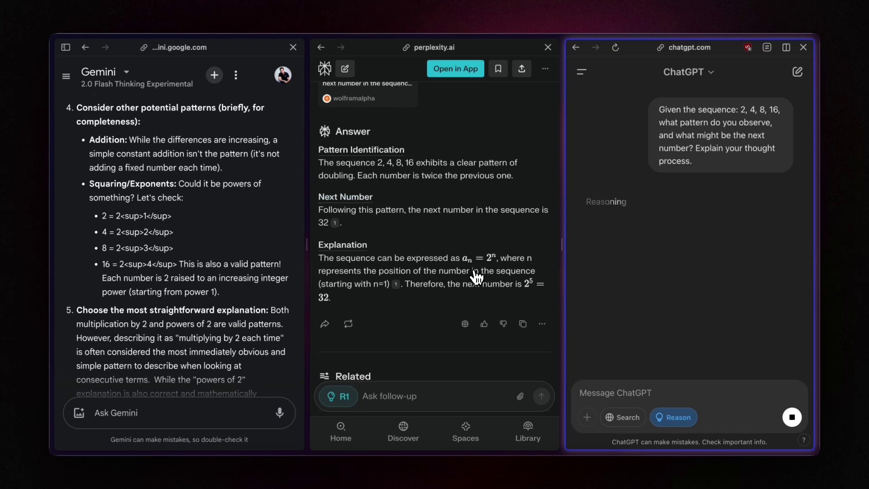
pyautogui.scroll(-1, 476, 277)
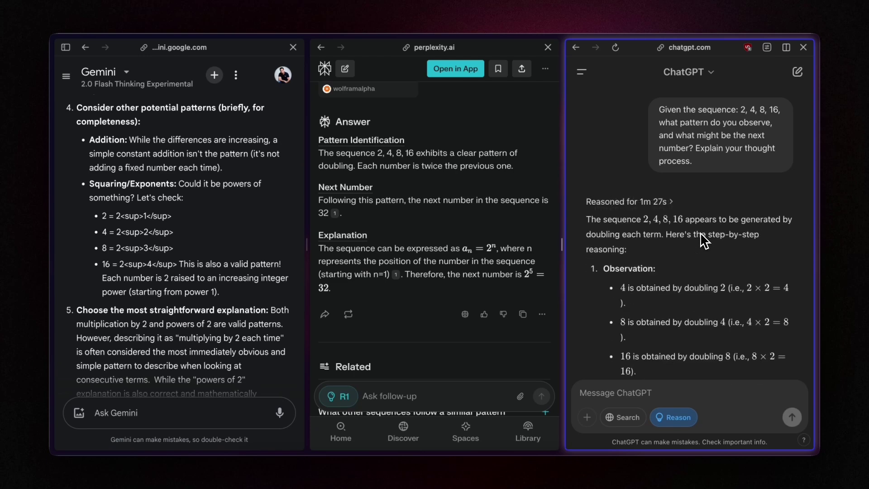
pyautogui.scroll(-5, 714, 243)
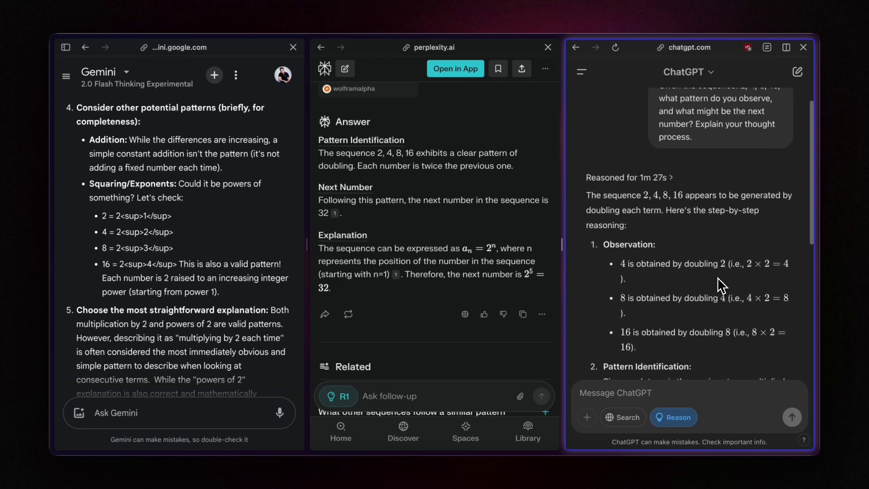
pyautogui.scroll(-2, 722, 287)
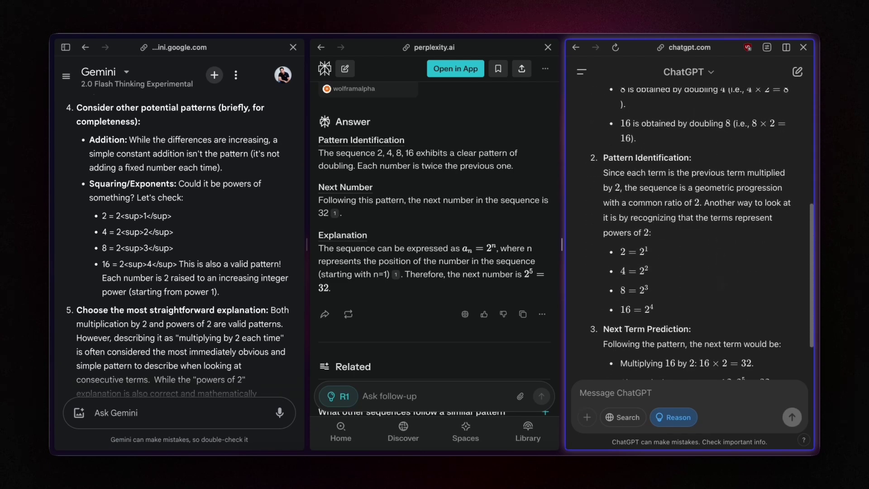
pyautogui.scroll(-1, 665, 307)
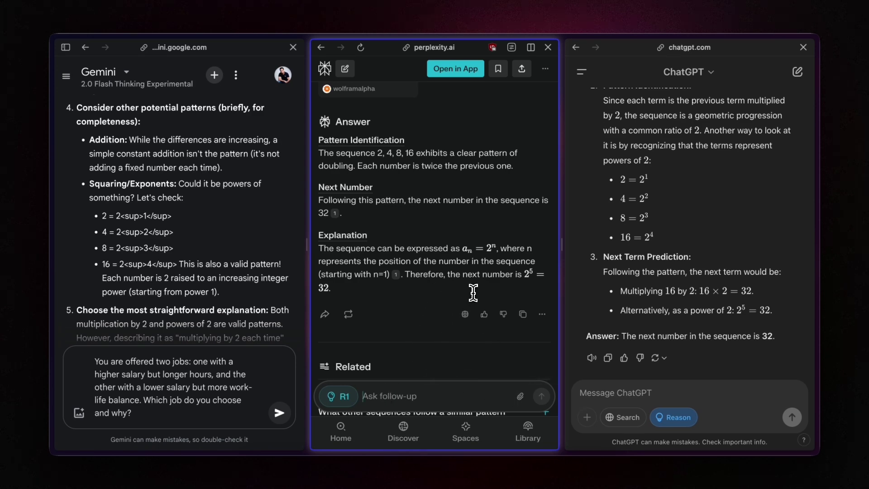
# - Start a new chat in ChatGPT and in Gemini, keeping the existing Perplexity thread
pyautogui.scroll(-3, 430, 170)
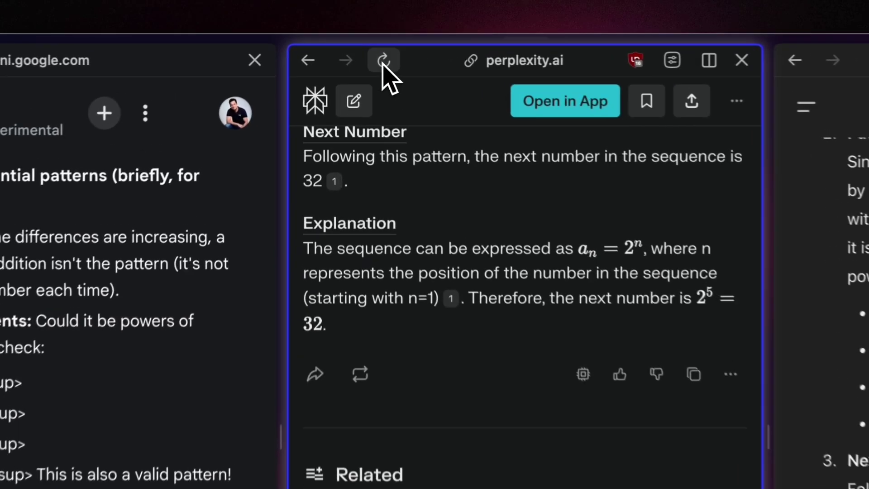
pyautogui.scroll(10, 329, 313)
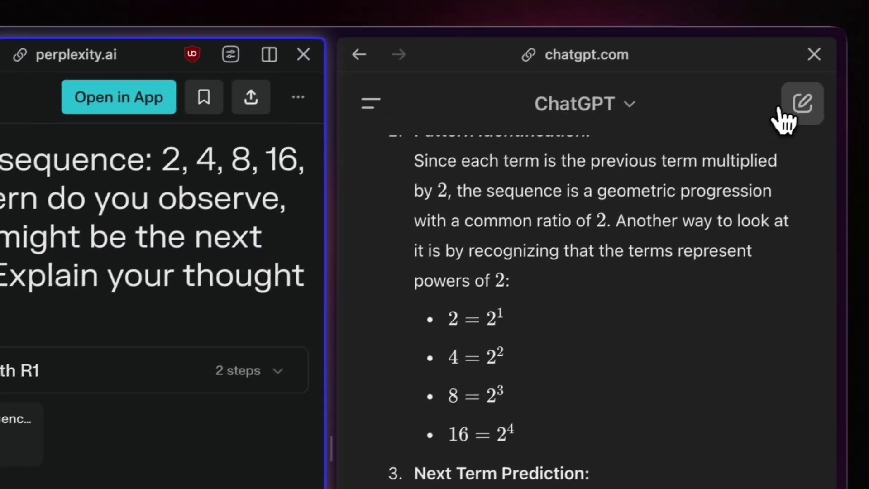
pyautogui.click(781, 113)
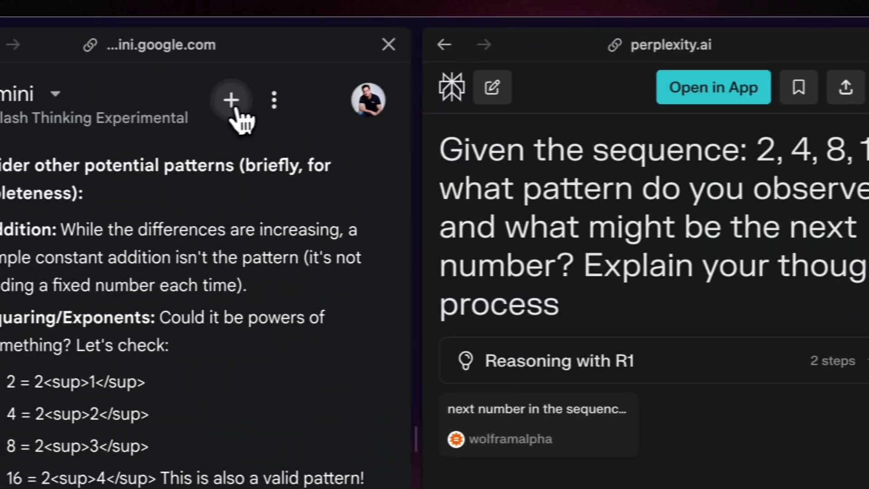
pyautogui.click(232, 100)
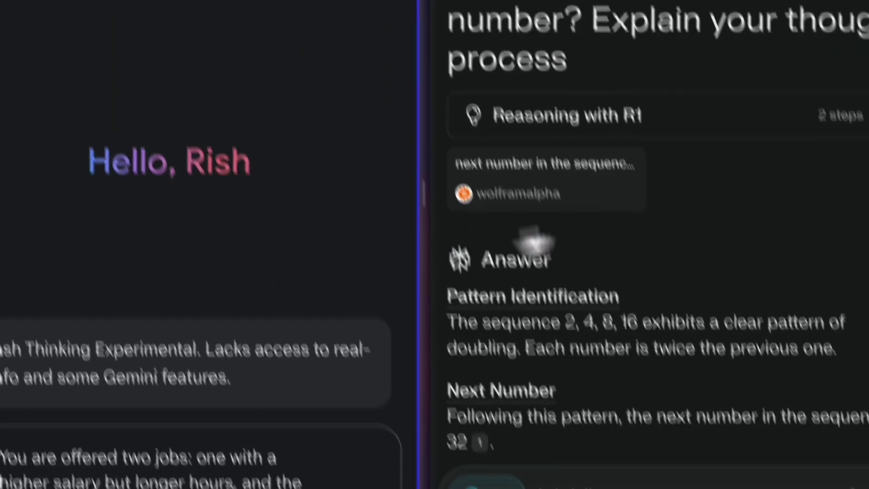
# - Enter the prompt about choosing between a higher salary with longer hours and a lower salary with more work-life balance in Perplexity and ChatGPT
pyautogui.scroll(-5, 534, 240)
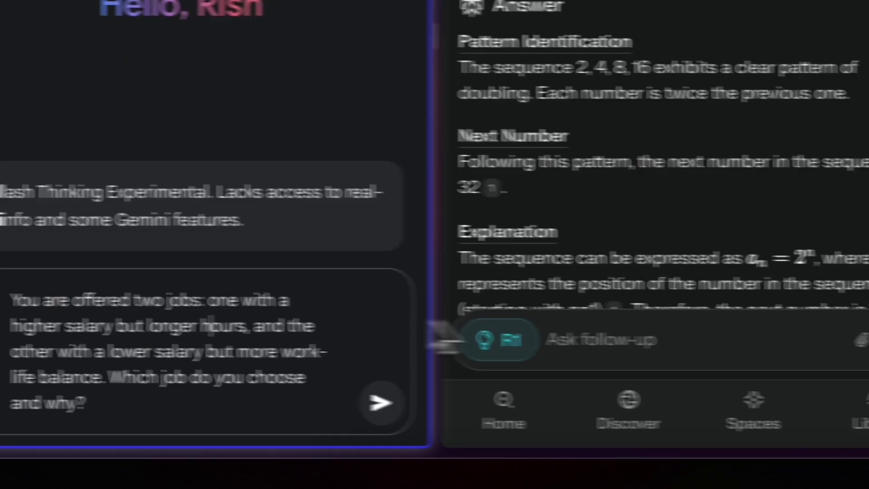
pyautogui.click(629, 339)
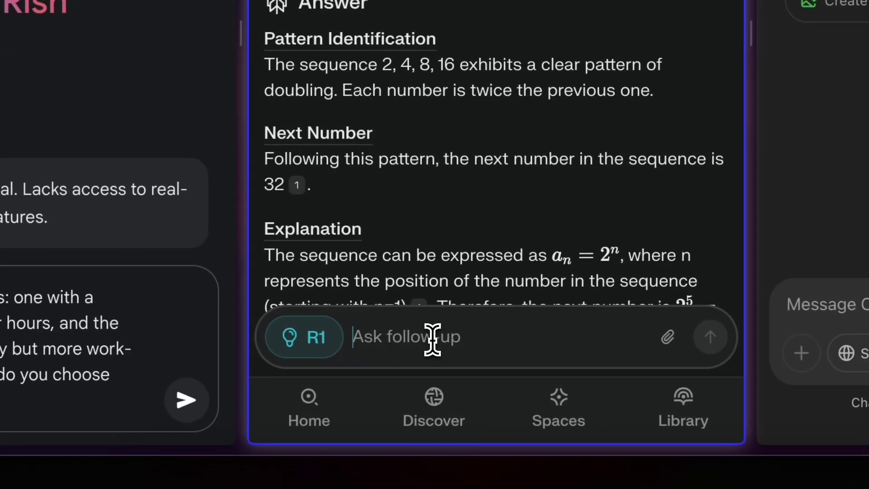
pyautogui.write('You are offered two jobs: one with a higher salary but longer hours, and the other with a lower salary but more work-life balance. Which job do you choose and why?')
pyautogui.click(867, 305)
pyautogui.write('You are offered two jobs: one with a higher salary but longer hours, and the other with a lower salary but more work-life balance. Which job do you choose and why?')
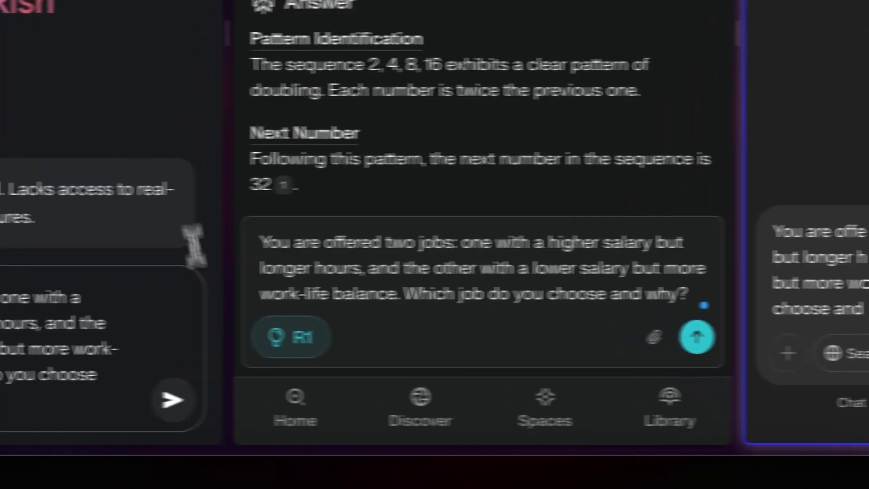
# - Send the job-choice prompt in Gemini, Perplexity and ChatGPT, and follow the responses, including Perplexity's R1 reasoning steps
pyautogui.click(172, 400)
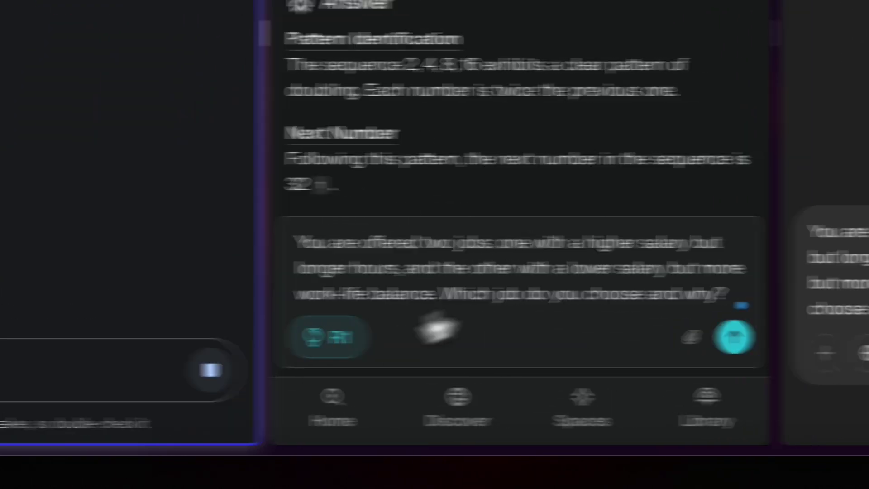
pyautogui.click(698, 338)
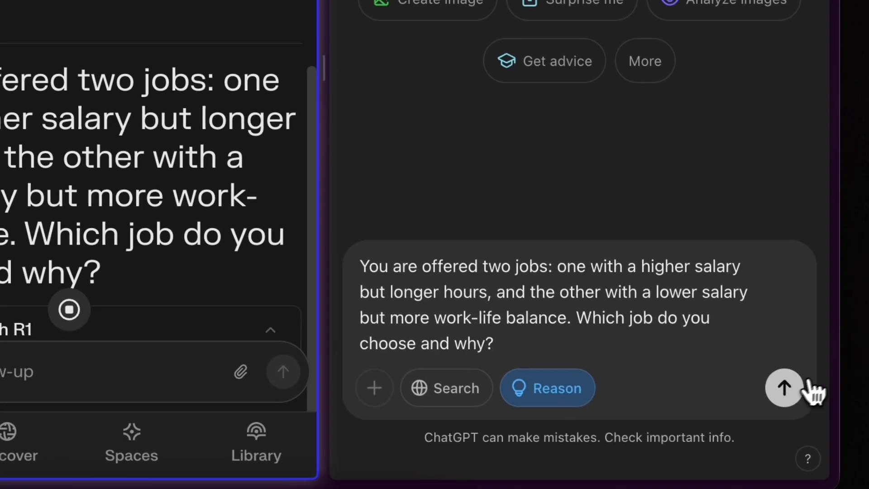
pyautogui.click(867, 353)
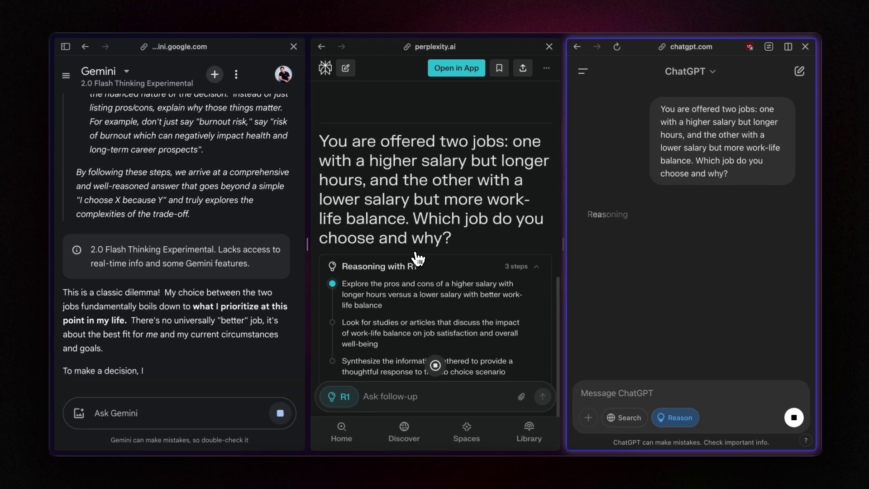
pyautogui.scroll(-3, 416, 258)
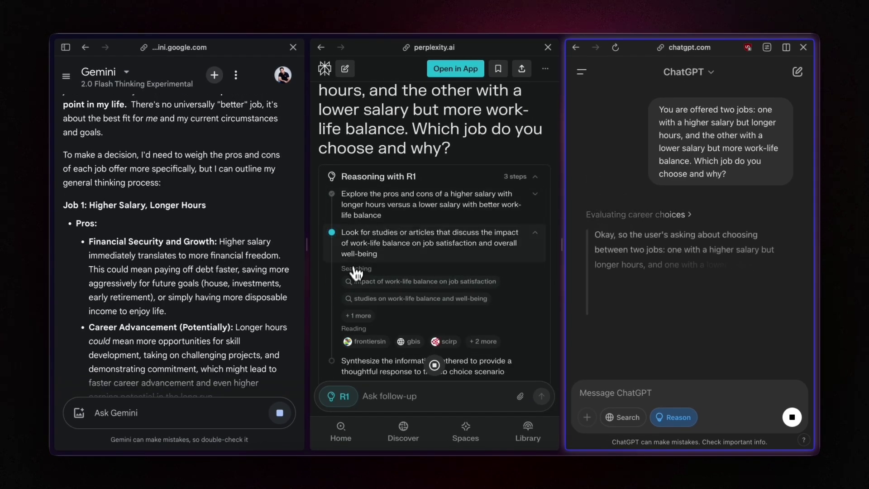
pyautogui.scroll(-3, 439, 271)
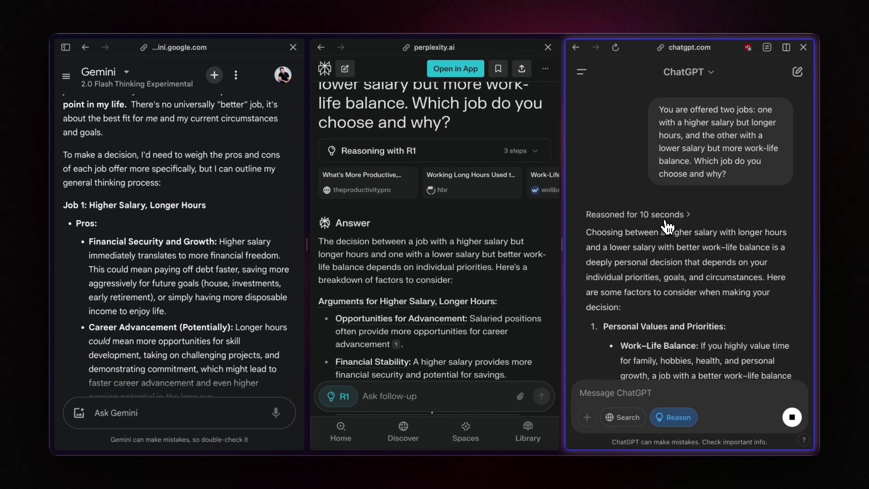
# - Read Gemini's opening statement on the job choice and its pros and cons for Job 1, the higher salary with longer hours
pyautogui.scroll(3, 190, 232)
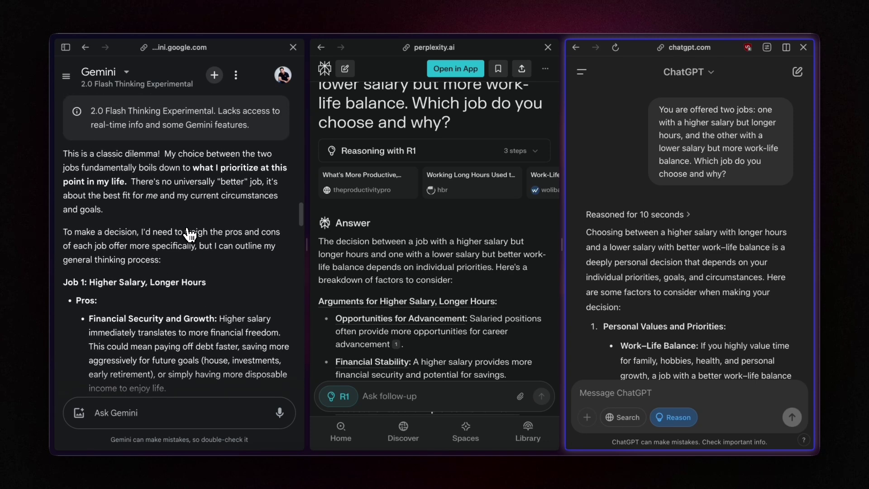
pyautogui.scroll(1, 187, 229)
pyautogui.scroll(-1, 187, 230)
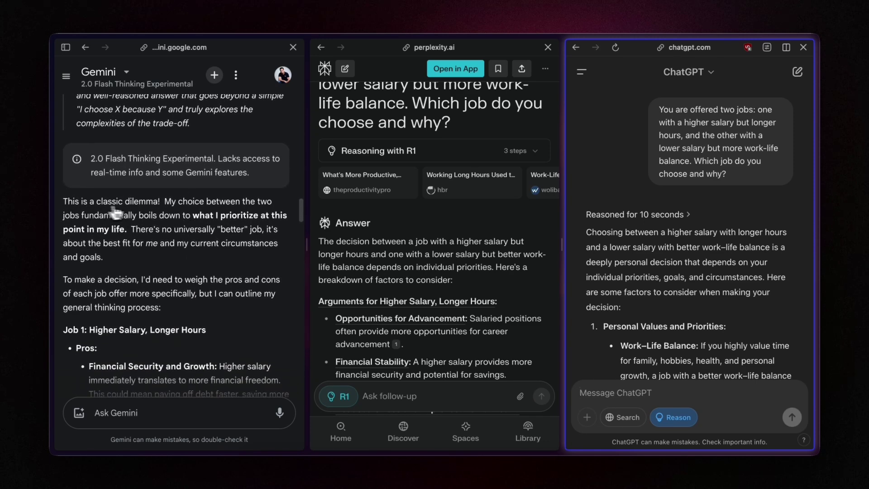
pyautogui.scroll(-1, 195, 210)
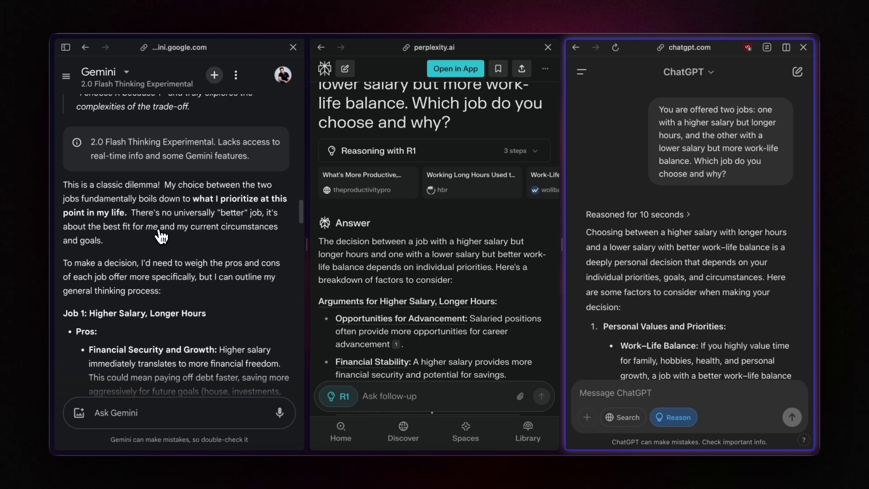
pyautogui.scroll(-3, 149, 217)
pyautogui.scroll(-5, 181, 230)
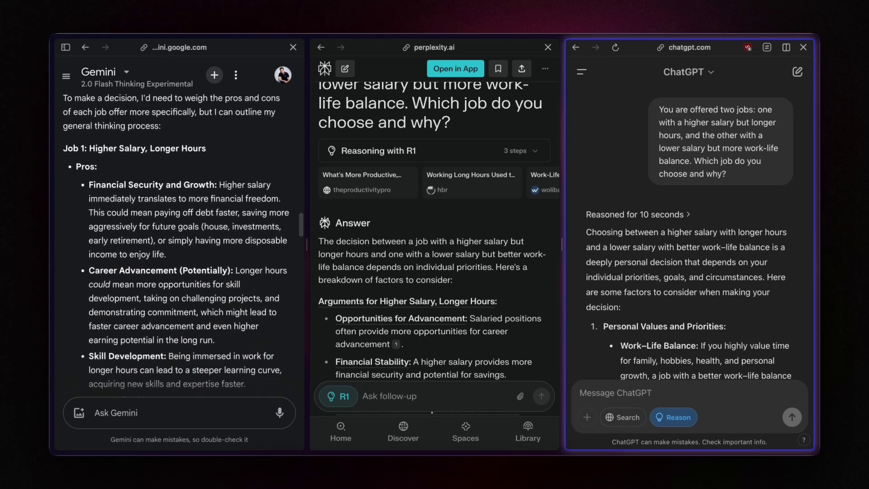
pyautogui.scroll(-2, 191, 259)
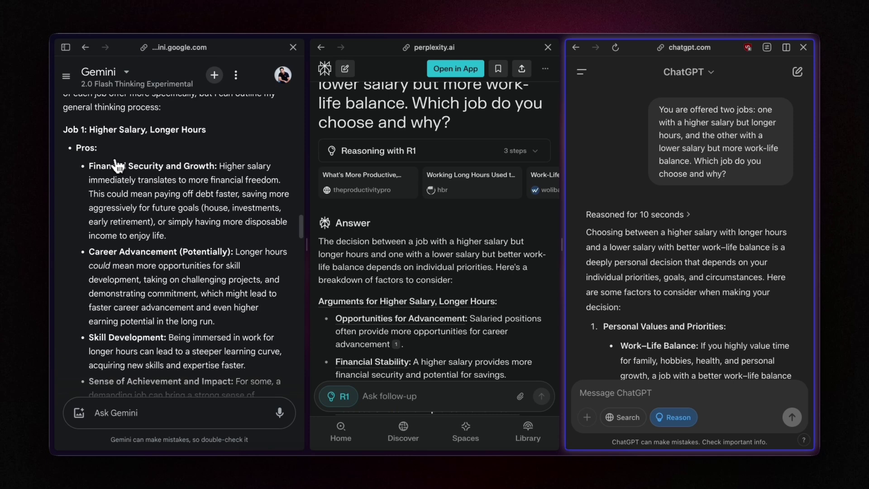
pyautogui.scroll(-3, 123, 182)
pyautogui.scroll(2, 145, 222)
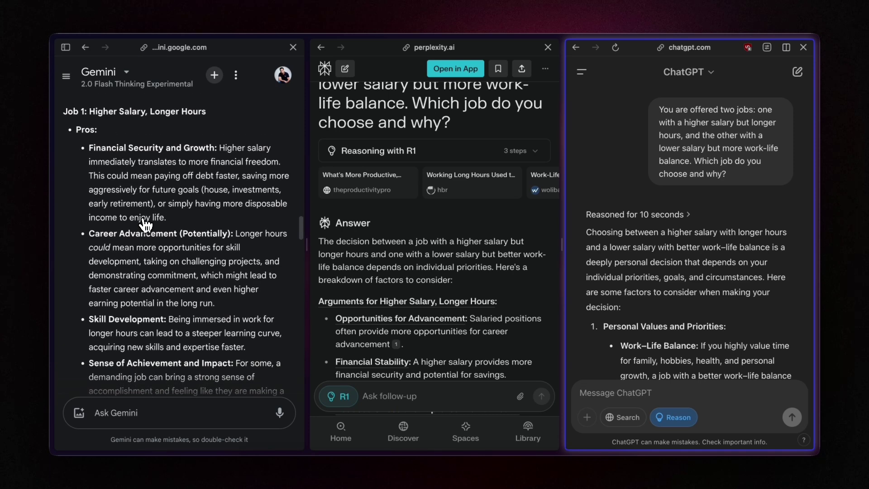
pyautogui.scroll(-1, 146, 224)
pyautogui.scroll(1, 146, 222)
pyautogui.scroll(1, 116, 144)
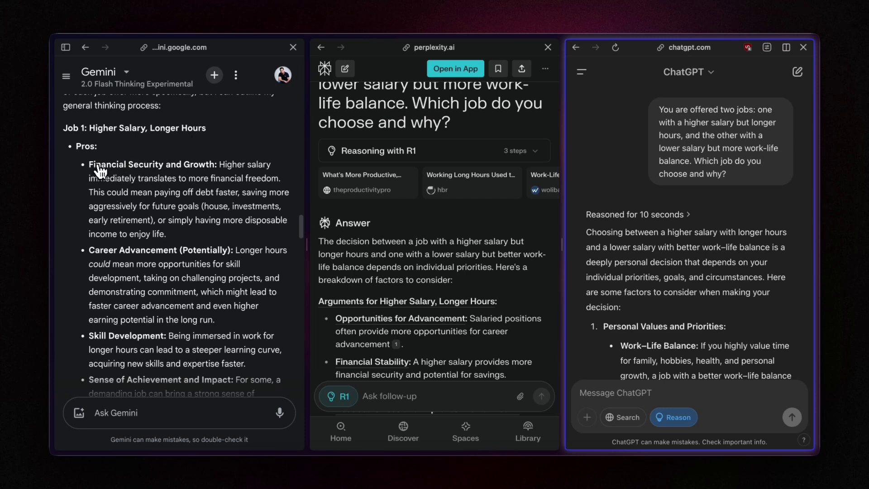
pyautogui.scroll(-3, 172, 194)
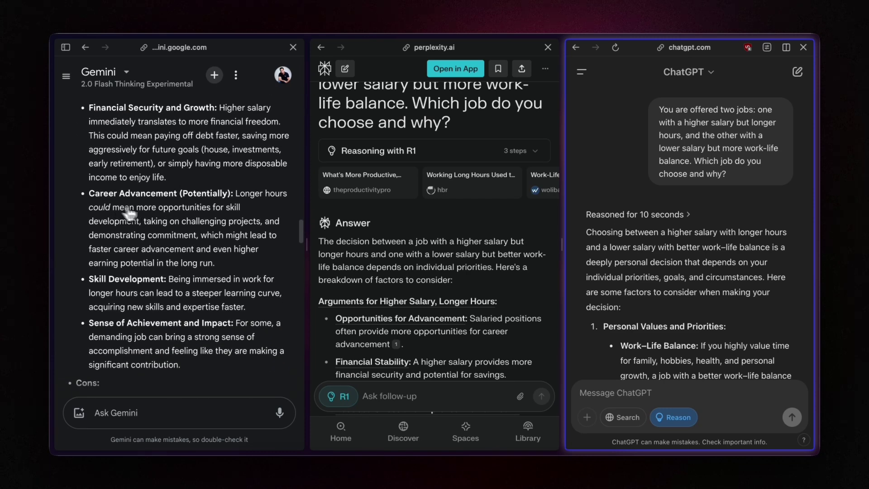
pyautogui.scroll(-9, 129, 213)
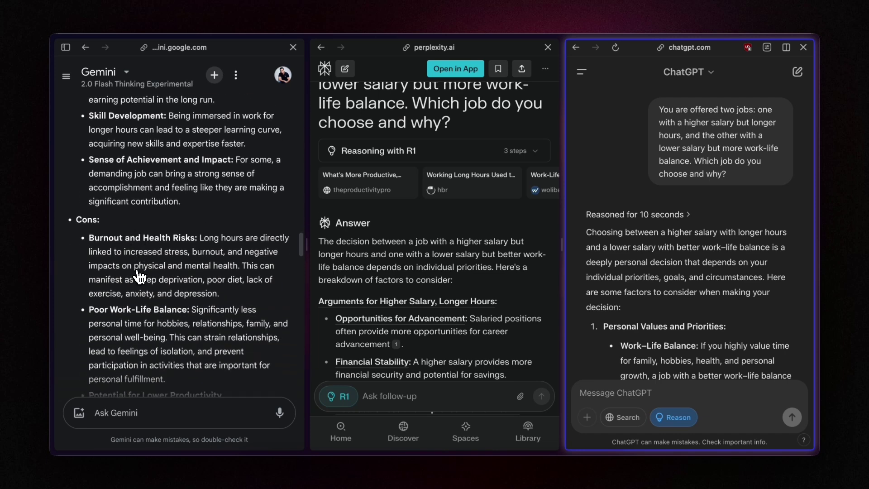
pyautogui.scroll(-4, 193, 224)
pyautogui.scroll(-5, 169, 242)
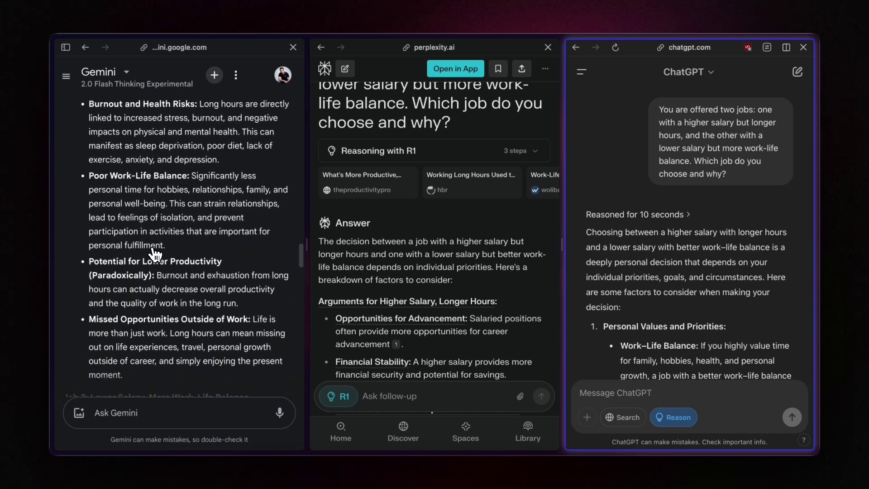
# - Read Gemini's pros and cons for Job 2, the lower salary with more work-life balance
pyautogui.scroll(-2, 155, 255)
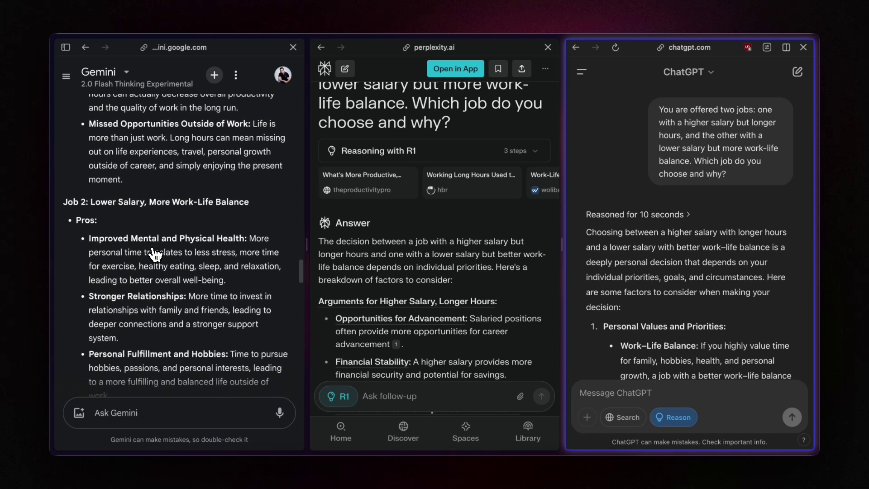
pyautogui.scroll(-2, 142, 224)
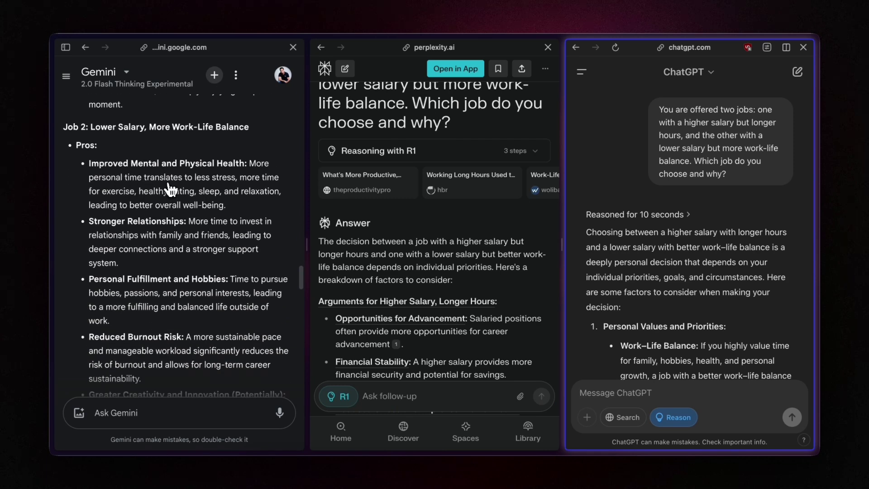
pyautogui.scroll(-2, 181, 188)
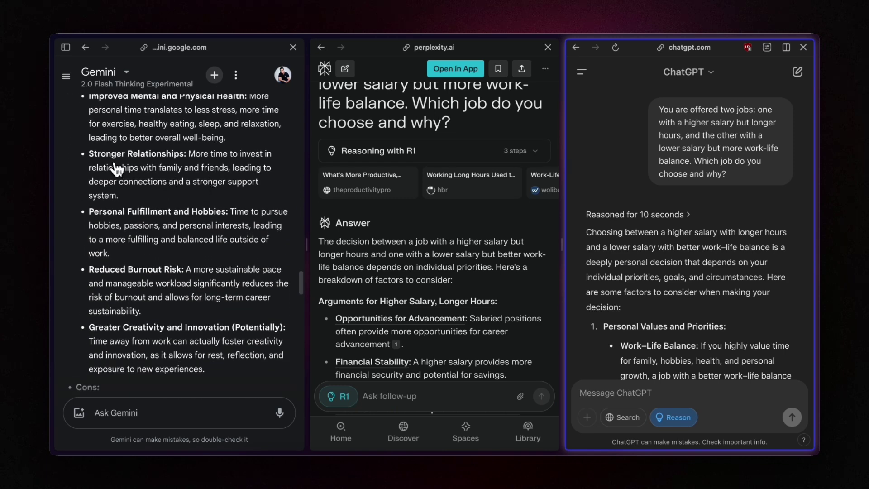
pyautogui.scroll(-1, 184, 226)
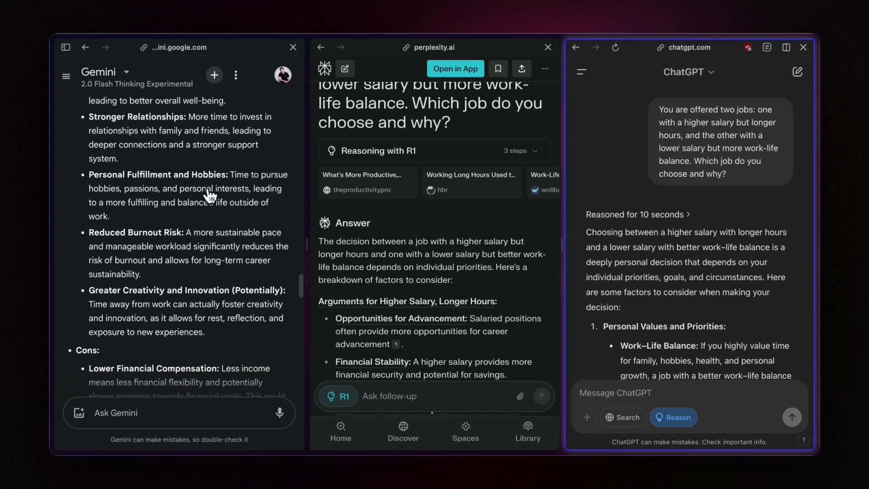
pyautogui.scroll(-1, 206, 217)
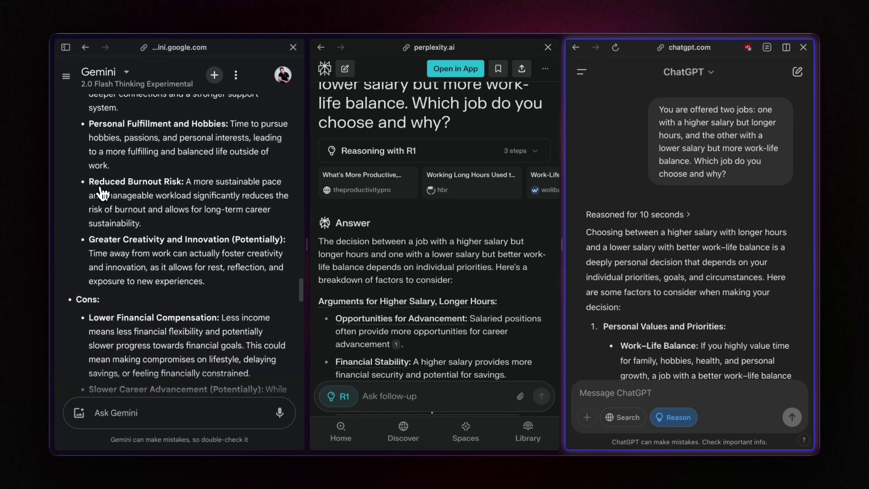
pyautogui.scroll(-1, 136, 212)
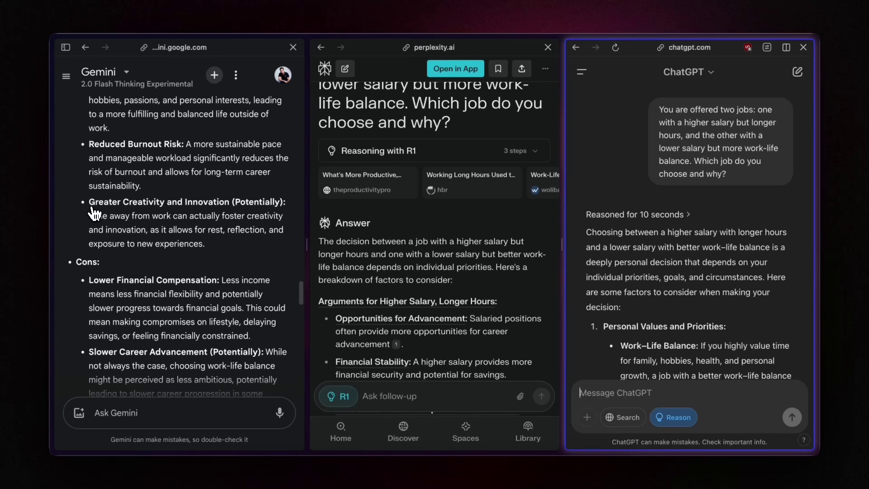
pyautogui.scroll(-2, 200, 244)
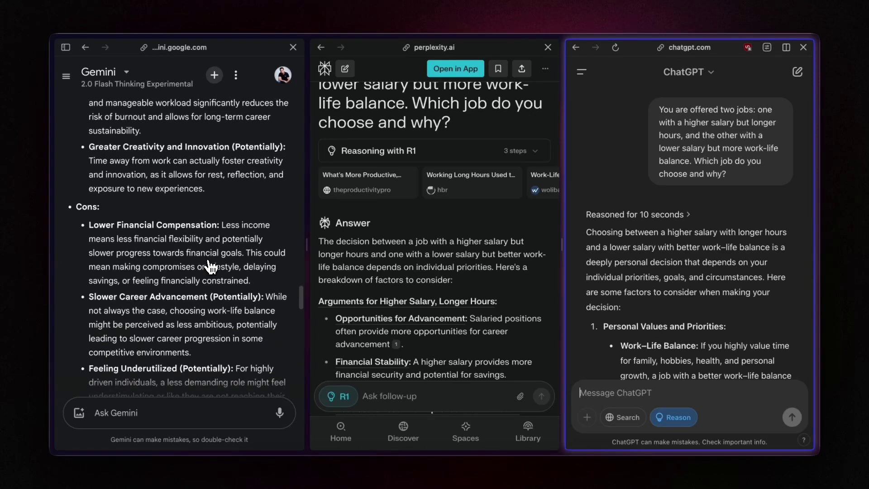
pyautogui.scroll(-2, 164, 207)
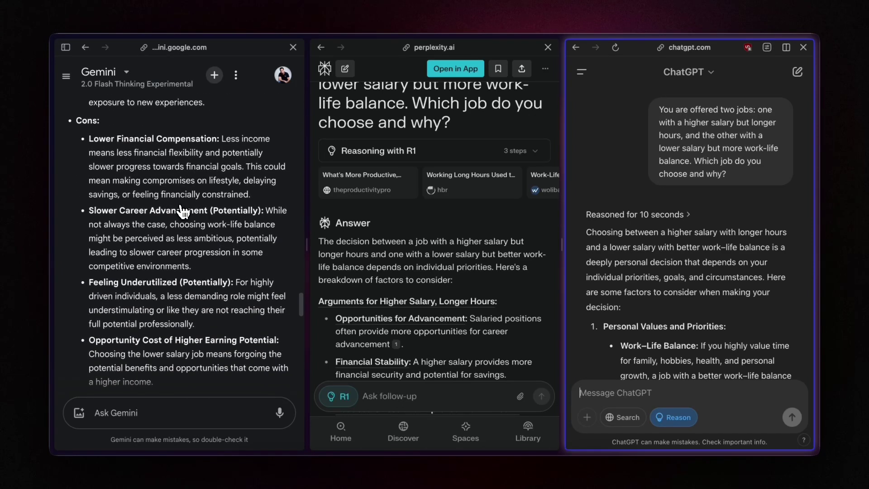
# - Read the rest of Gemini's cons for Job 2 and the first four questions of its decision-making process
pyautogui.scroll(-2, 157, 207)
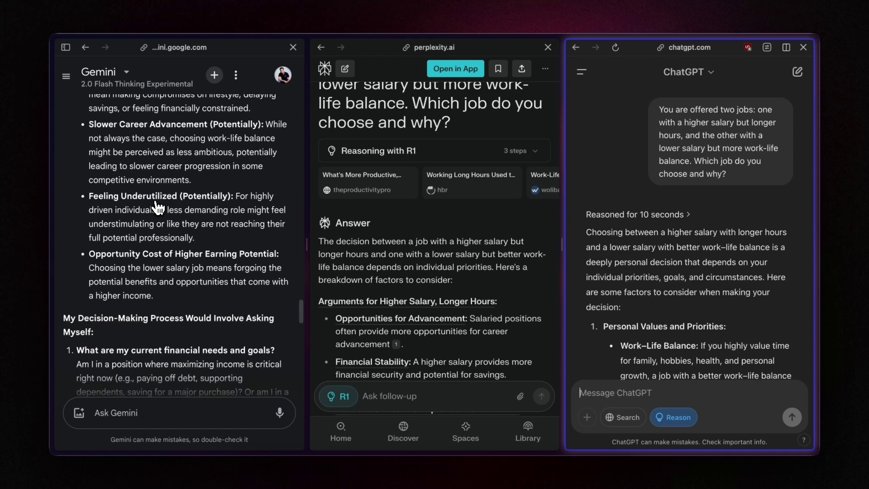
pyautogui.scroll(-3, 148, 194)
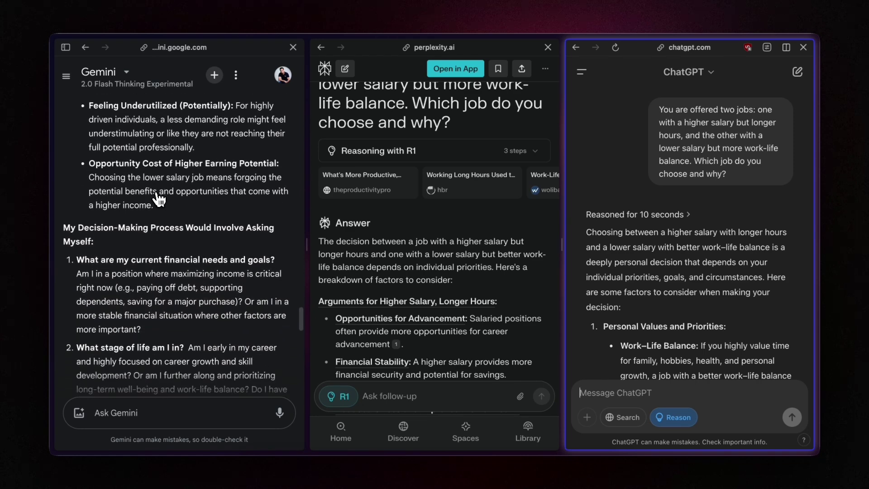
pyautogui.scroll(-1, 159, 217)
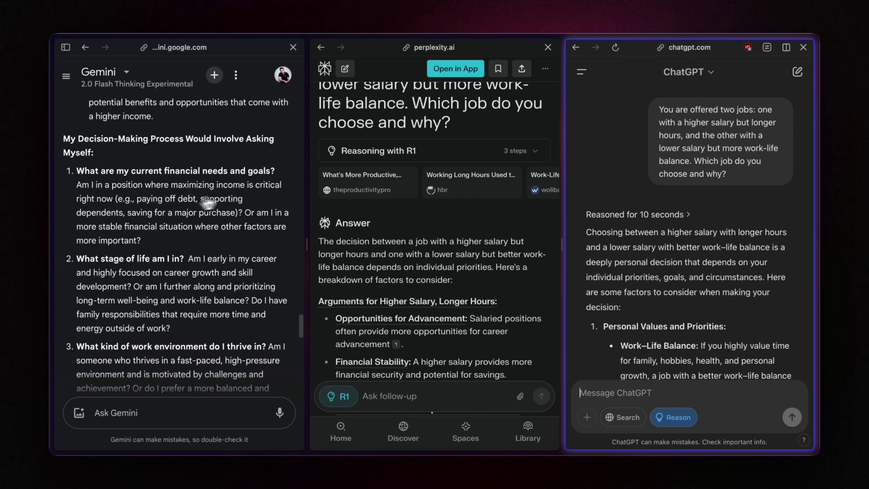
pyautogui.scroll(-1, 133, 217)
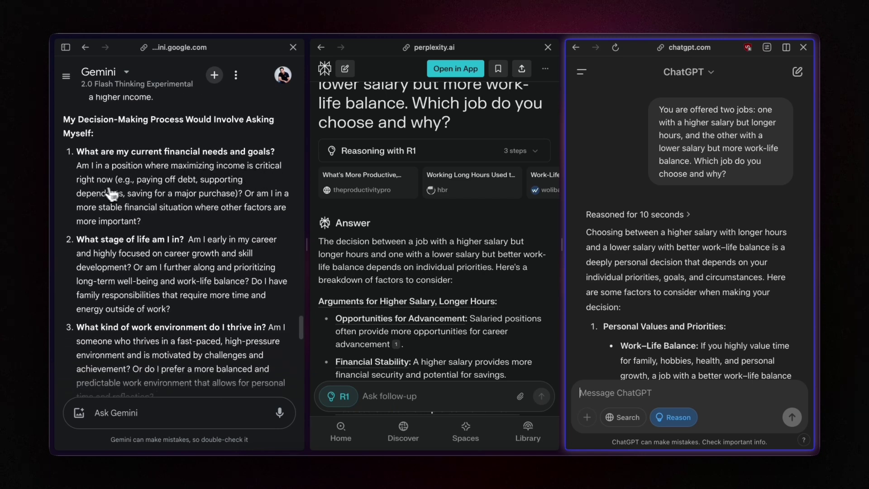
pyautogui.scroll(-2, 155, 217)
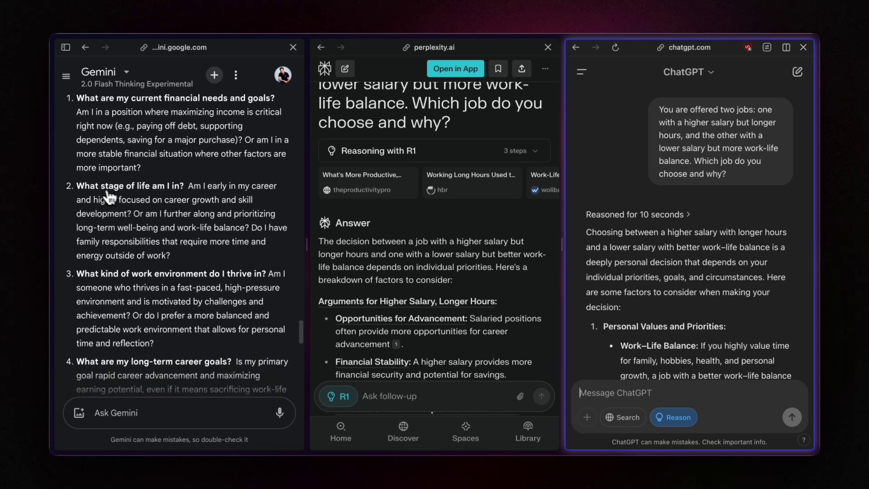
pyautogui.scroll(-3, 181, 226)
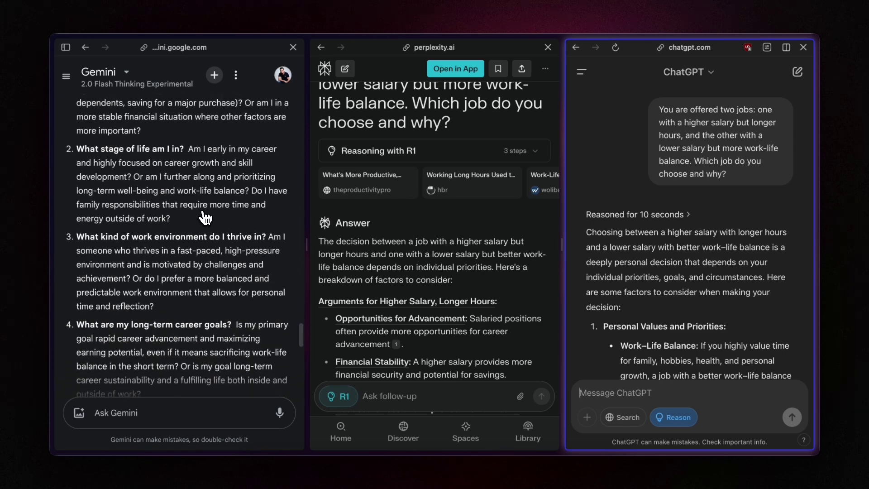
pyautogui.scroll(-5, 176, 267)
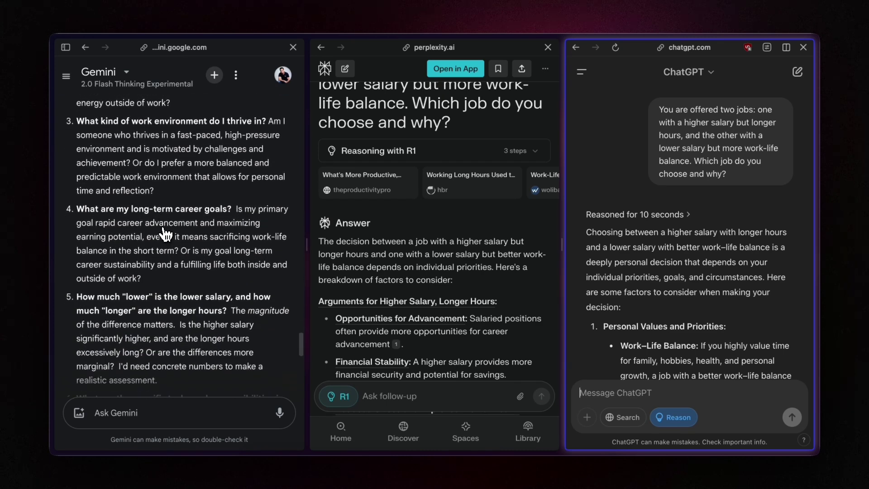
# - Read Gemini's fifth question, briefly highlighting its heading about how much lower the salary is and how much longer the hours are
pyautogui.scroll(-5, 199, 206)
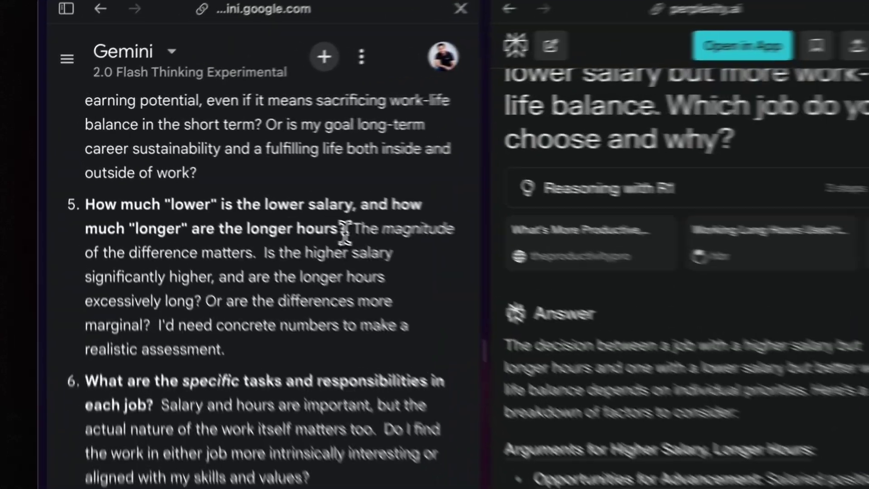
pyautogui.moveTo(226, 175); pyautogui.dragTo(80, 162)
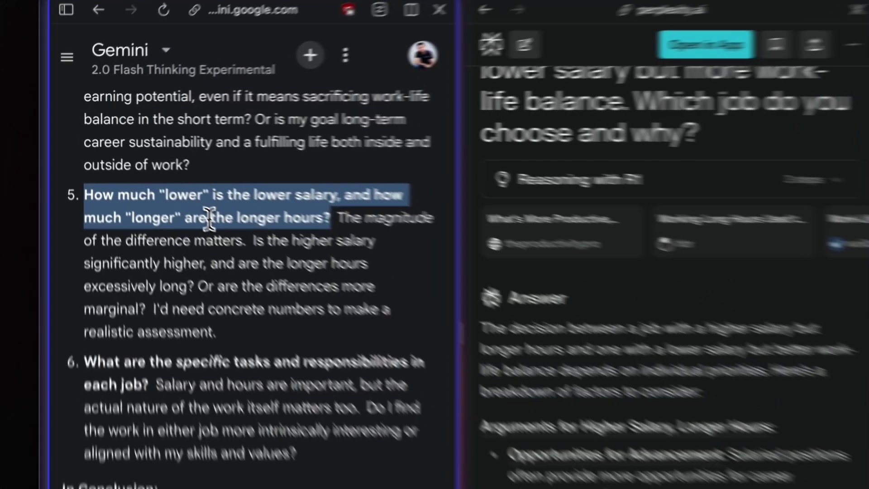
pyautogui.click(135, 174)
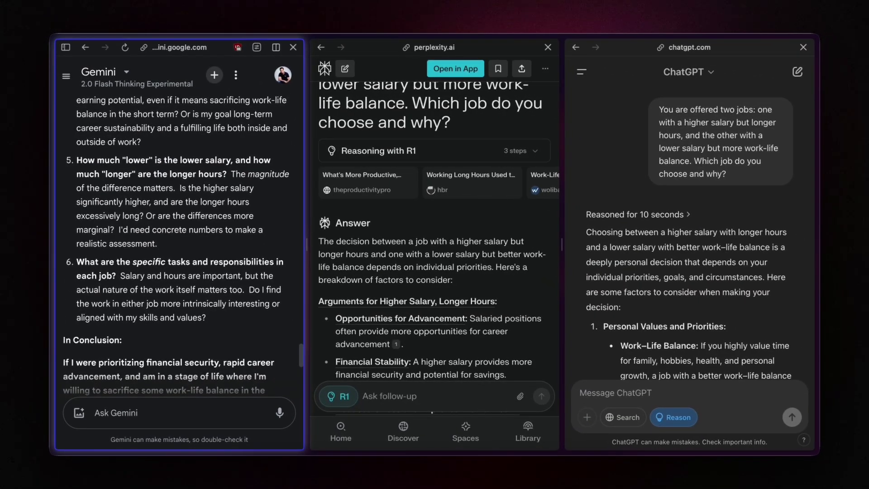
# - Read Gemini's sixth question and its conclusion, through to the final personal preference between the two jobs
pyautogui.scroll(-2, 141, 187)
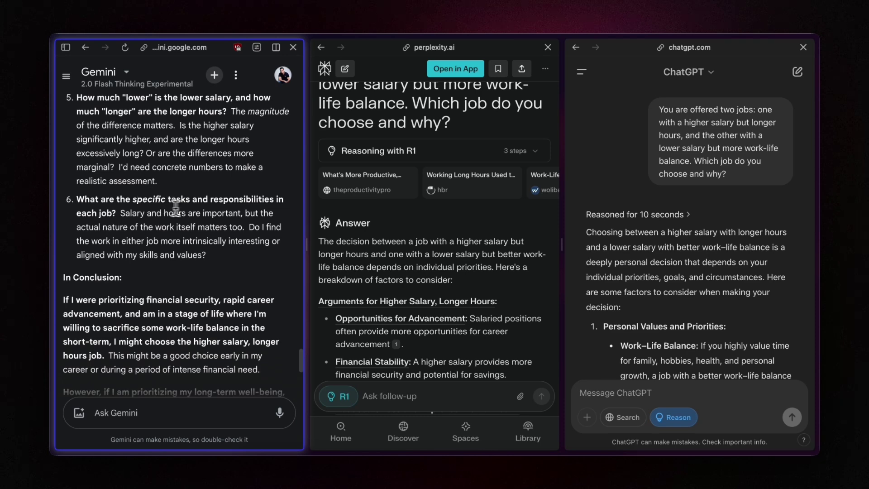
pyautogui.scroll(-2, 126, 224)
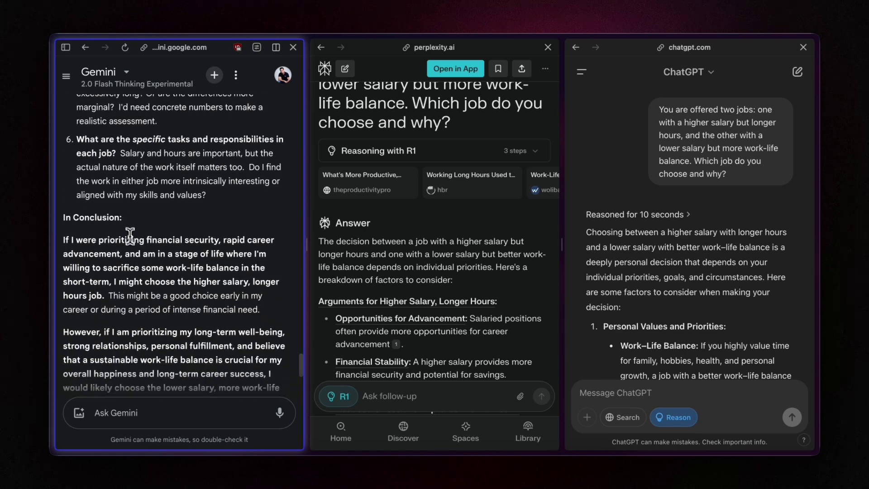
pyautogui.scroll(-4, 130, 235)
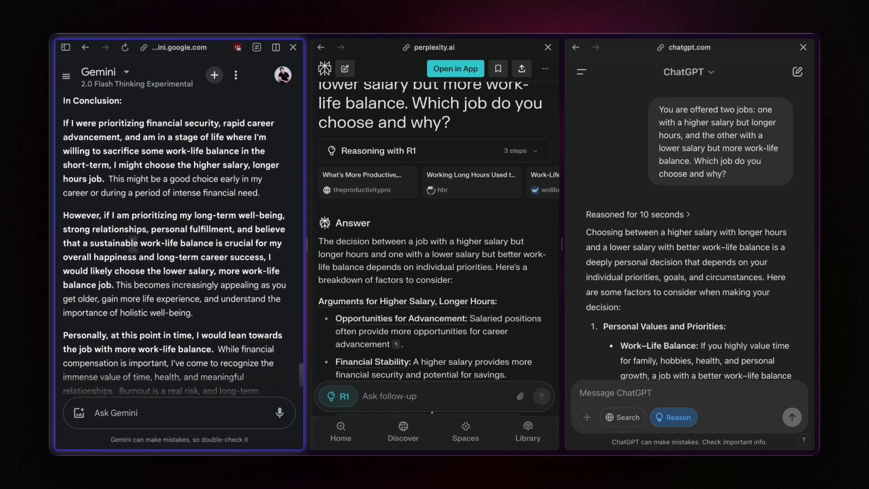
pyautogui.scroll(-4, 132, 243)
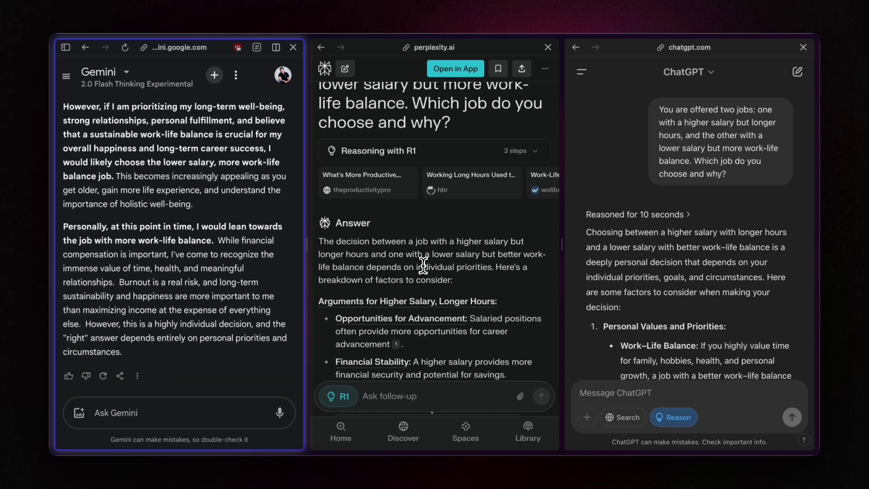
# - Read Perplexity's arguments for the higher salary and for better work-life balance, through to its closing statement
pyautogui.scroll(-3, 458, 267)
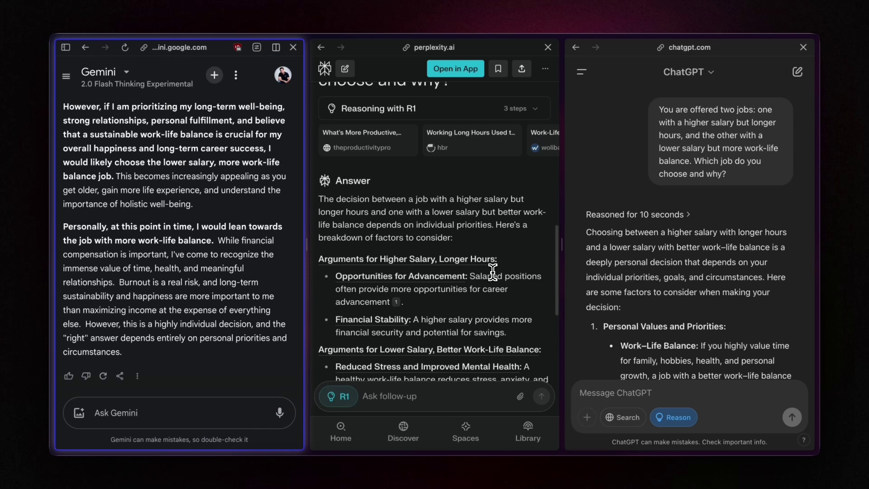
pyautogui.scroll(-2, 516, 267)
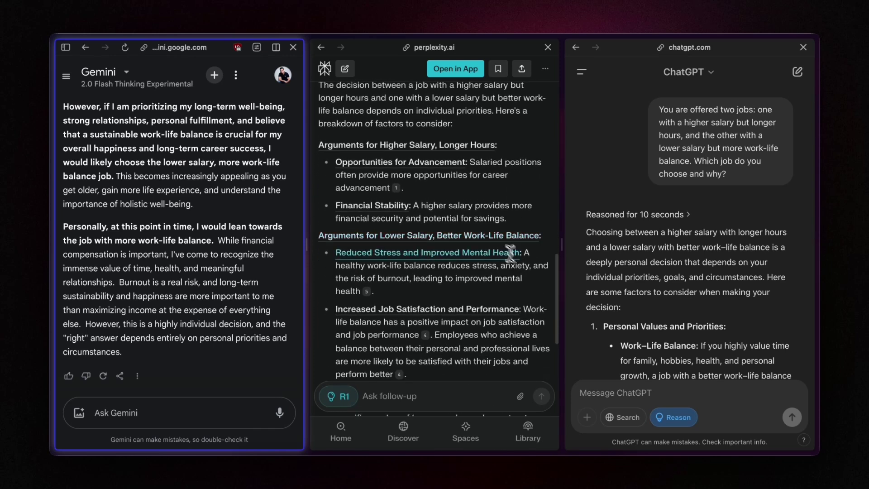
pyautogui.scroll(2, 434, 163)
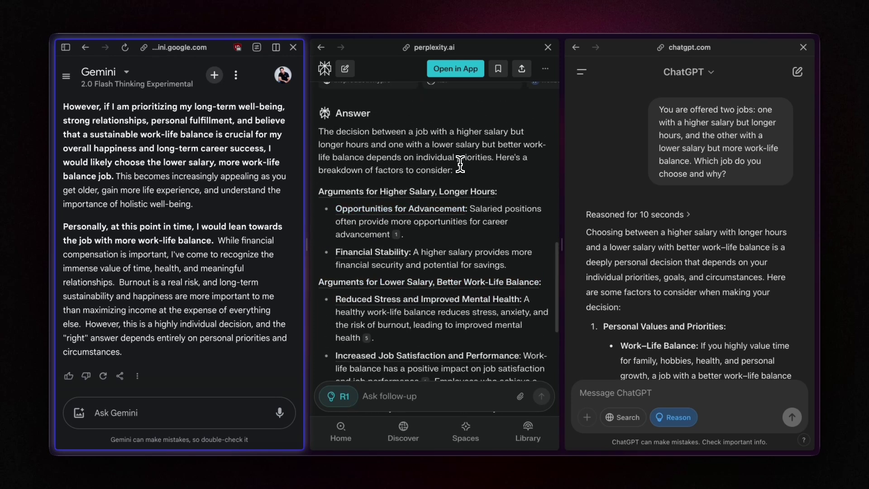
pyautogui.scroll(-2, 488, 176)
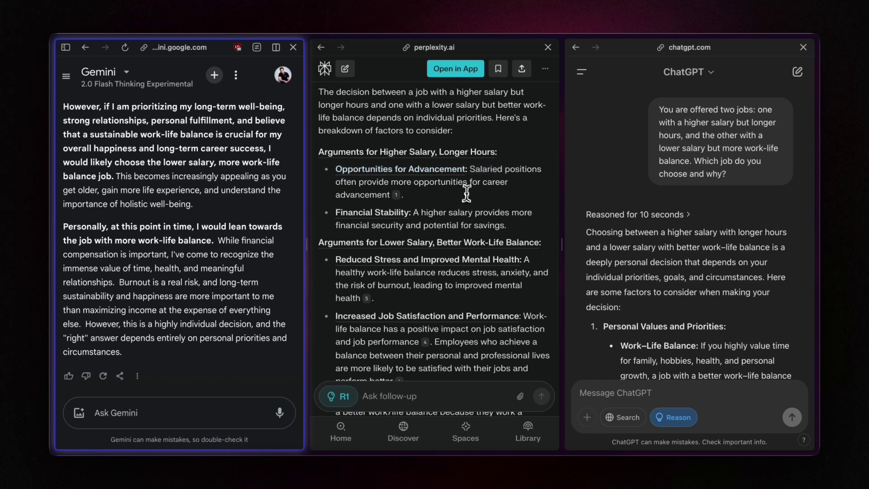
pyautogui.scroll(-1, 378, 195)
pyautogui.scroll(-2, 378, 196)
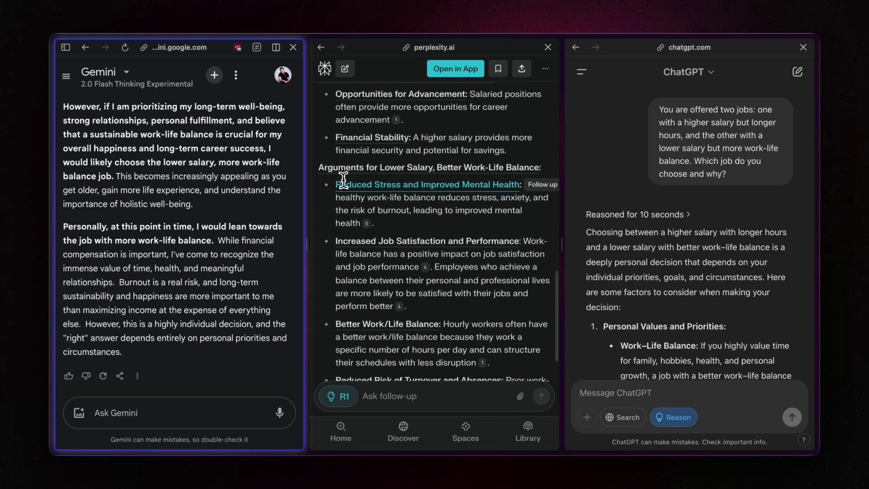
pyautogui.scroll(-1, 466, 204)
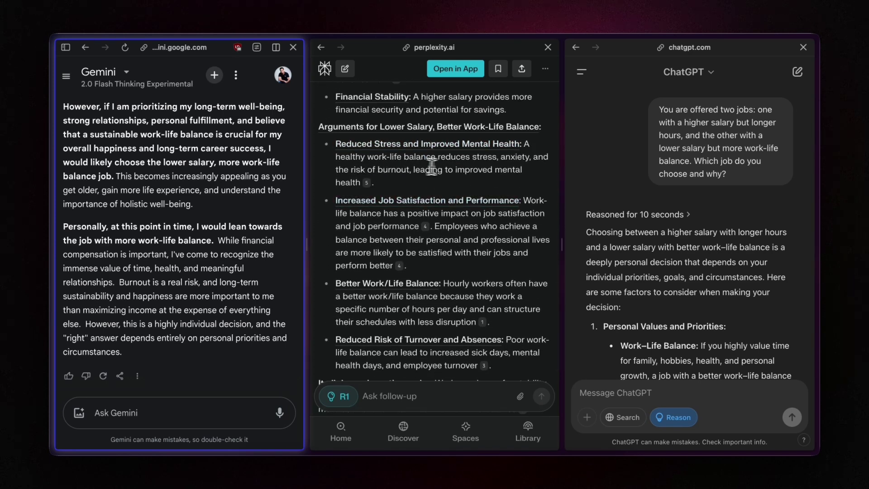
pyautogui.scroll(-2, 453, 179)
# - Compare the opening arguments of Perplexity's answer with Gemini's conclusion and its last decision-making questions
pyautogui.scroll(5, 454, 180)
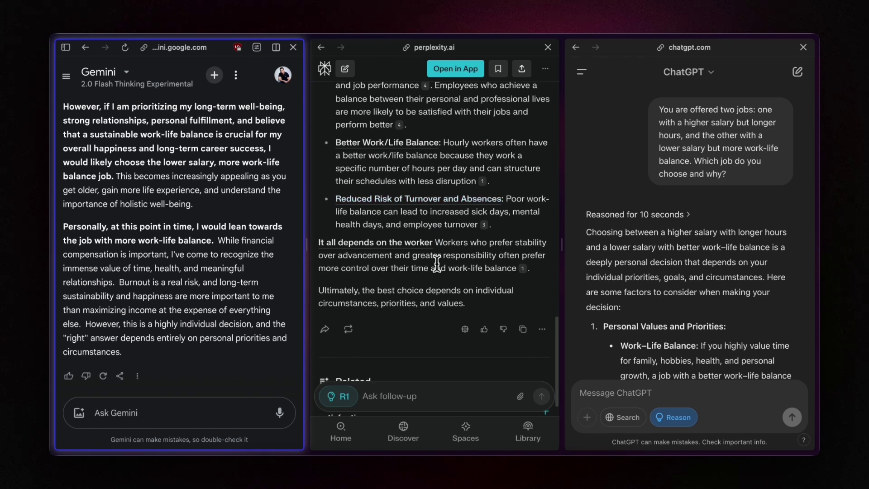
pyautogui.scroll(1, 447, 221)
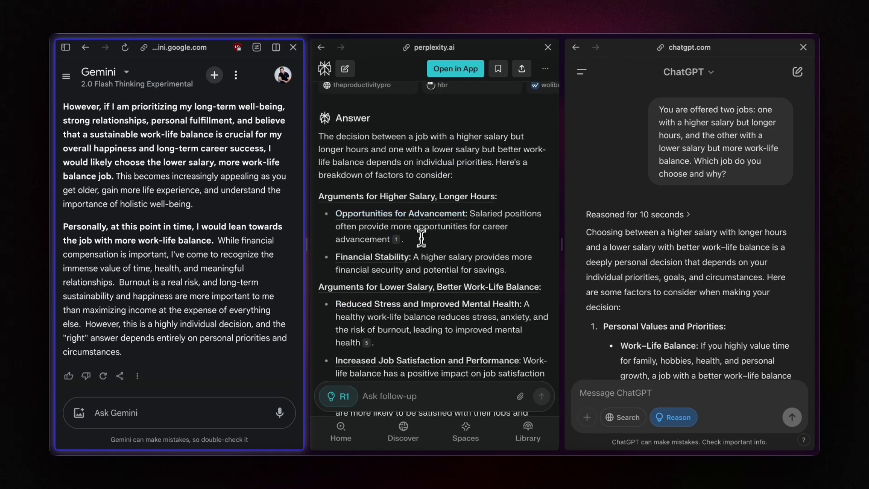
pyautogui.scroll(3, 248, 209)
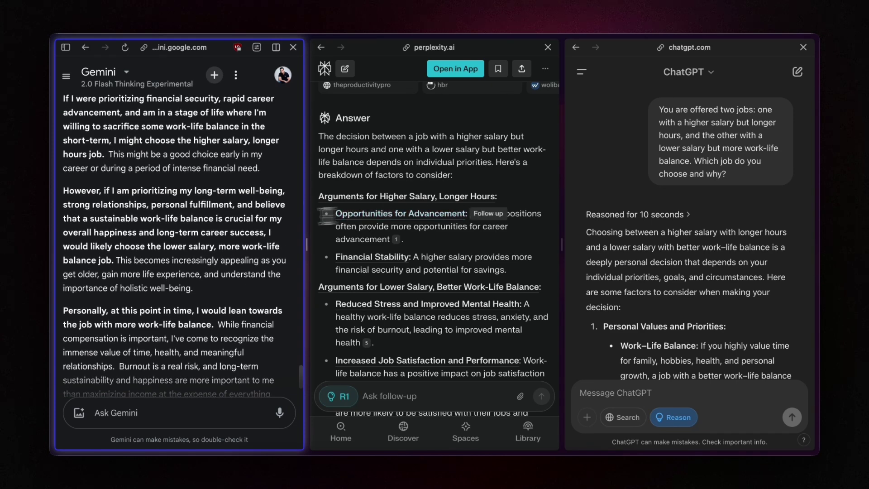
pyautogui.scroll(6, 240, 218)
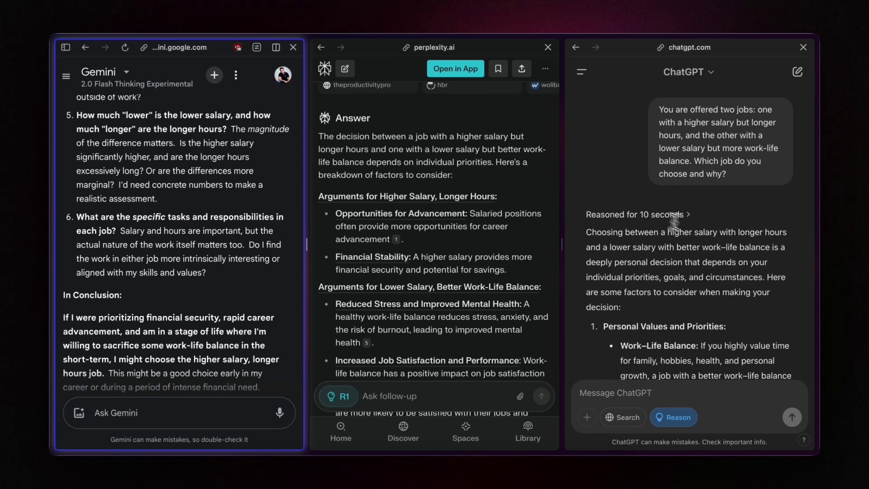
# - Read the five factors in ChatGPT's answer, from Personal Values and Priorities to Flexibility and Negotiation
pyautogui.scroll(-1, 765, 288)
pyautogui.scroll(-2, 765, 288)
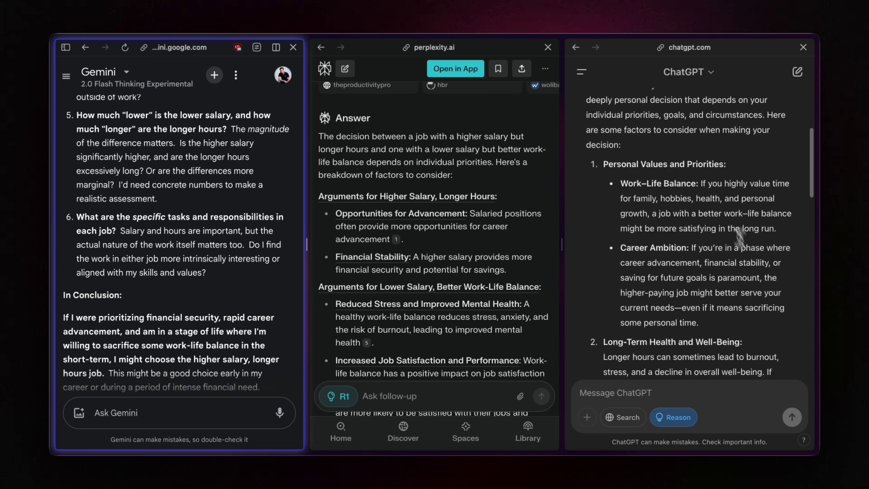
pyautogui.scroll(-3, 711, 193)
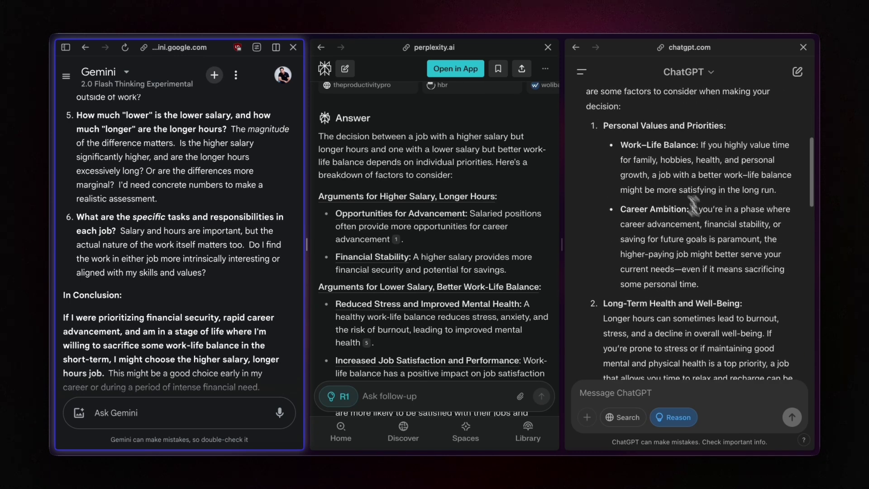
pyautogui.scroll(-3, 679, 153)
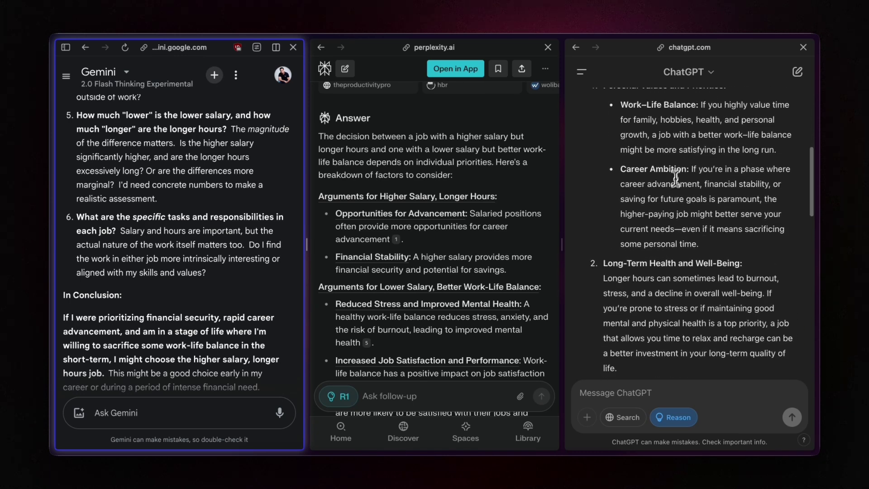
pyautogui.scroll(-2, 671, 190)
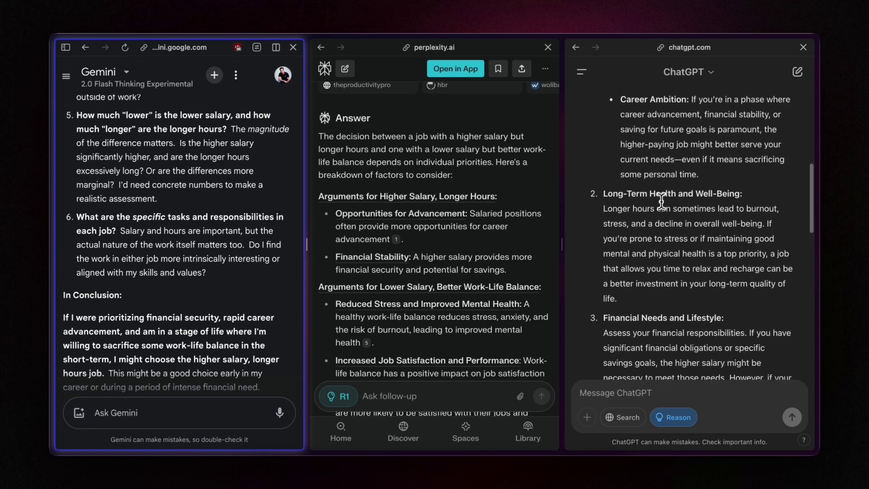
pyautogui.scroll(-4, 662, 199)
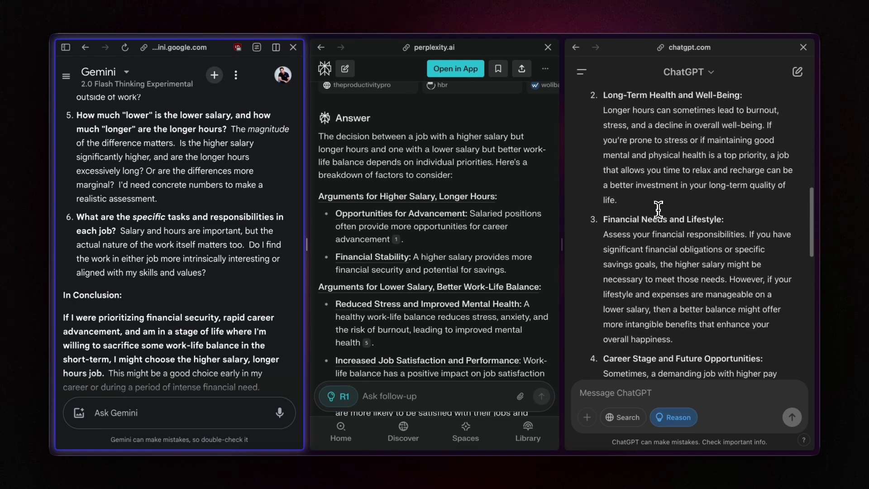
pyautogui.scroll(-10, 659, 209)
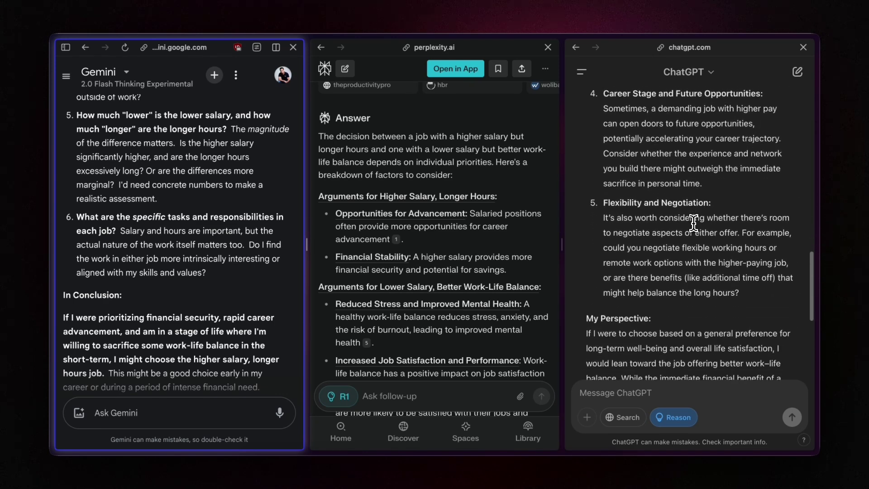
# - Read ChatGPT's My Perspective and In Summary sections, briefly highlighting the words "better work–life balance"
pyautogui.scroll(-5, 694, 222)
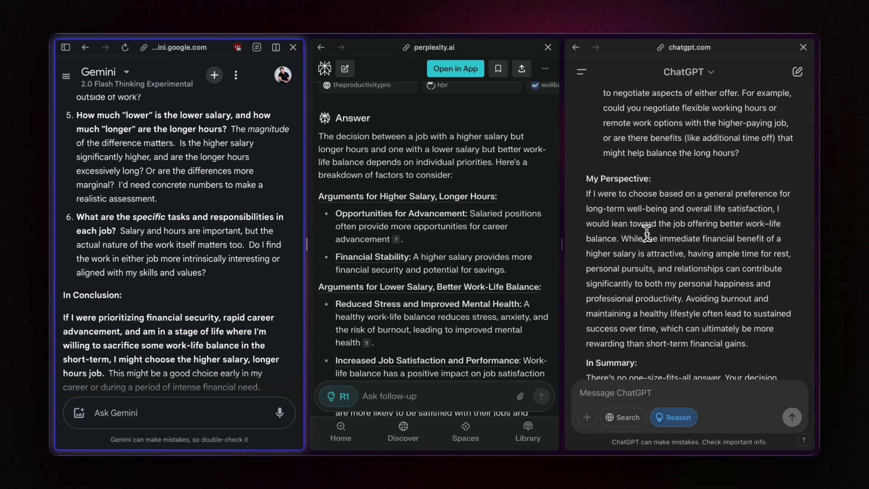
pyautogui.scroll(-1, 647, 234)
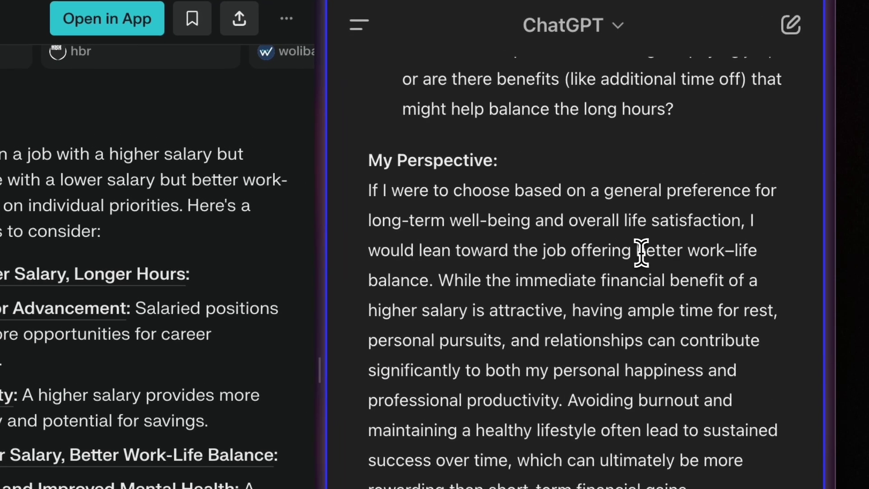
pyautogui.moveTo(637, 250); pyautogui.dragTo(429, 286)
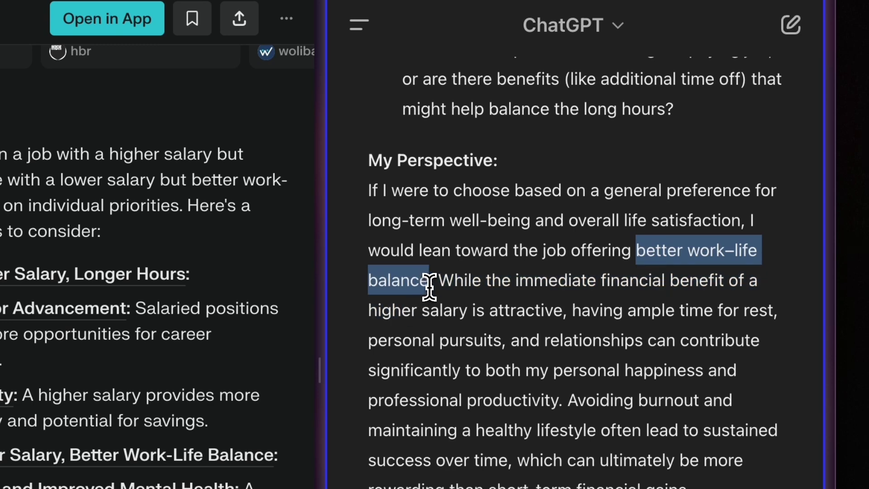
pyautogui.click(679, 278)
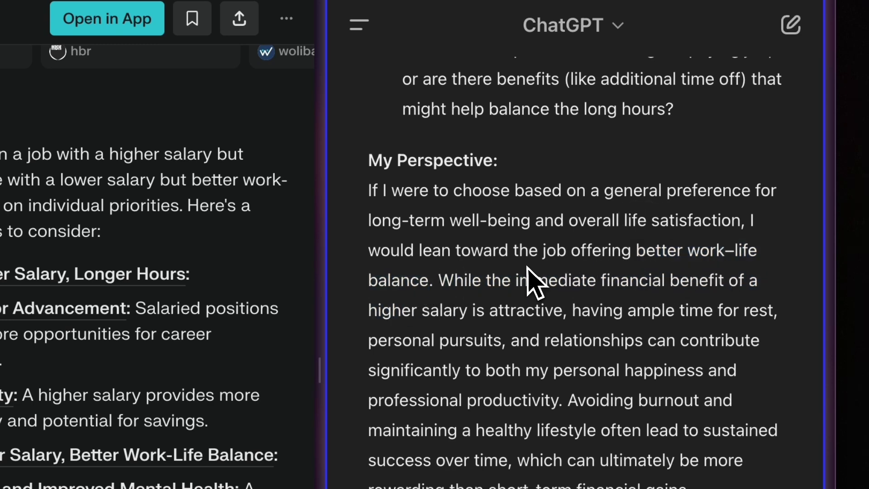
pyautogui.scroll(-3, 528, 272)
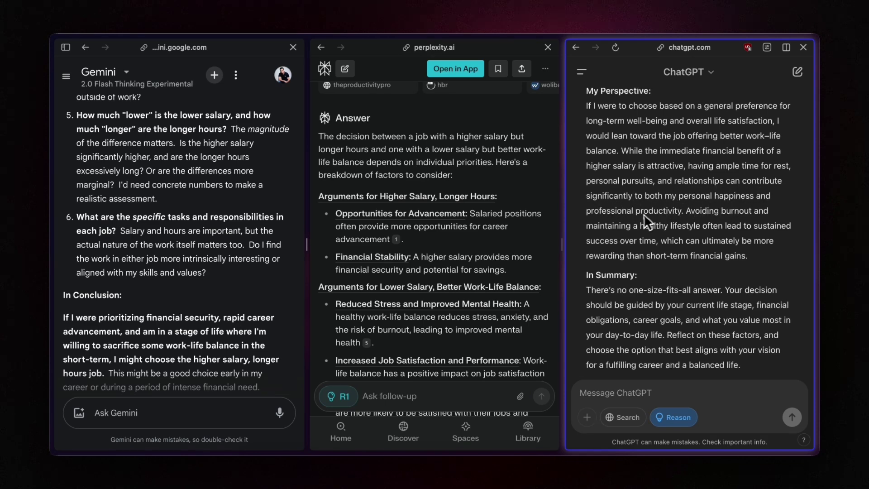
# - Compare ChatGPT's My Perspective and In Summary sections with Gemini's list of decision-making questions
pyautogui.scroll(-1, 644, 214)
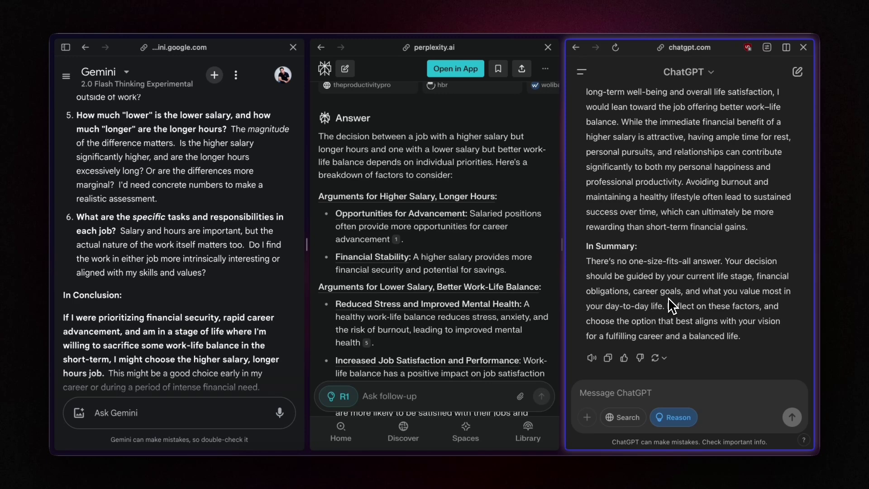
pyautogui.scroll(2, 667, 217)
pyautogui.scroll(-2, 670, 231)
pyautogui.scroll(-3, 205, 216)
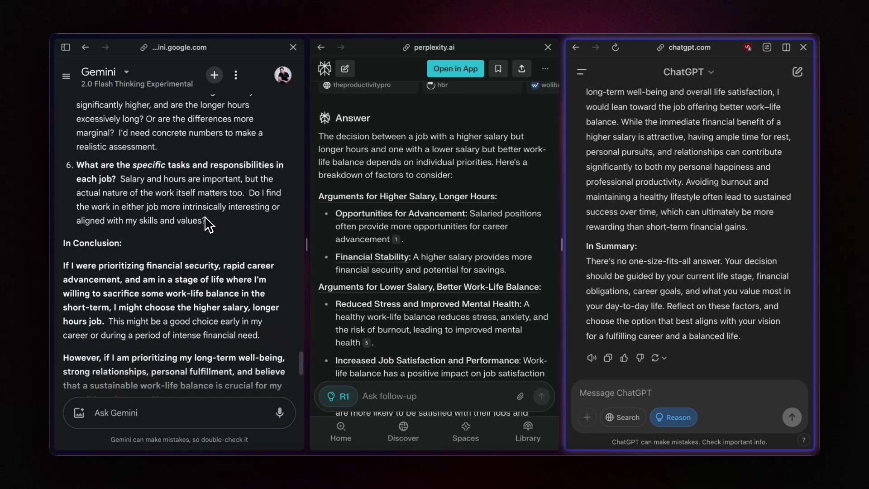
pyautogui.scroll(10, 205, 216)
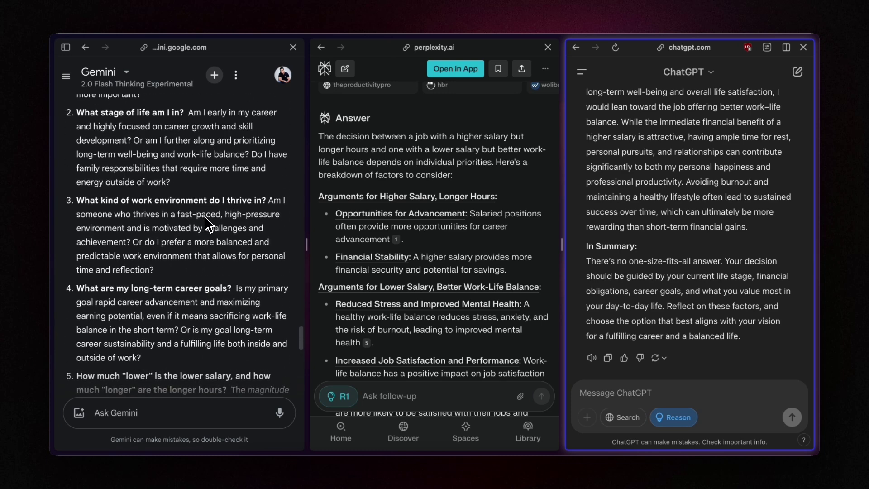
pyautogui.scroll(4, 205, 216)
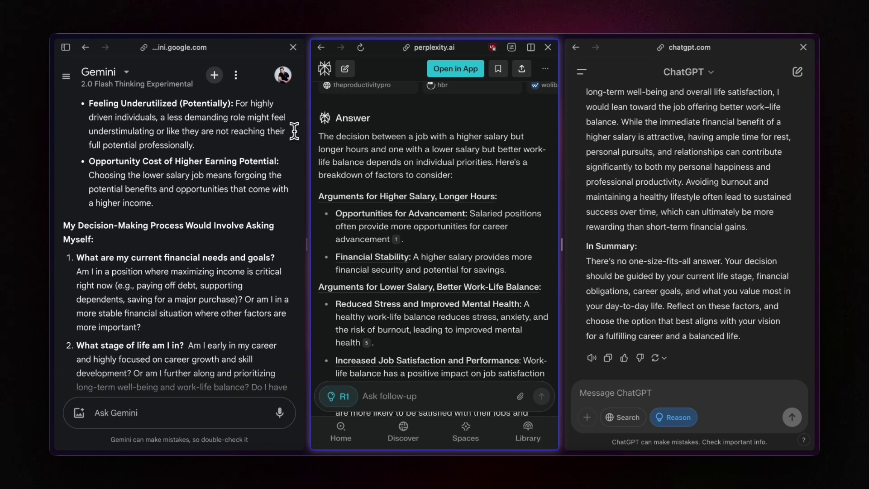
# - Start new chats in Gemini and ChatGPT and reload the Perplexity page
pyautogui.click(228, 83)
pyautogui.click(226, 80)
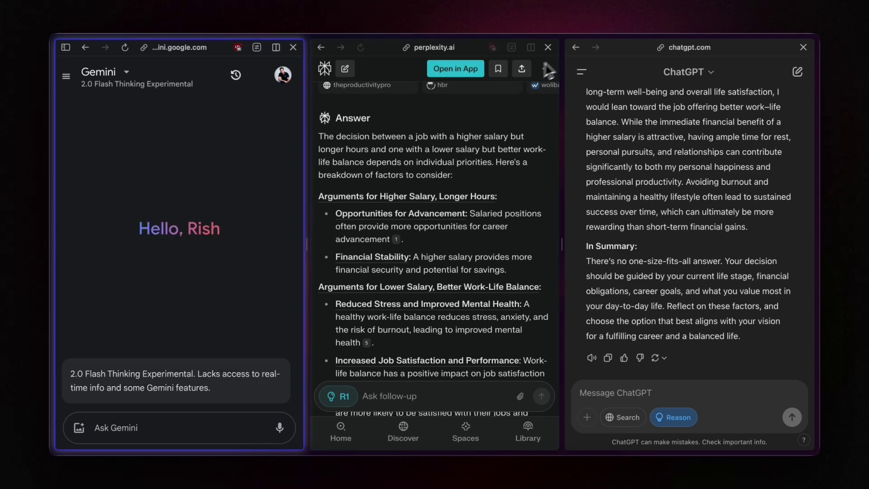
pyautogui.click(362, 48)
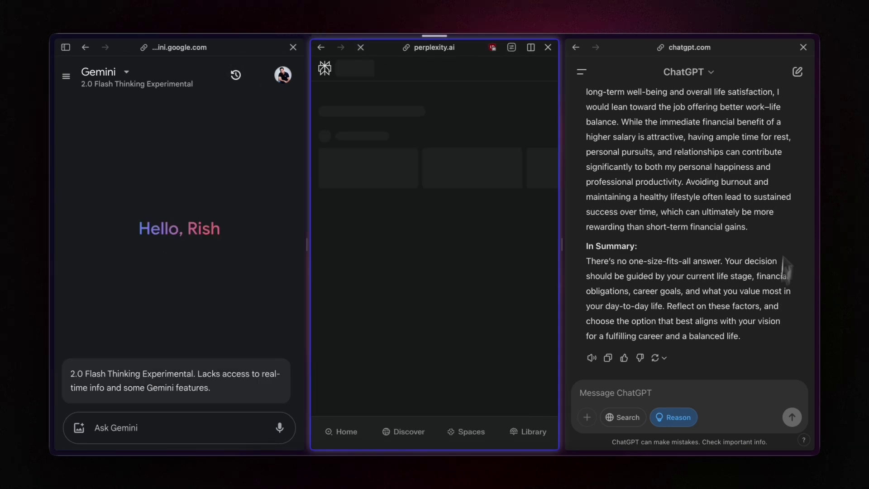
pyautogui.click(798, 72)
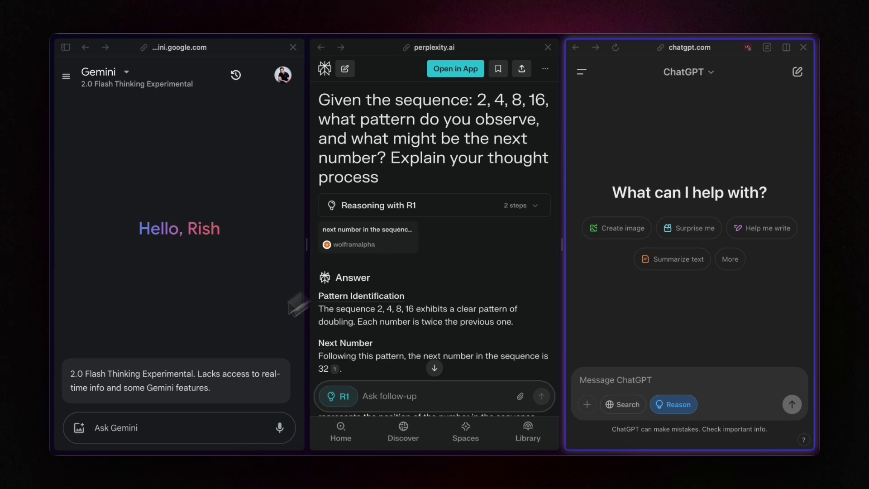
# - Write "What if gravity were twice as strong as it is now? How would that affect everyday life on Earth?" in Gemini and copy it
pyautogui.click(152, 428)
pyautogui.write('What if gravity were twice as strong as it is now? How would that affect everyday life on Earth?')
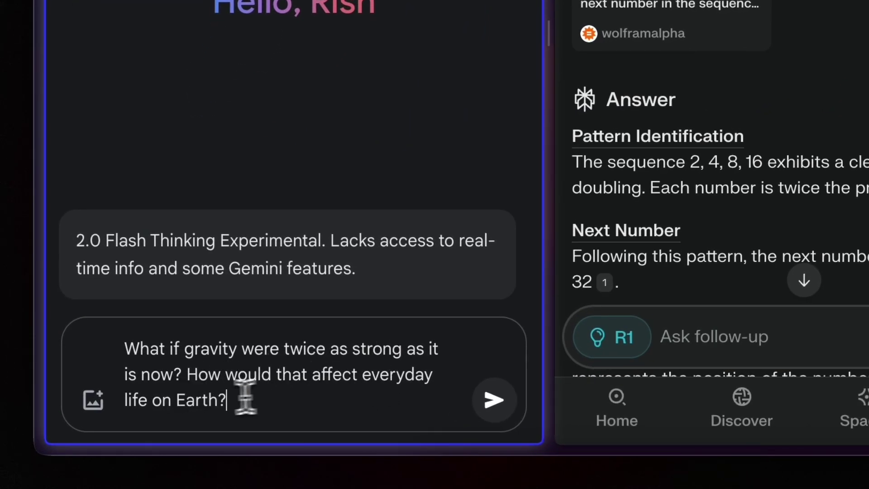
pyautogui.moveTo(269, 400); pyautogui.dragTo(100, 319)
pyautogui.hotkey('ctrl', 'c')
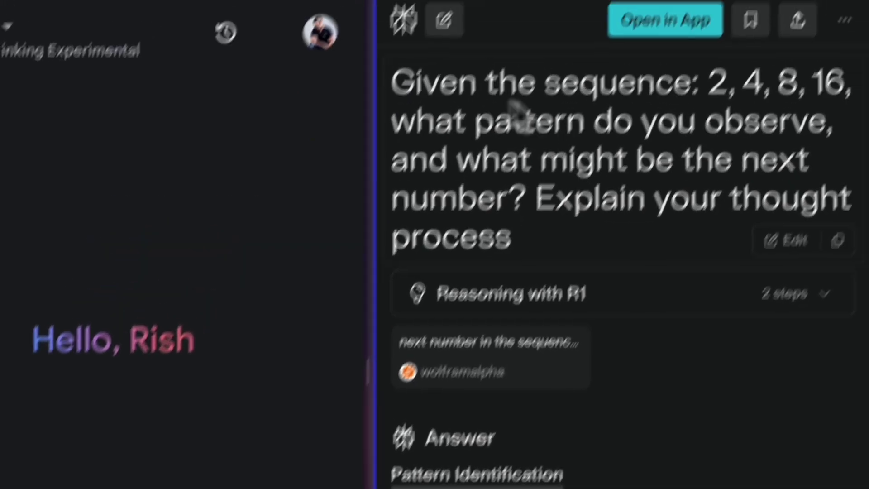
# - Paste the gravity prompt into a new Perplexity thread and into ChatGPT, and submit it in all three assistants
pyautogui.click(444, 20)
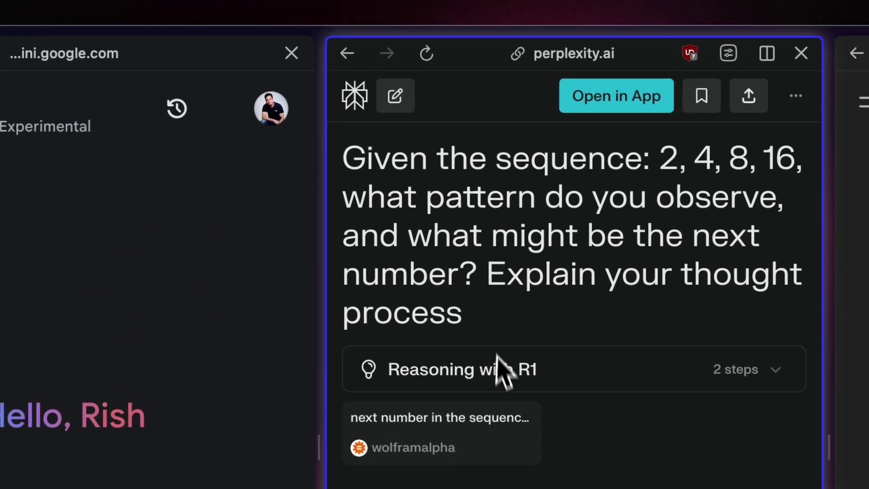
pyautogui.hotkey('ctrl', 'v')
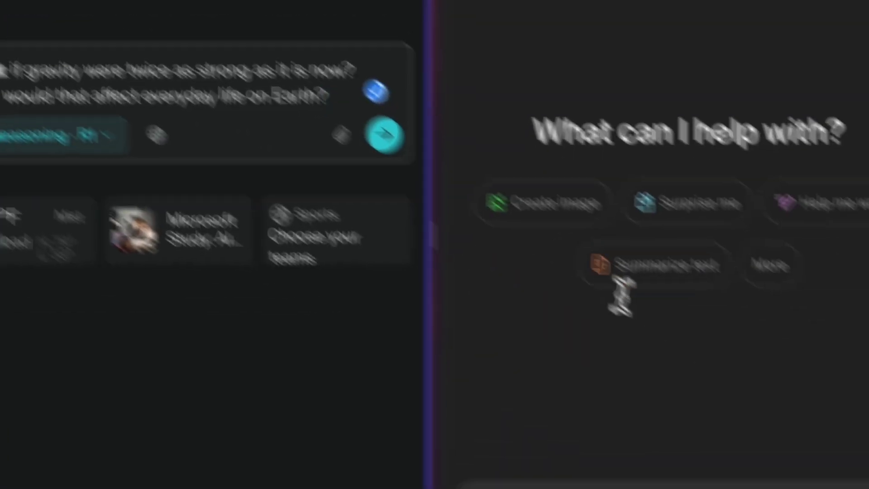
pyautogui.hotkey('ctrl', 'v')
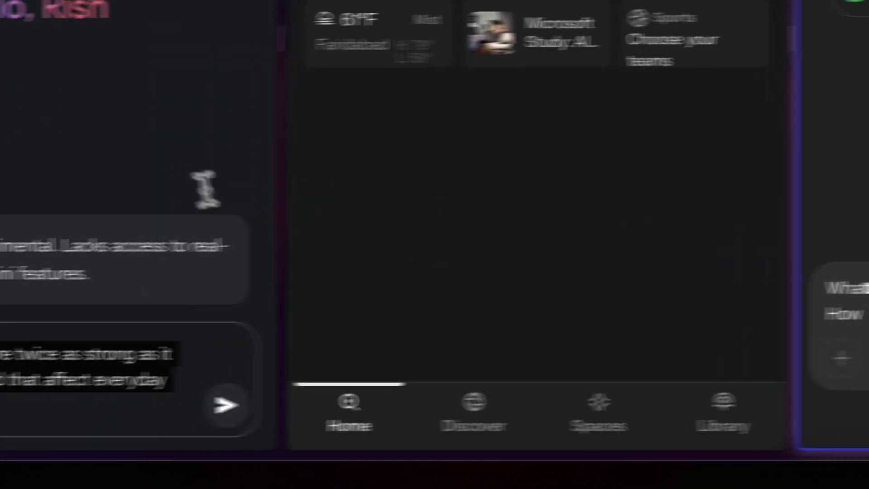
pyautogui.click(324, 400)
pyautogui.click(552, 130)
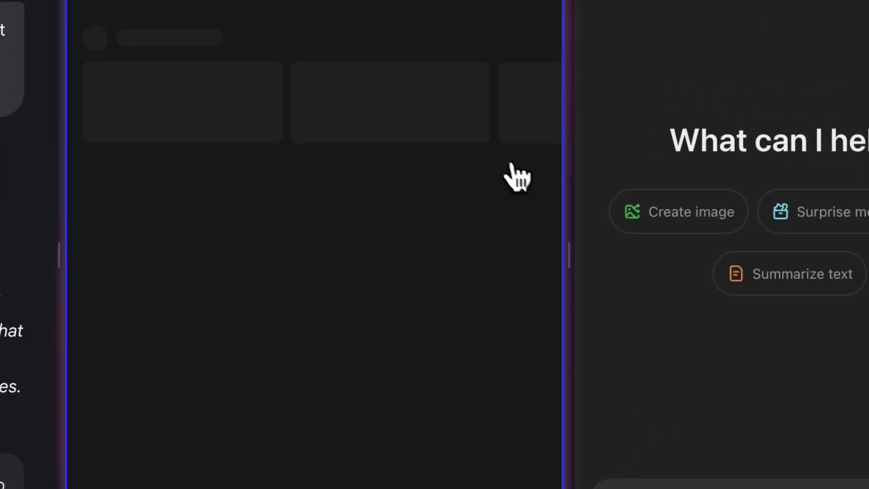
pyautogui.click(819, 407)
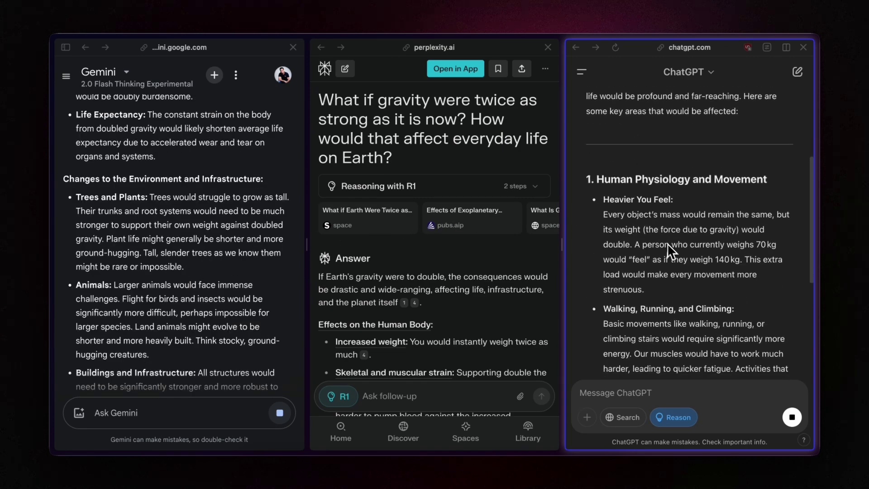
# - Skim the human body effects in the gravity answers from ChatGPT, Perplexity and Gemini
pyautogui.scroll(8, 606, 249)
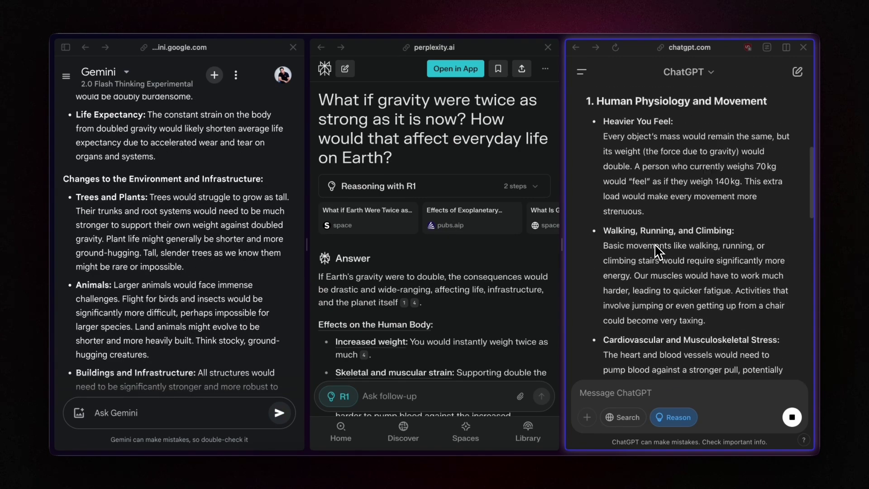
pyautogui.scroll(-6, 375, 278)
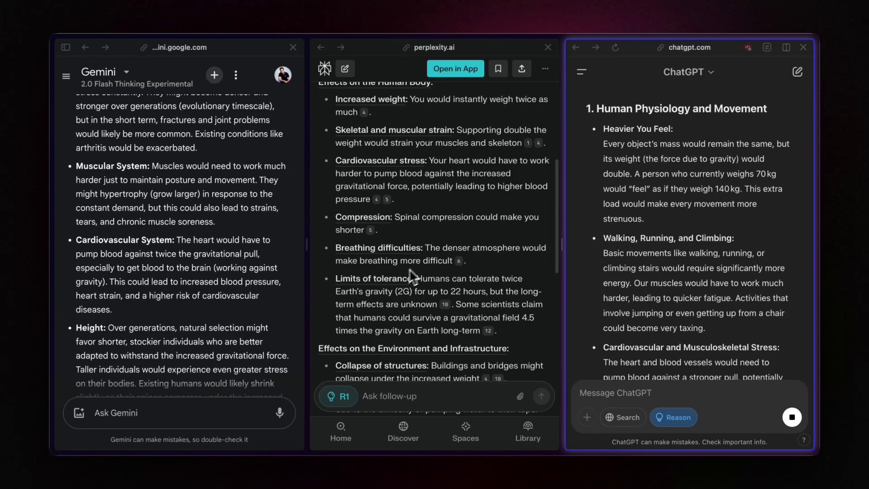
pyautogui.scroll(2, 426, 270)
pyautogui.scroll(10, 227, 247)
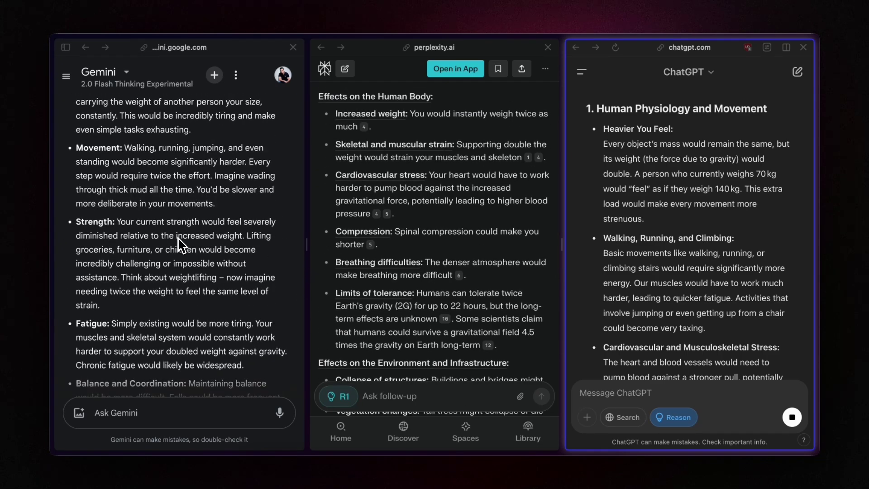
pyautogui.scroll(5, 181, 246)
pyautogui.scroll(-5, 181, 246)
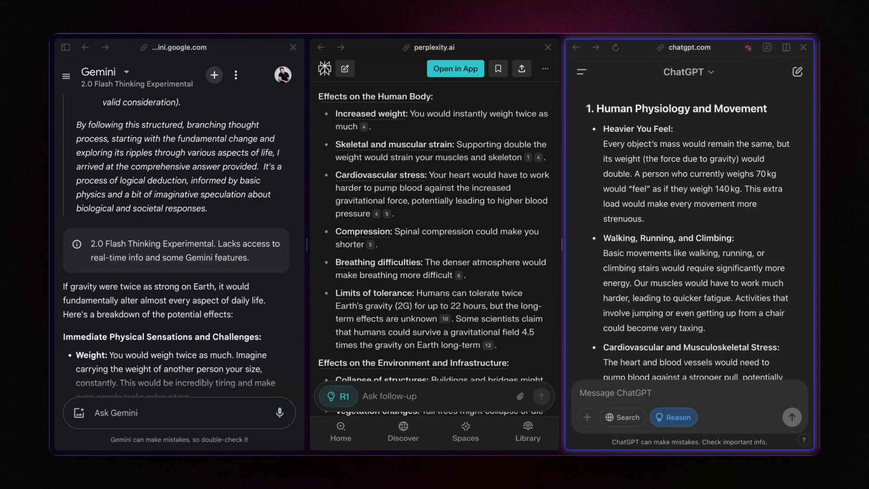
# - Collapse the thinking process shown above Gemini's gravity answer
pyautogui.scroll(8, 181, 247)
pyautogui.scroll(15, 181, 247)
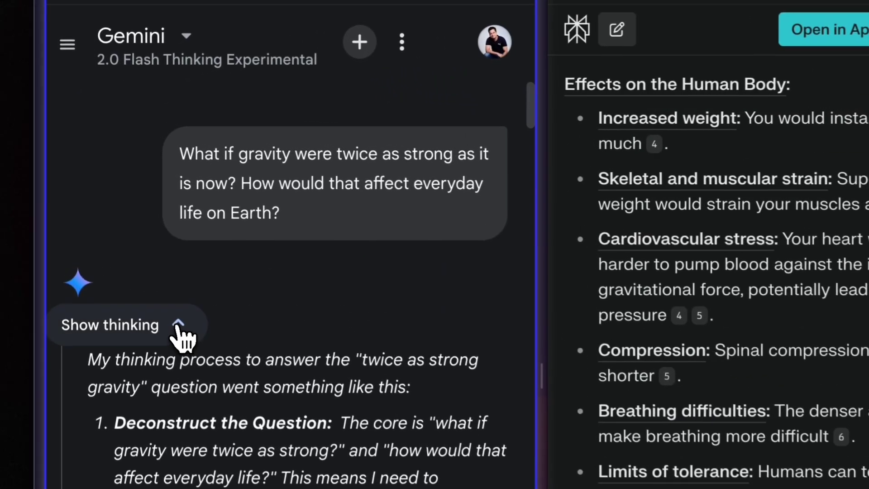
pyautogui.click(122, 218)
# - Read Gemini's Immediate Physical Sensations and Challenges section, from Weight to Breathing
pyautogui.scroll(-5, 303, 333)
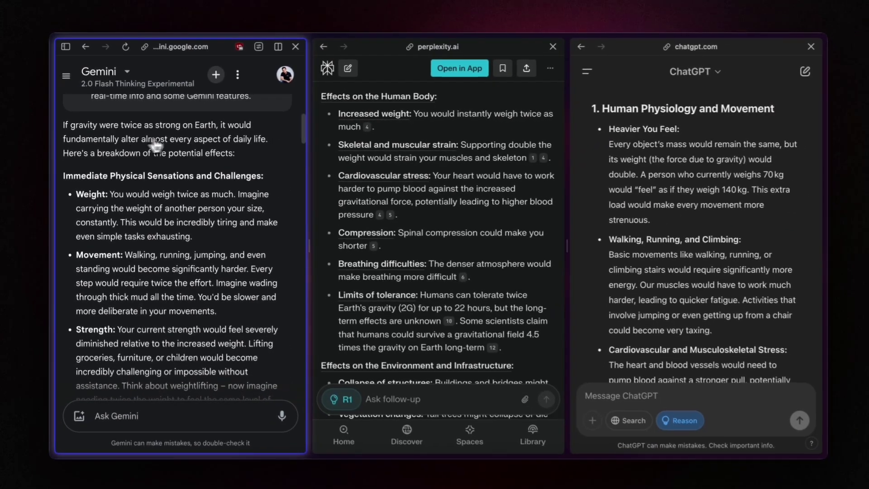
pyautogui.scroll(-1, 230, 144)
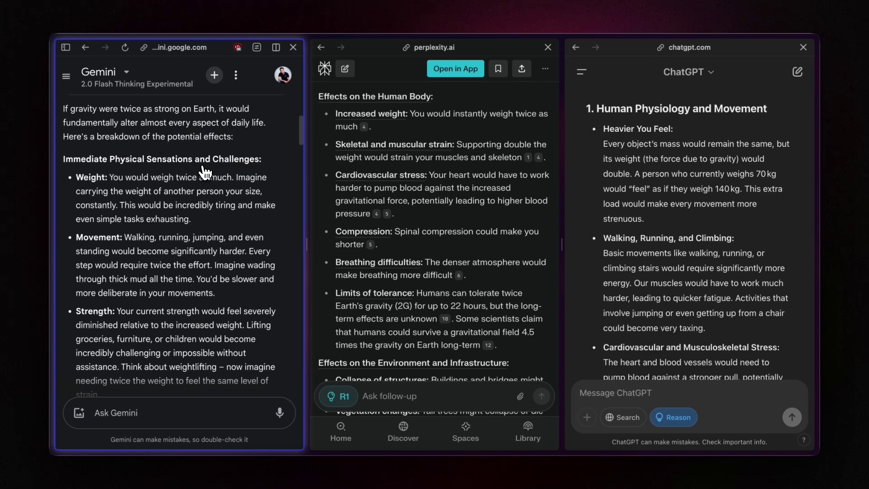
pyautogui.scroll(-1, 205, 172)
pyautogui.scroll(-3, 136, 159)
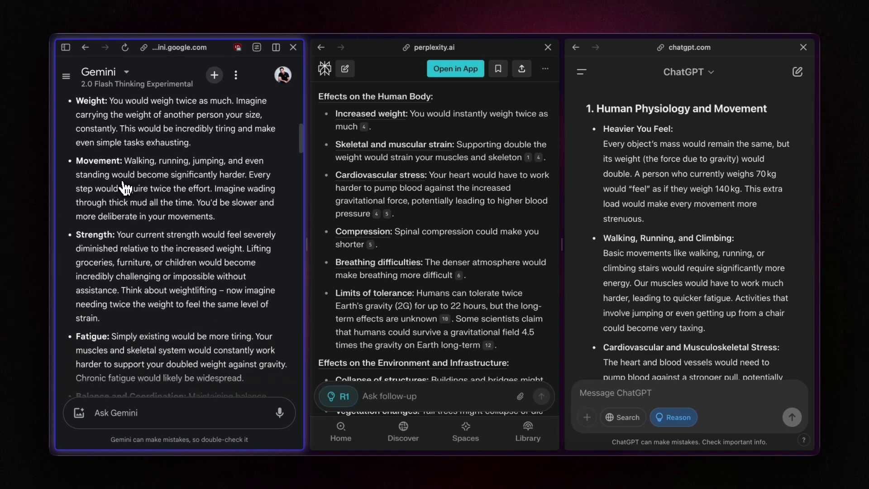
pyautogui.scroll(-5, 123, 187)
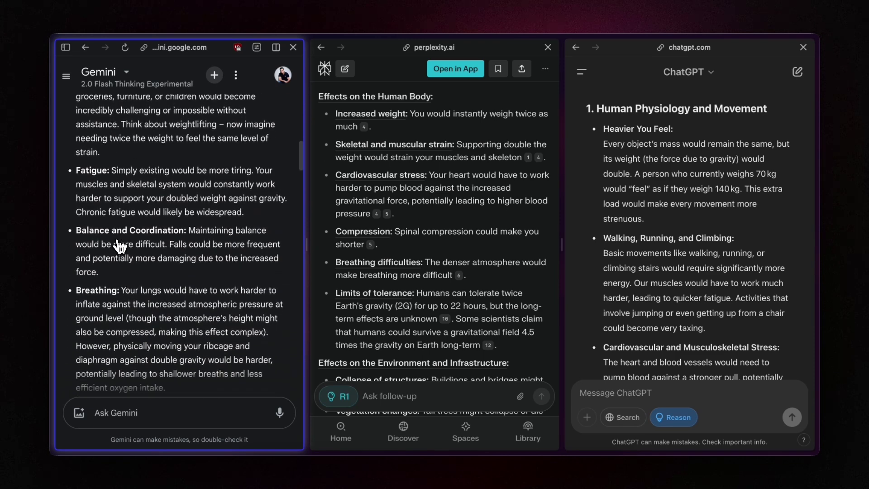
pyautogui.scroll(-4, 120, 247)
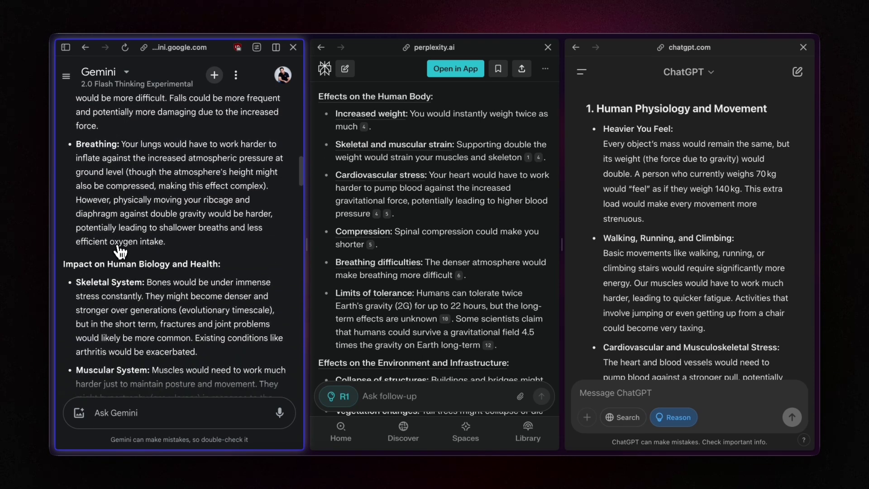
# - Read Gemini's Impact on Human Biology and Health section, from Skeletal System to Life Expectancy
pyautogui.scroll(-1, 120, 251)
pyautogui.scroll(-1, 145, 249)
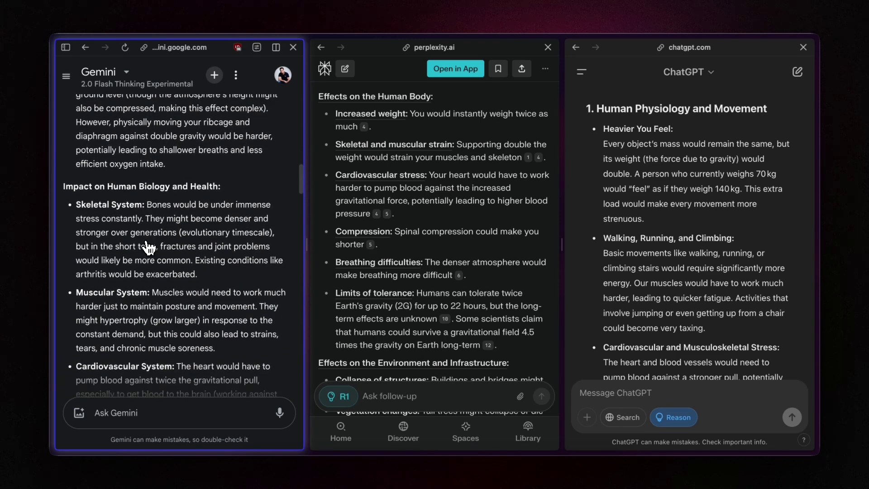
pyautogui.scroll(-1, 154, 218)
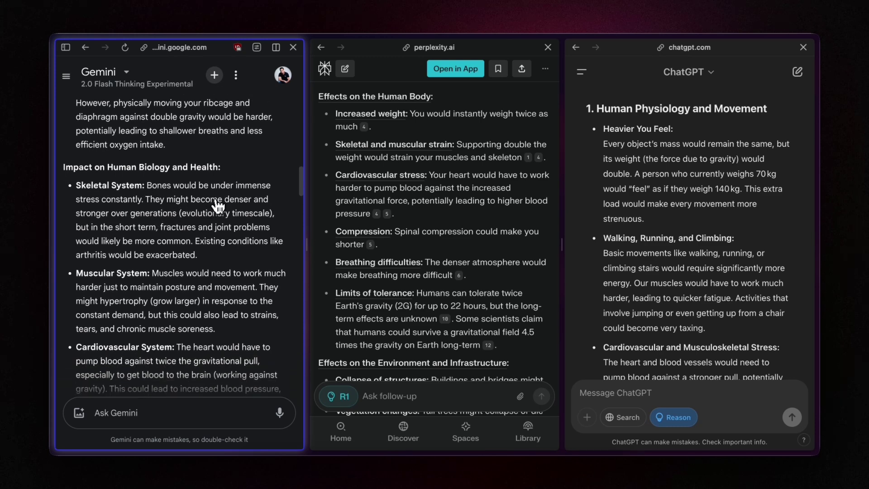
pyautogui.scroll(-3, 150, 218)
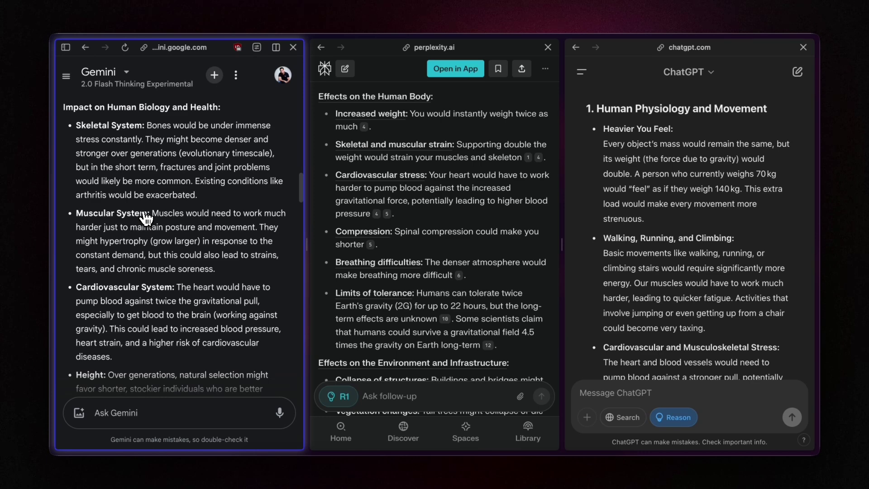
pyautogui.scroll(-3, 90, 226)
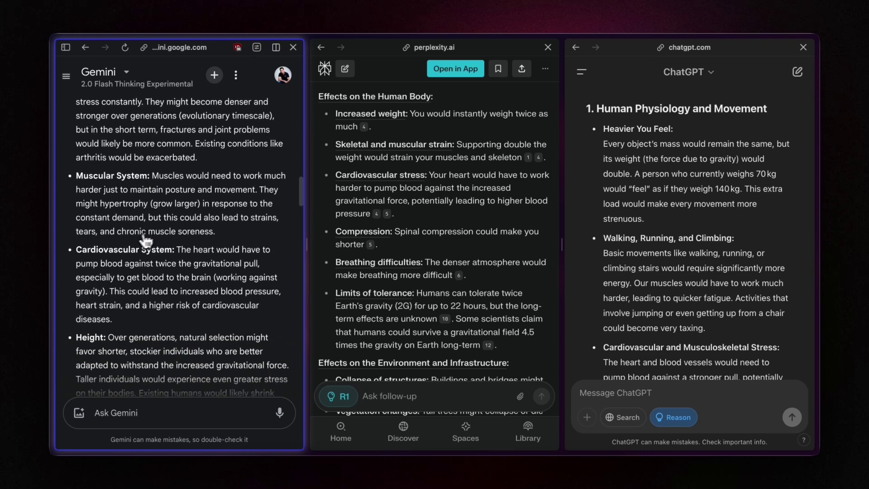
pyautogui.scroll(-4, 138, 251)
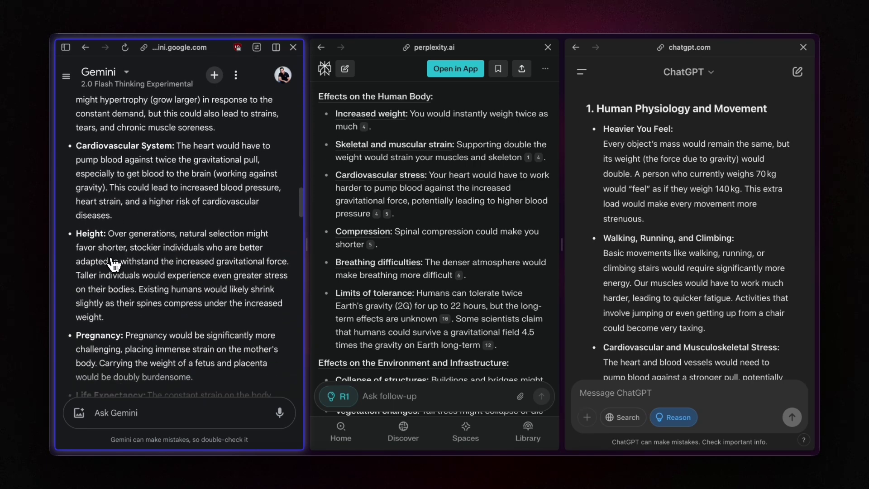
pyautogui.scroll(-3, 113, 269)
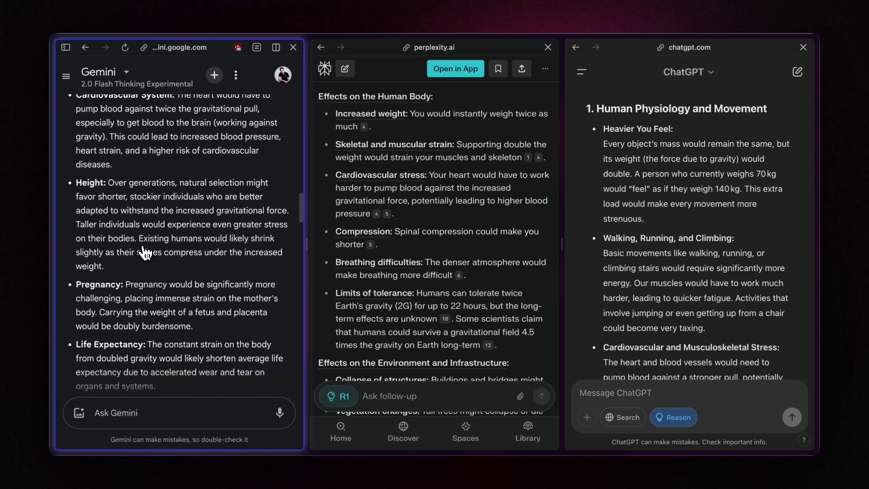
pyautogui.scroll(-2, 145, 253)
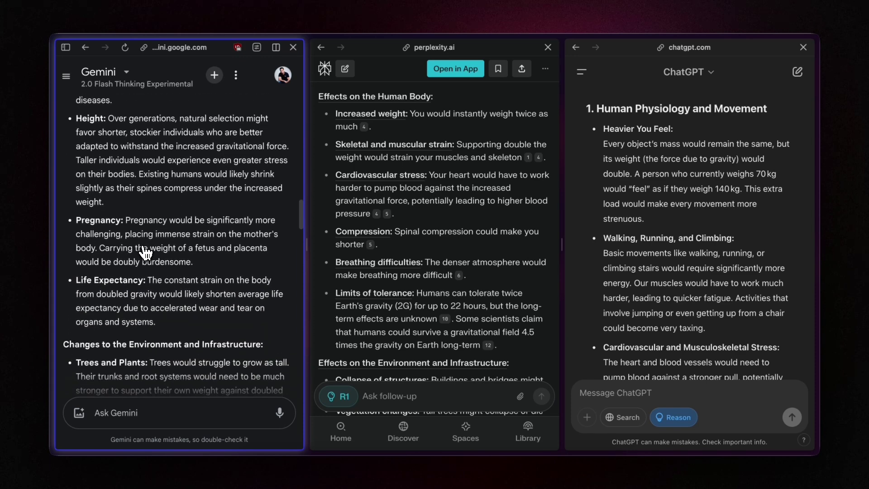
# - Read the rest of Gemini's answer through its summary, and review the Everyday Life Activities and Changes to the Environment and Infrastructure sections
pyautogui.scroll(-1, 145, 253)
pyautogui.scroll(-1, 134, 217)
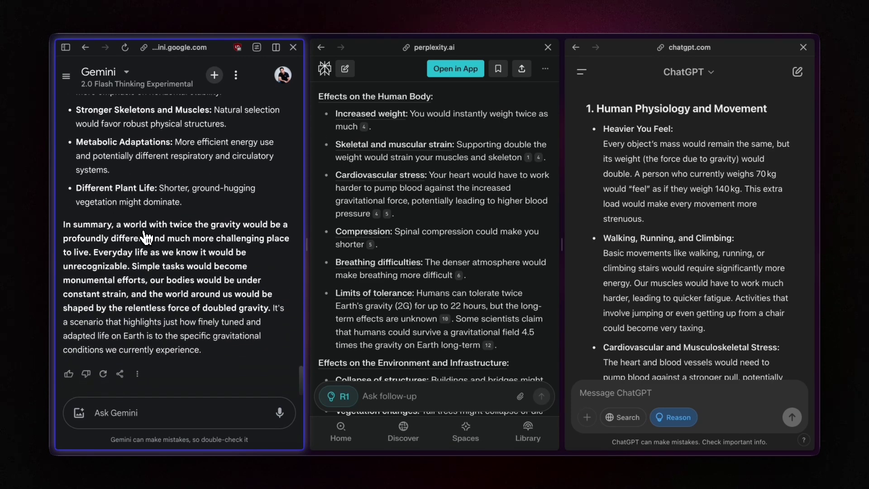
pyautogui.scroll(15, 145, 237)
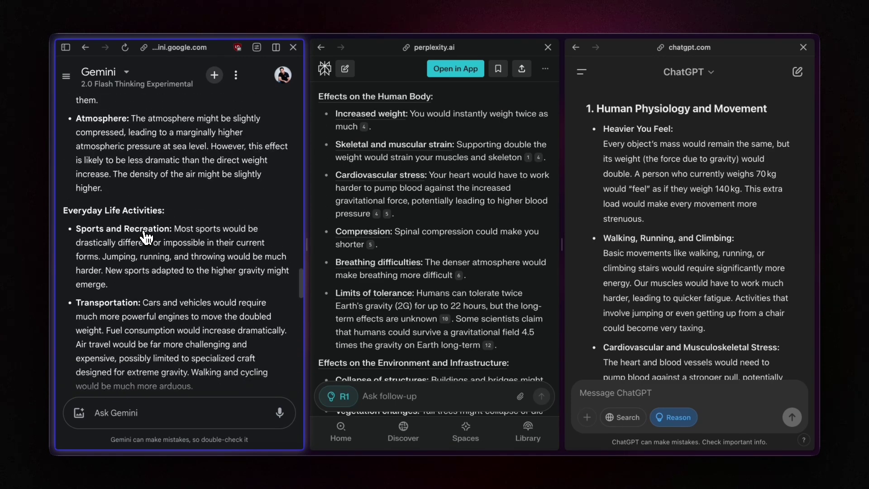
pyautogui.scroll(10, 145, 237)
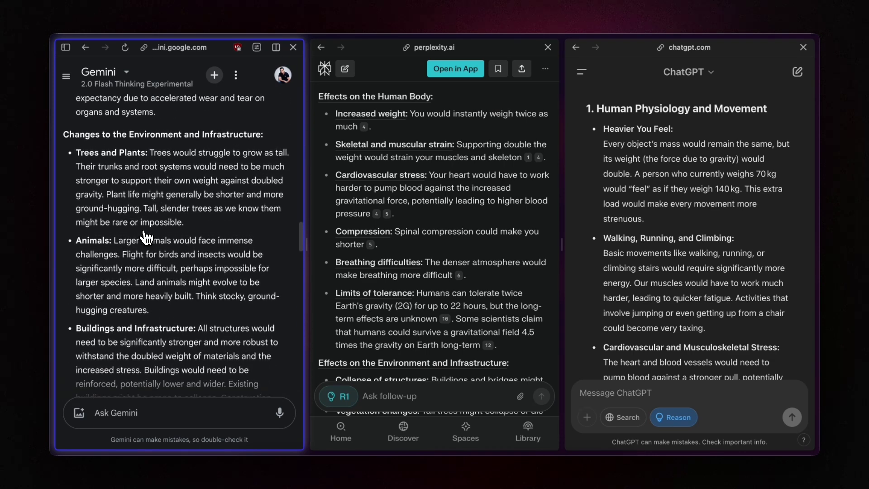
pyautogui.scroll(1, 145, 237)
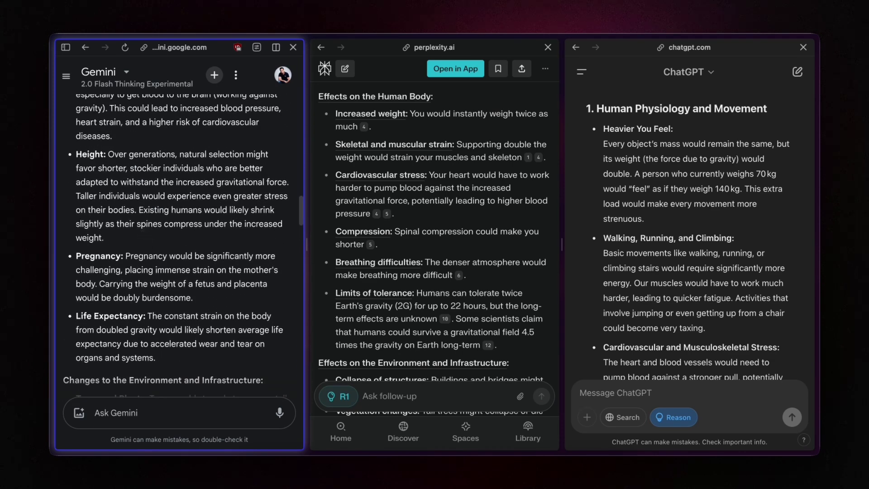
# - Read the Effects on the Human Body section of Perplexity's gravity answer, from Increased weight to Limits of tolerance
pyautogui.scroll(3, 471, 221)
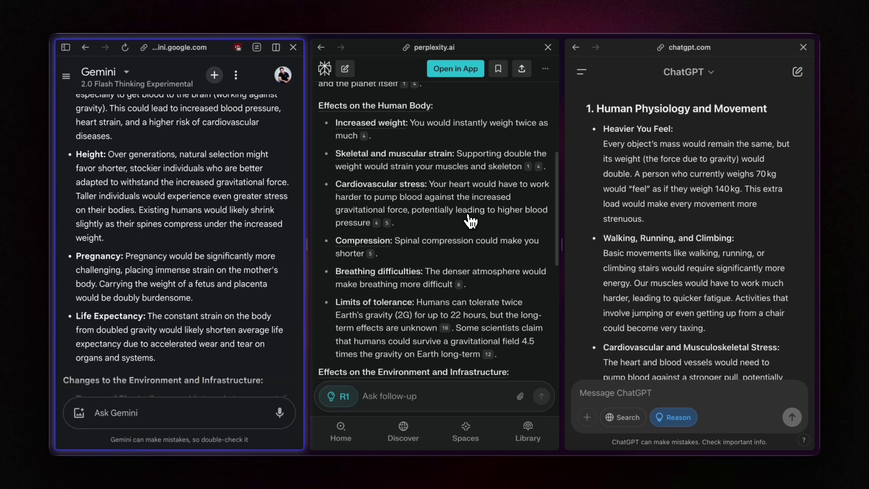
pyautogui.scroll(-2, 471, 221)
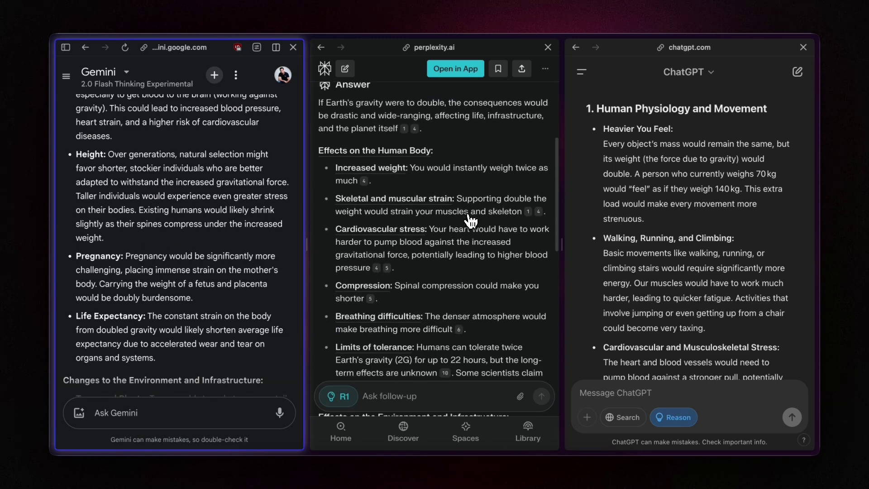
pyautogui.scroll(-2, 431, 149)
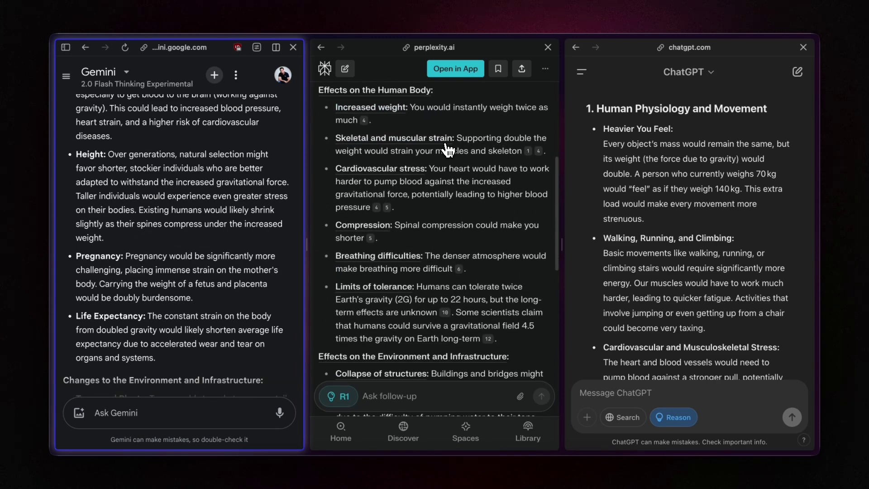
pyautogui.scroll(-2, 443, 178)
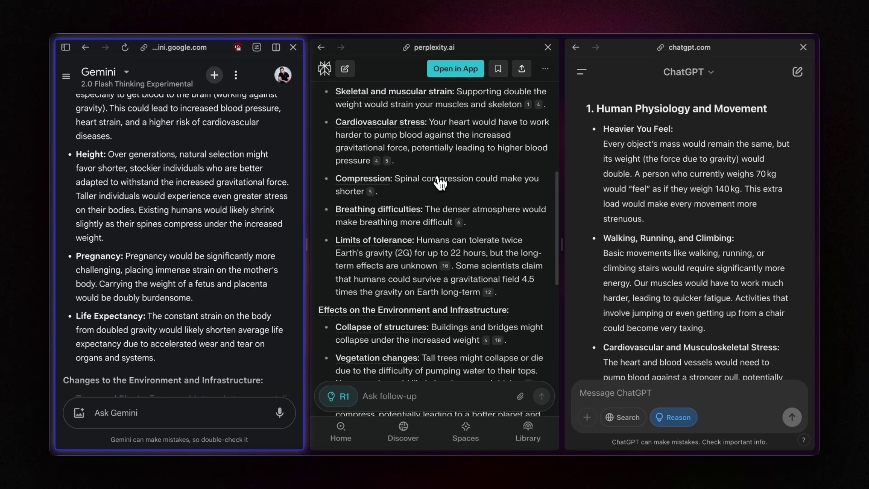
pyautogui.scroll(-1, 403, 205)
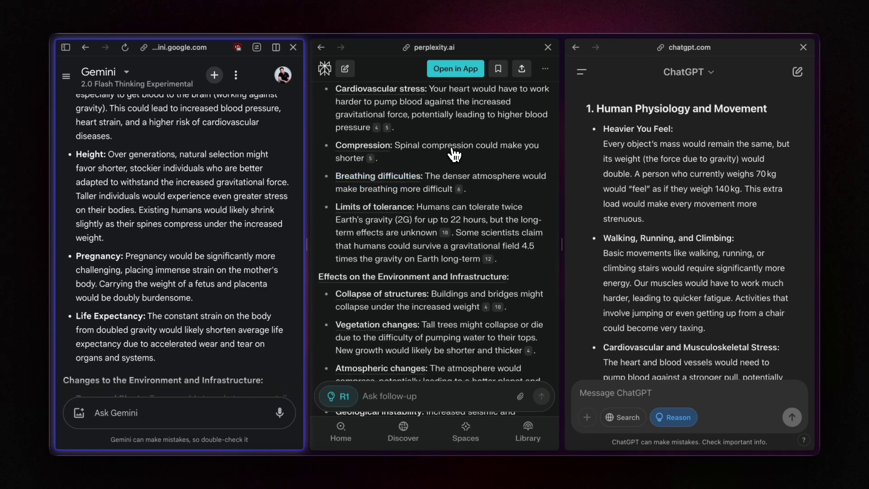
pyautogui.scroll(-3, 386, 159)
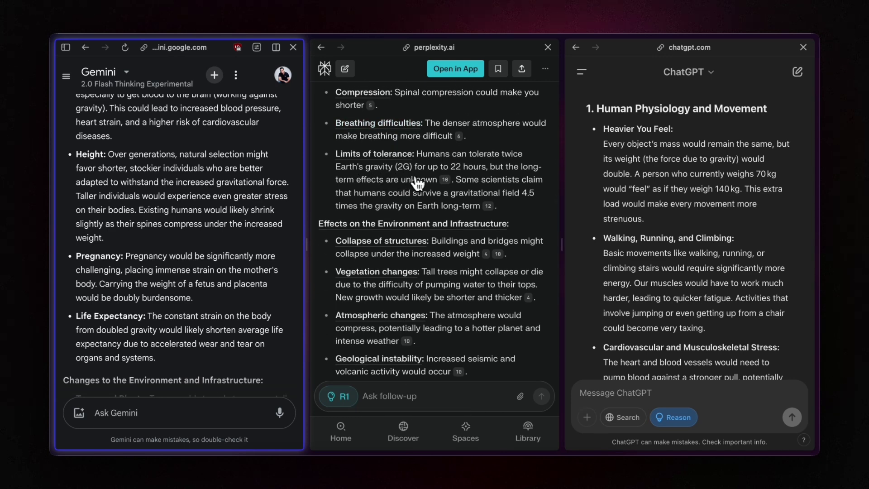
# - Read Perplexity's Effects on the Environment and Infrastructure and General Effects sections, and return to the start of its answer
pyautogui.scroll(-3, 424, 183)
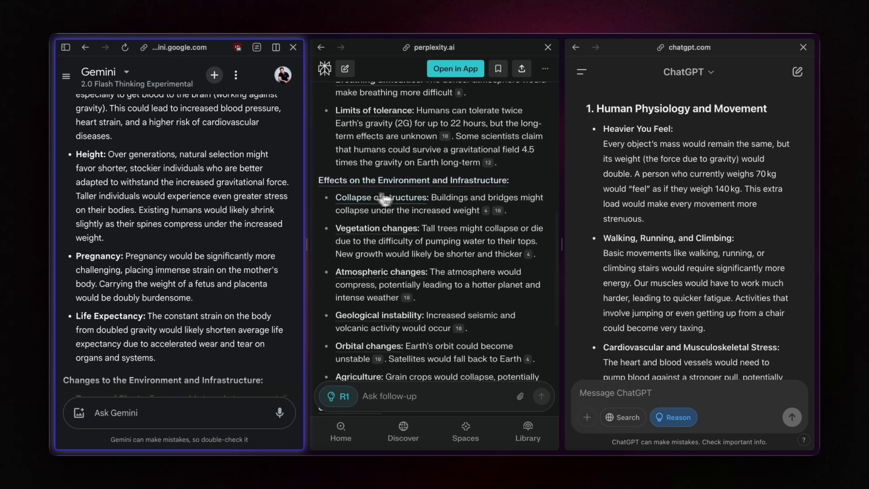
pyautogui.scroll(-6, 457, 202)
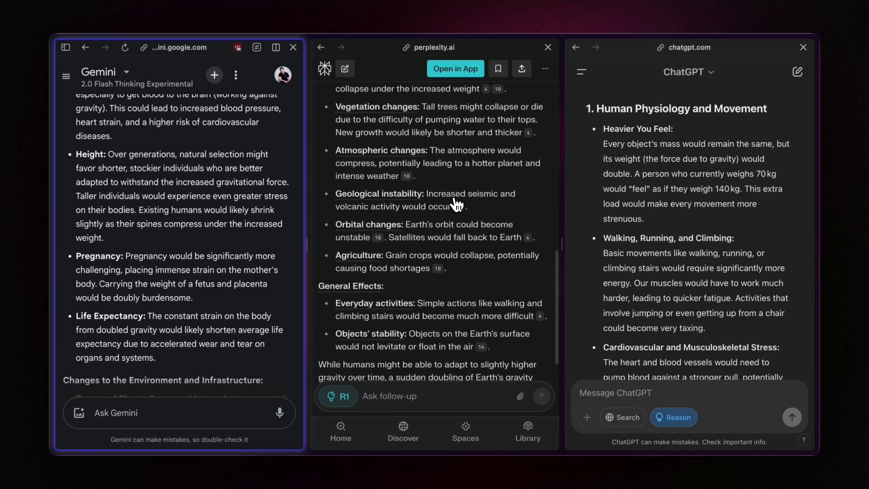
pyautogui.scroll(-5, 453, 226)
pyautogui.scroll(12, 451, 253)
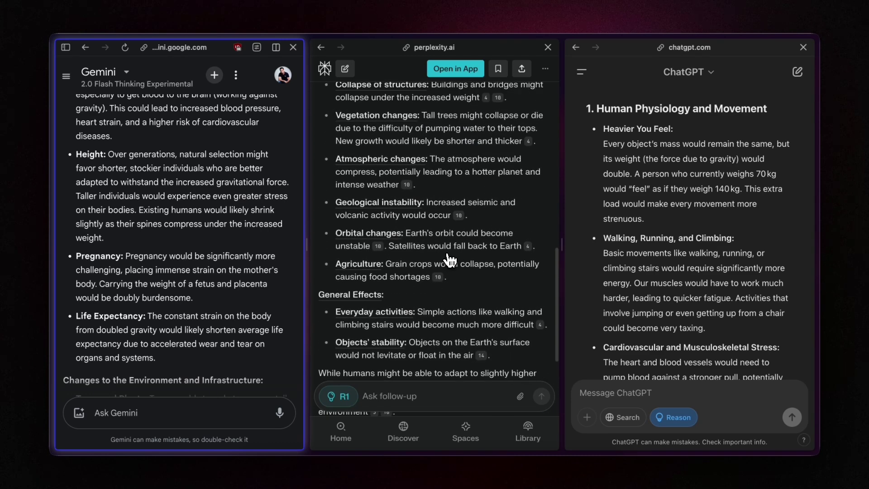
pyautogui.scroll(8, 449, 258)
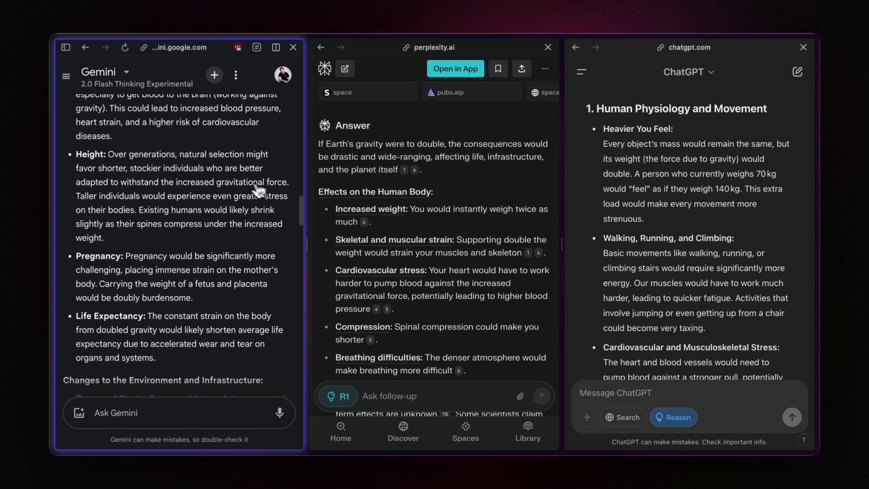
# - Read the Human Physiology and Movement section of ChatGPT's gravity answer, through Cardiovascular and Musculoskeletal Stress
pyautogui.scroll(3, 770, 174)
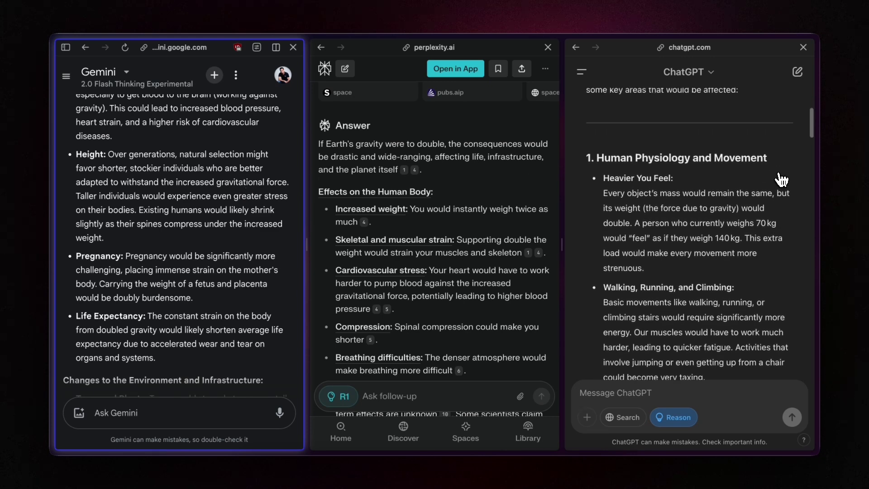
pyautogui.scroll(-1, 781, 180)
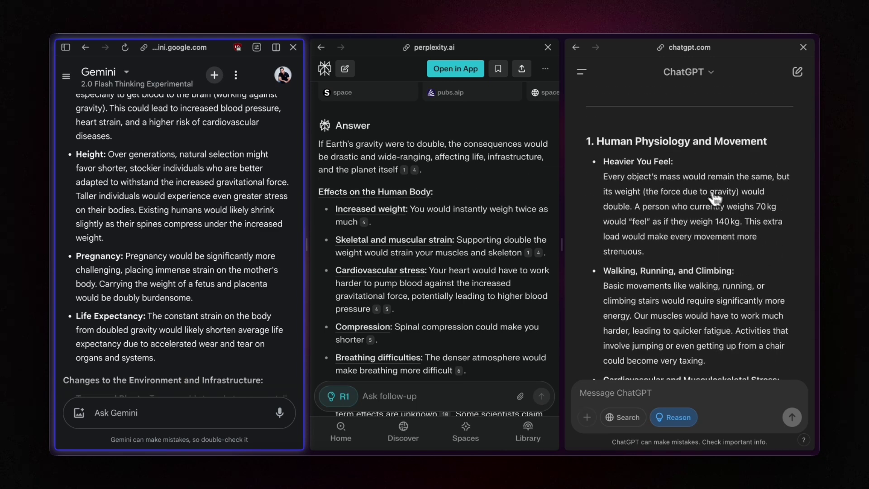
pyautogui.scroll(-5, 668, 180)
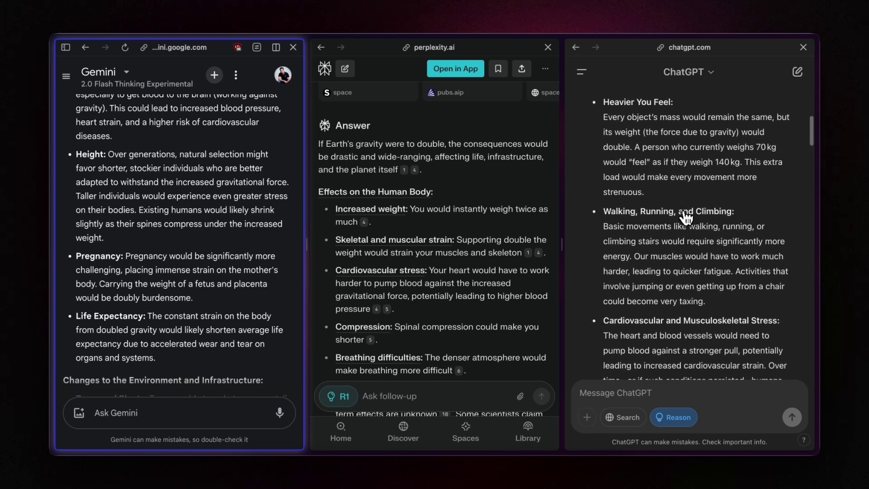
pyautogui.scroll(-3, 689, 226)
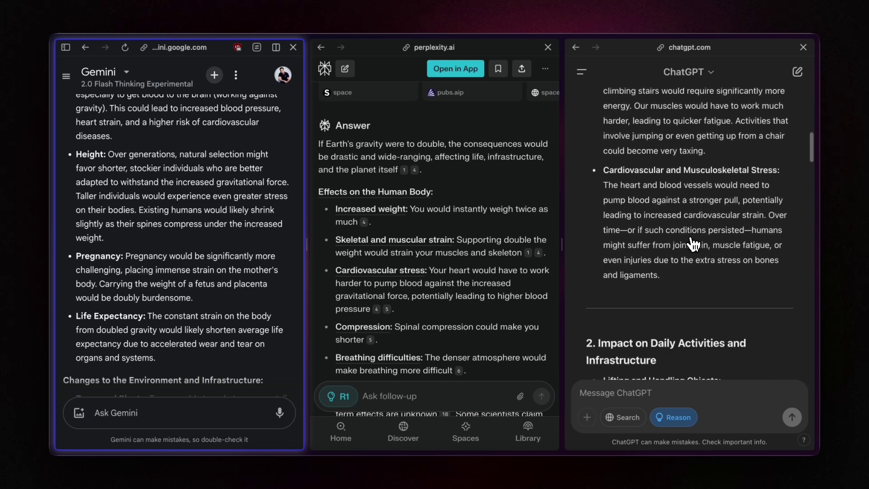
# - Read ChatGPT's Impact on Daily Activities and Infrastructure section, from Lifting and Handling Objects to Everyday Commutes
pyautogui.scroll(-6, 708, 240)
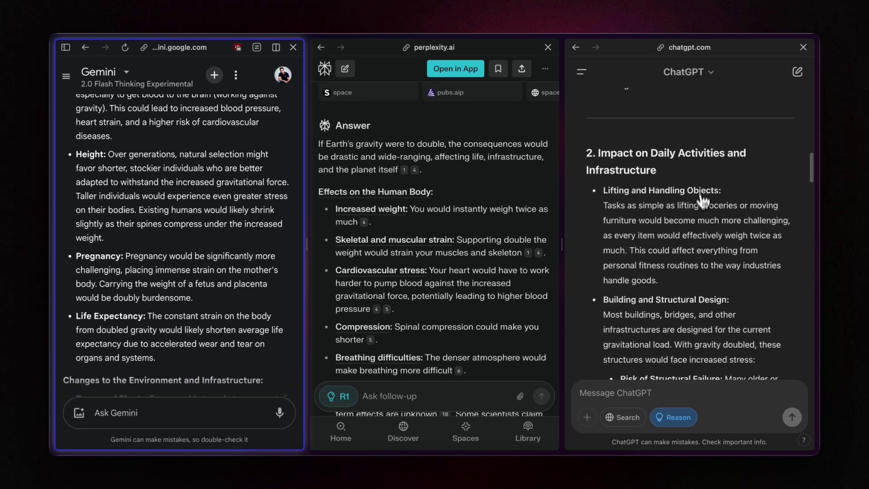
pyautogui.scroll(-3, 684, 181)
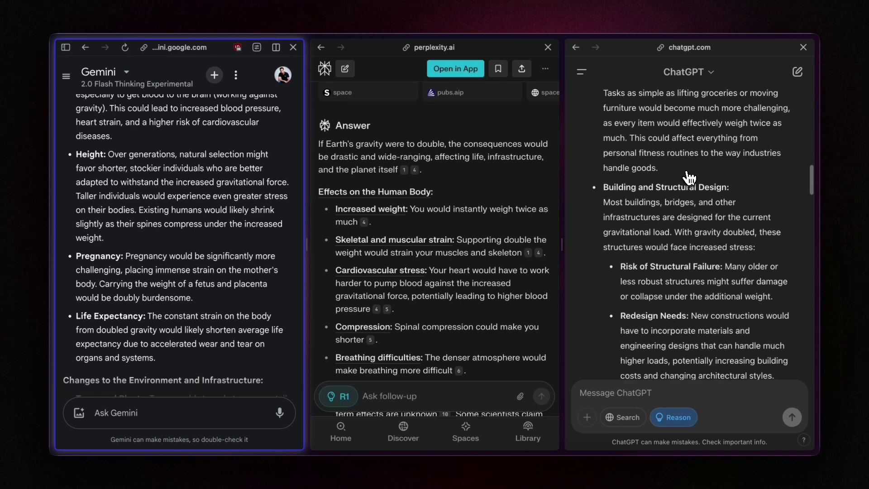
pyautogui.scroll(-5, 672, 208)
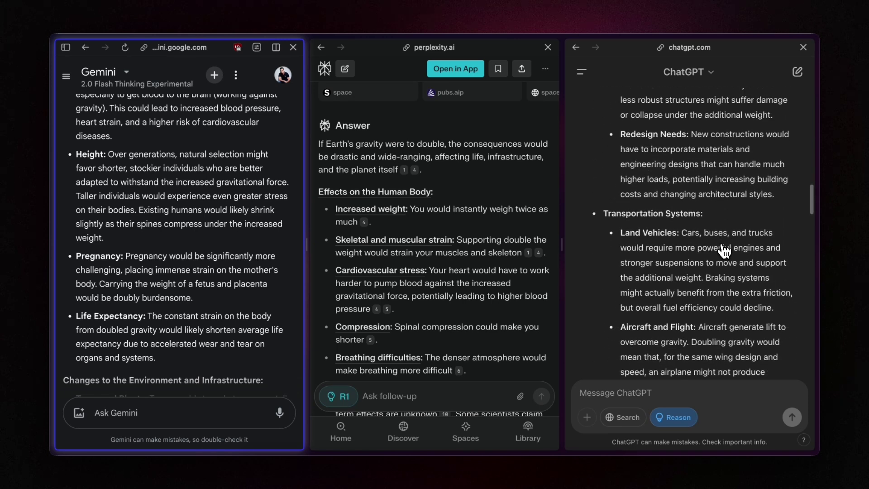
pyautogui.scroll(-3, 706, 247)
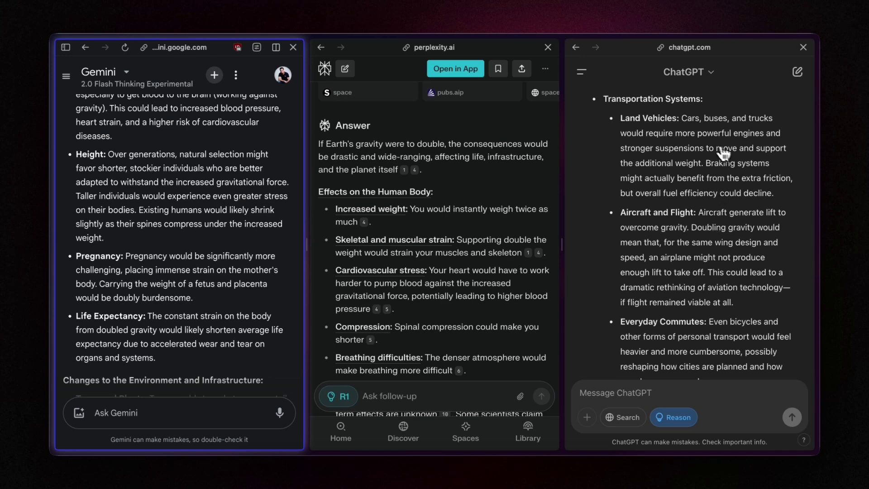
pyautogui.scroll(-1, 748, 194)
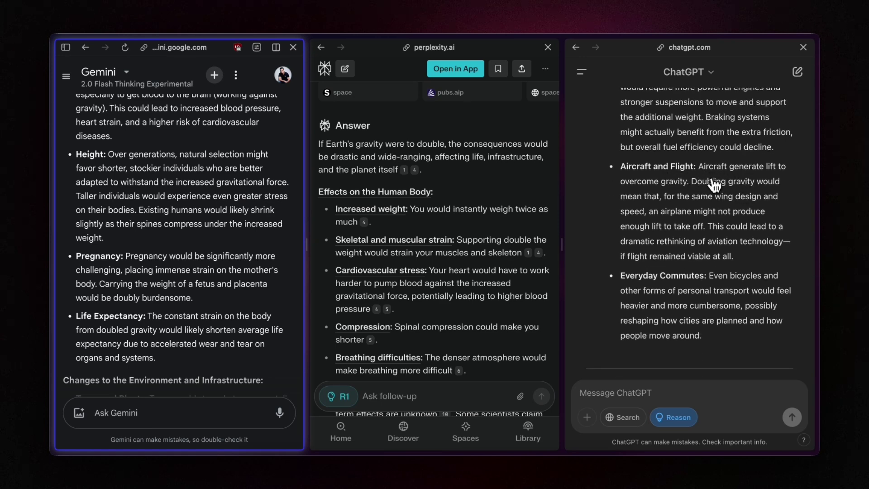
pyautogui.scroll(-2, 689, 197)
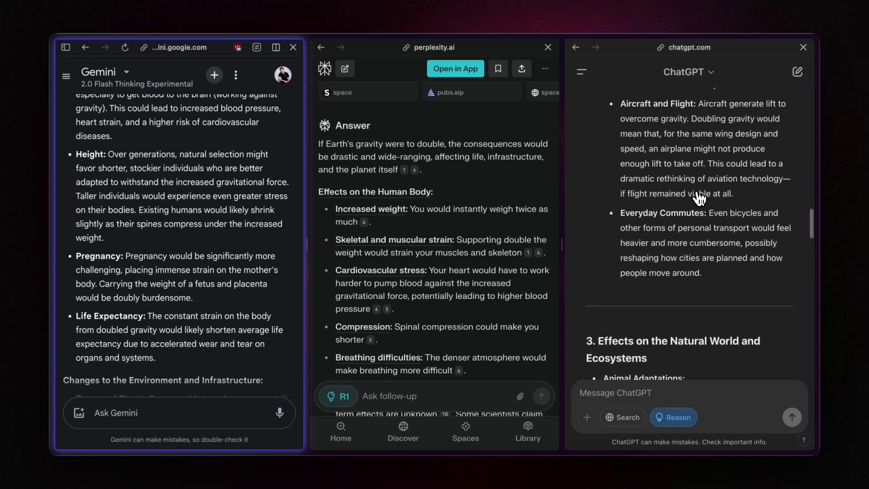
# - Read ChatGPT's Effects on the Natural World and Ecosystems section, covering Animal Adaptations and Plant Life and Water Bodies
pyautogui.scroll(-2, 731, 230)
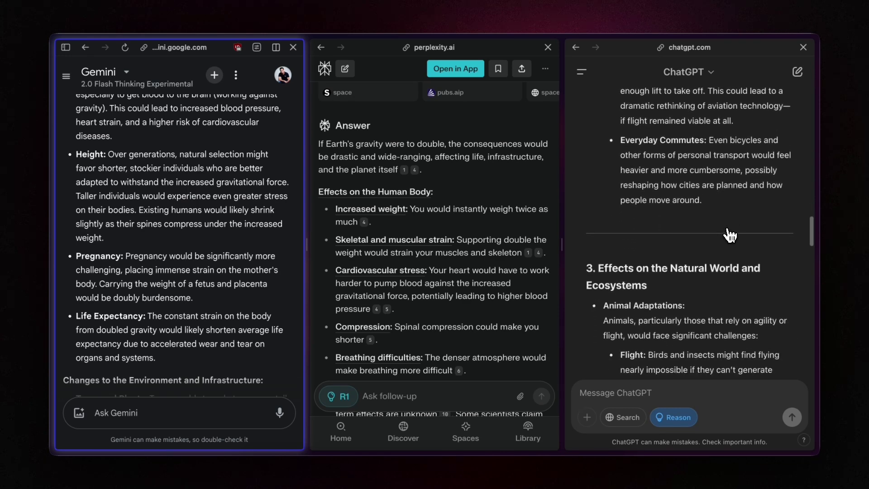
pyautogui.scroll(-1, 730, 235)
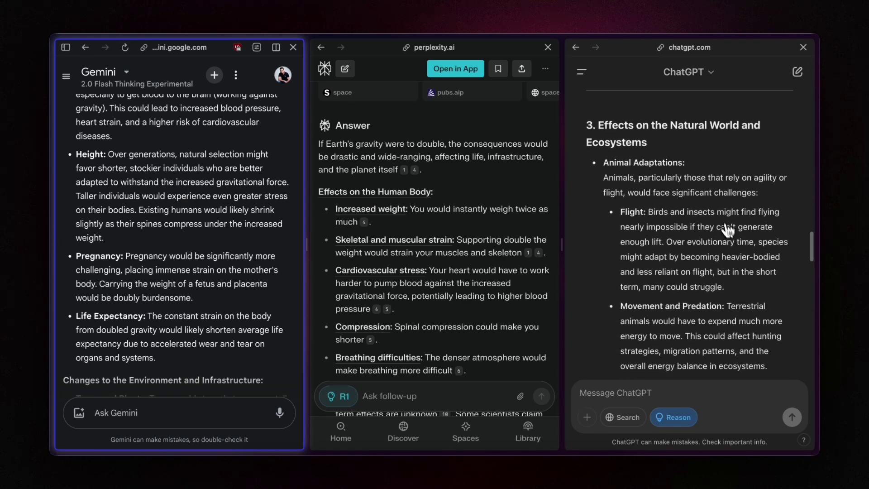
pyautogui.scroll(-1, 645, 184)
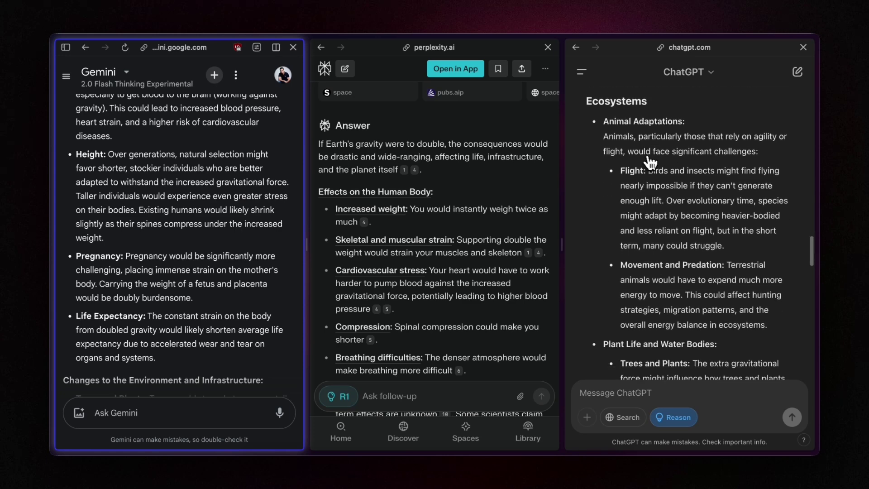
pyautogui.scroll(-1, 672, 197)
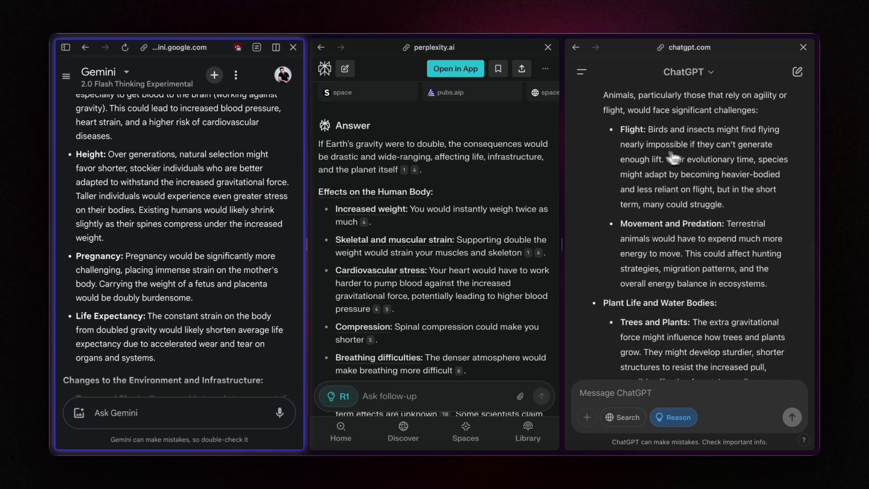
pyautogui.scroll(-1, 739, 204)
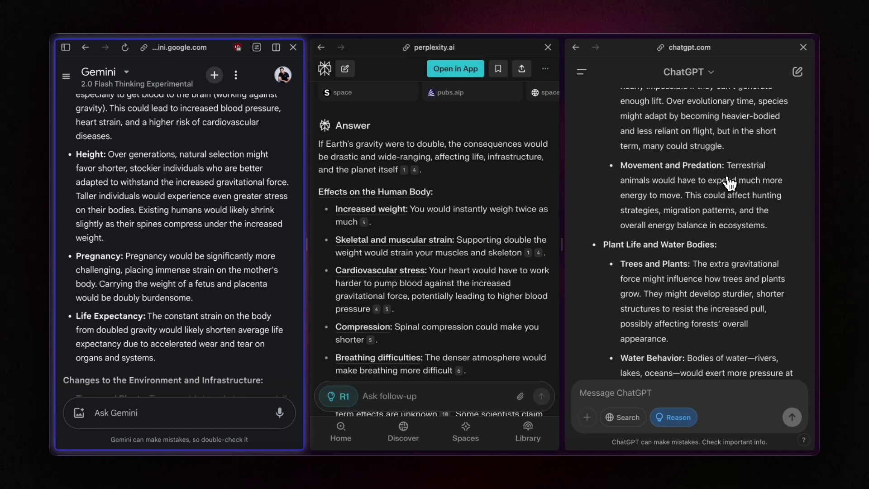
pyautogui.scroll(-1, 625, 179)
pyautogui.scroll(-1, 648, 227)
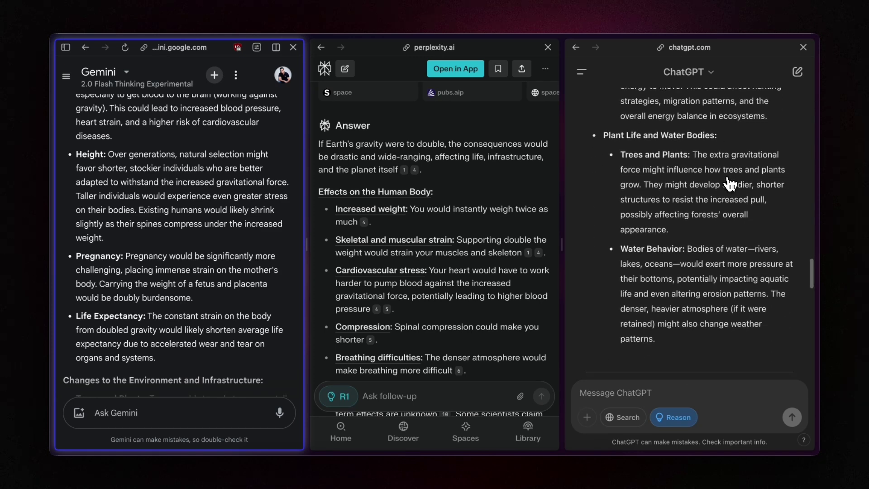
pyautogui.scroll(-1, 675, 175)
pyautogui.scroll(-3, 684, 189)
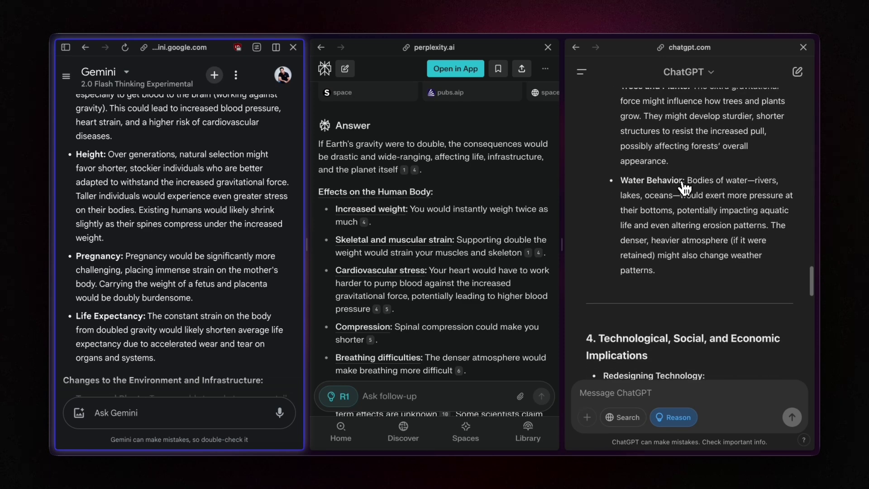
# - Read ChatGPT's Technological, Social, and Economic Implications section and the closing In Summary paragraph
pyautogui.scroll(-3, 688, 227)
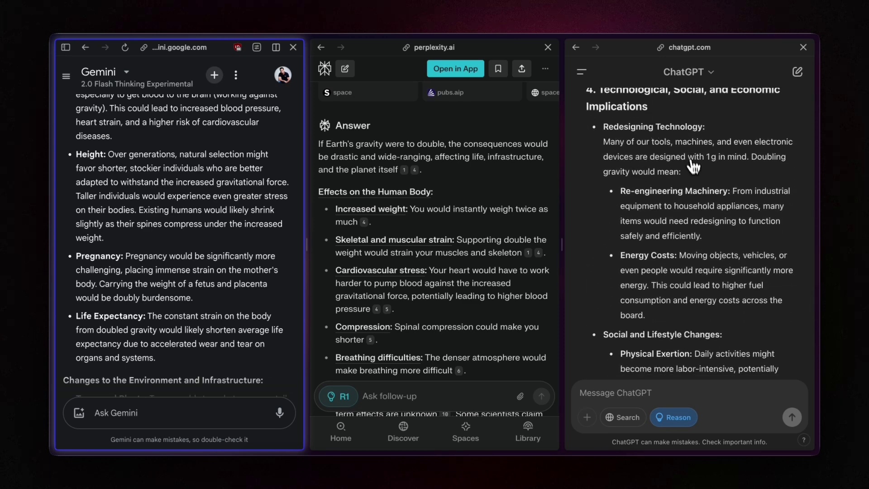
pyautogui.scroll(-1, 697, 174)
pyautogui.scroll(-2, 721, 222)
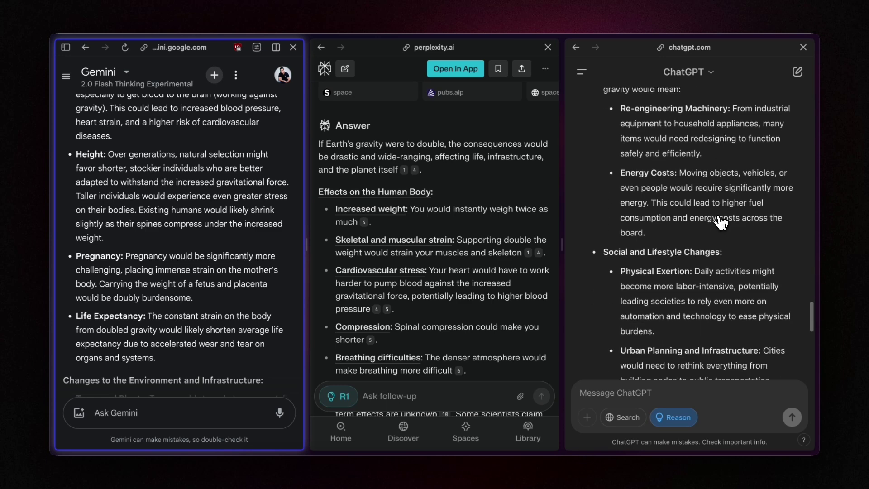
pyautogui.scroll(-1, 722, 221)
pyautogui.scroll(-1, 706, 229)
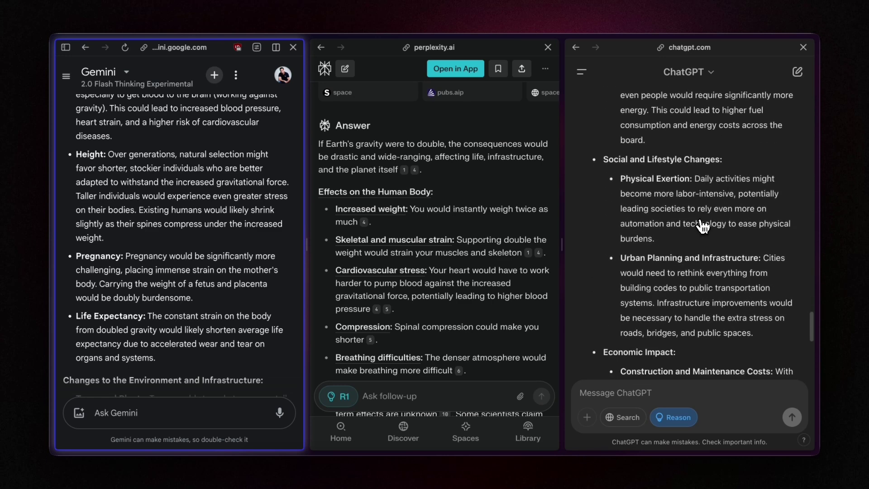
pyautogui.scroll(-4, 703, 226)
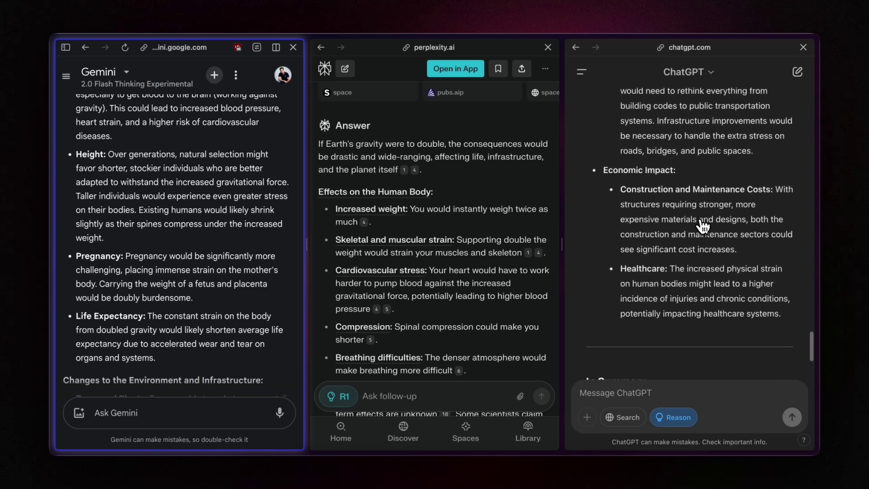
pyautogui.scroll(-4, 703, 226)
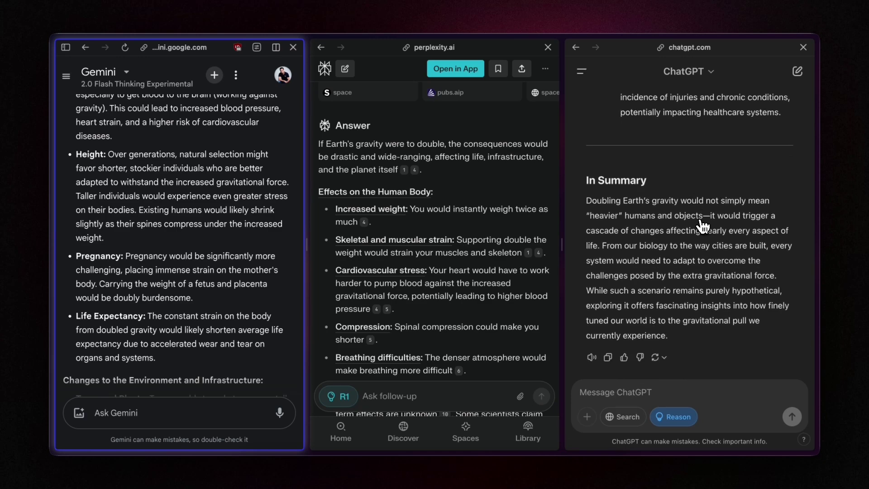
# - Look back over ChatGPT's later sections up to Water Behavior, and revisit the Cardiovascular System point in Gemini's answer
pyautogui.scroll(6, 703, 225)
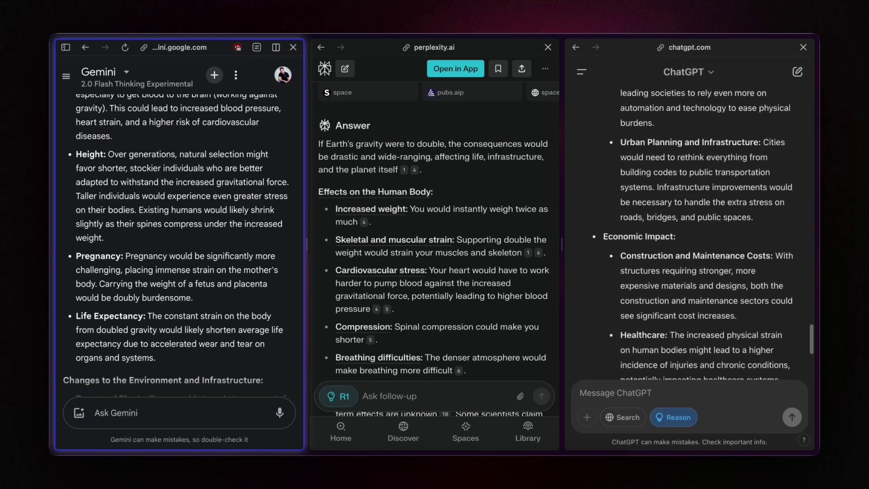
pyautogui.scroll(-3, 699, 236)
pyautogui.scroll(8, 700, 236)
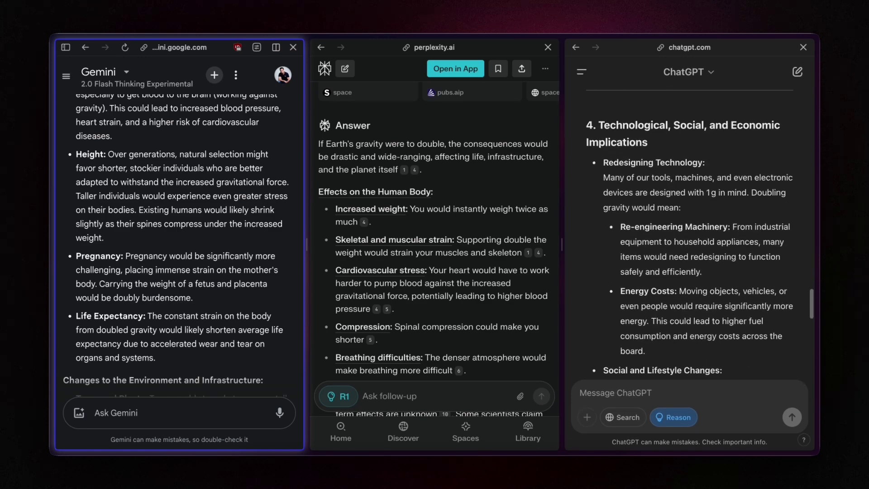
pyautogui.scroll(4, 705, 228)
pyautogui.scroll(4, 208, 246)
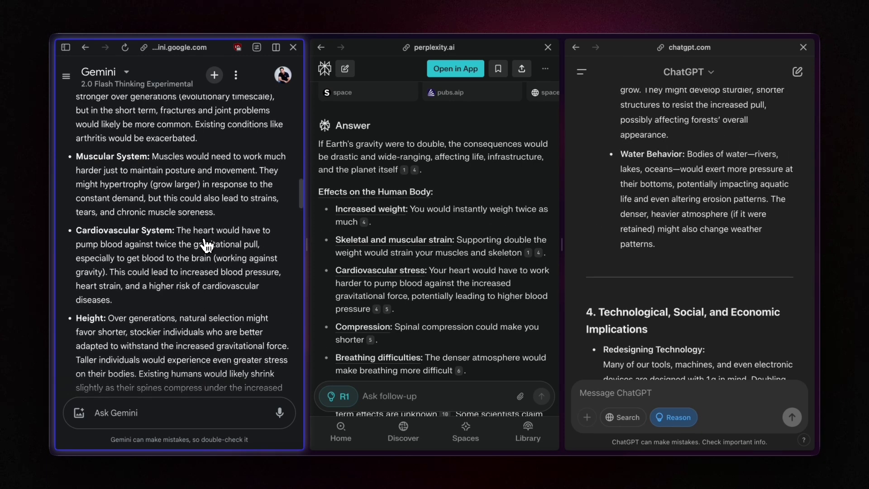
# - Look back over the opening of Gemini's doubled-gravity answer and Perplexity's sections on the human body, environment and infrastructure
pyautogui.scroll(10, 208, 246)
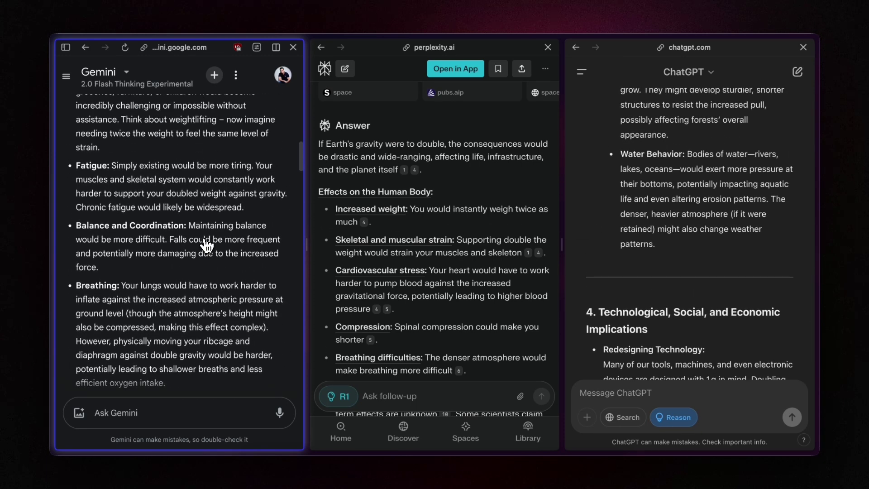
pyautogui.scroll(5, 207, 246)
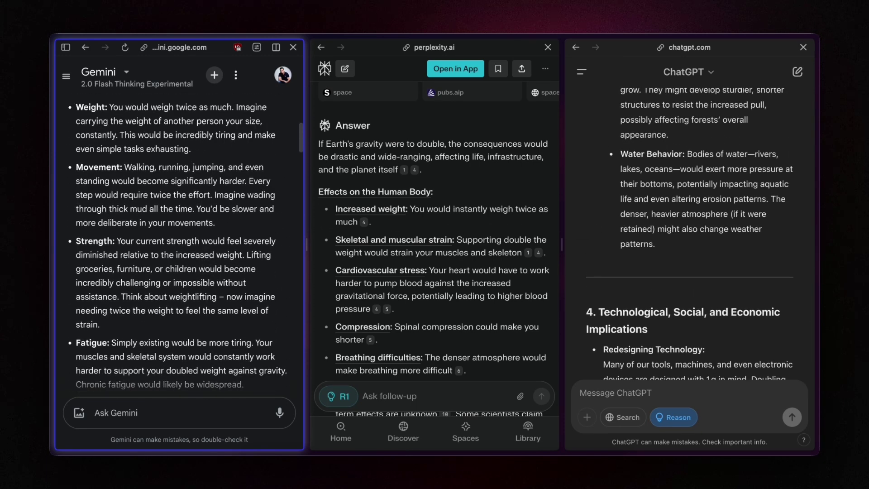
pyautogui.scroll(2, 181, 245)
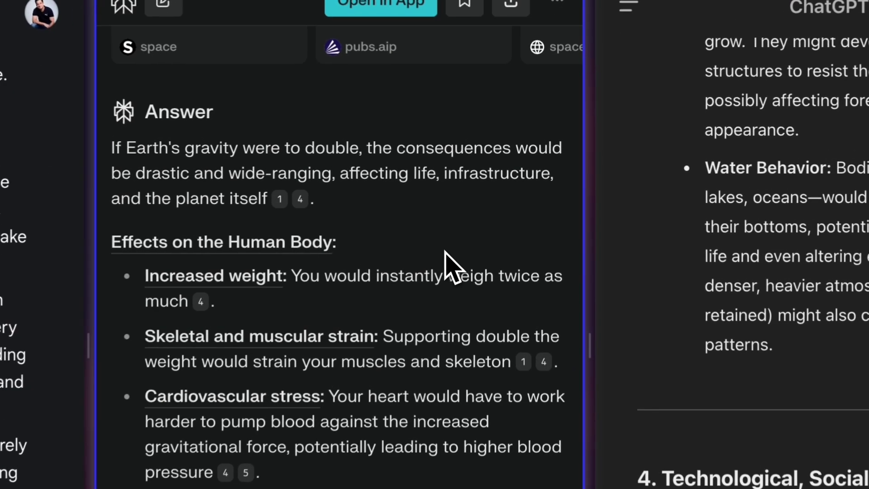
pyautogui.scroll(-7, 453, 235)
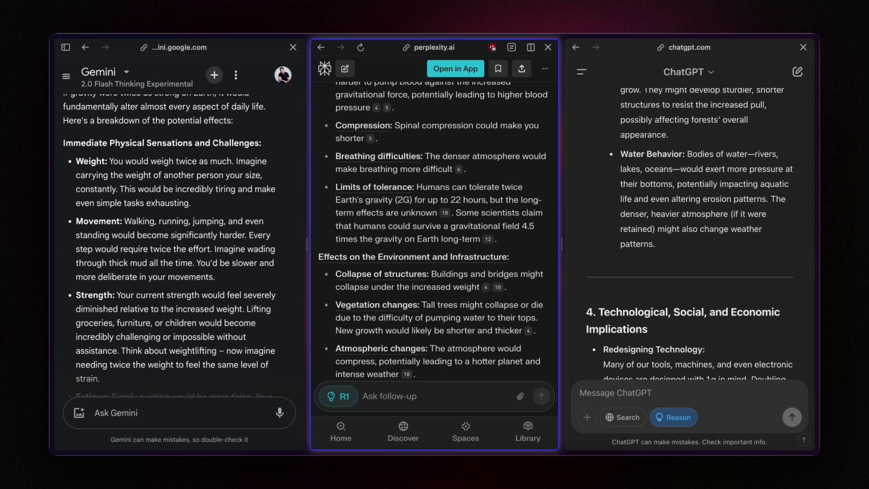
pyautogui.scroll(-5, 492, 208)
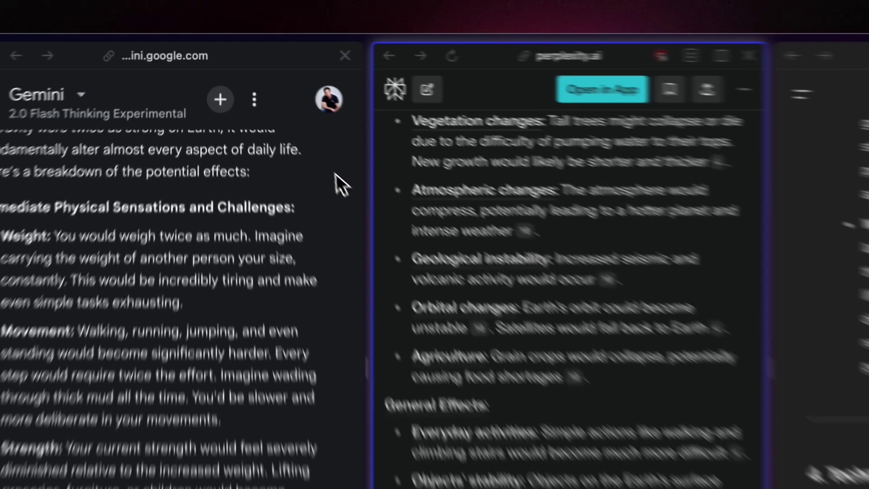
# - Start a new empty conversation in Gemini, Perplexity and ChatGPT
pyautogui.click(280, 122)
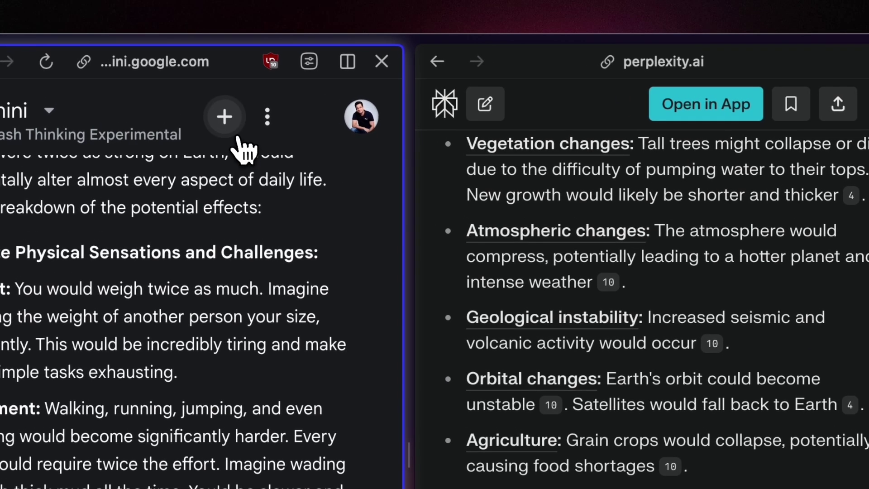
pyautogui.click(227, 118)
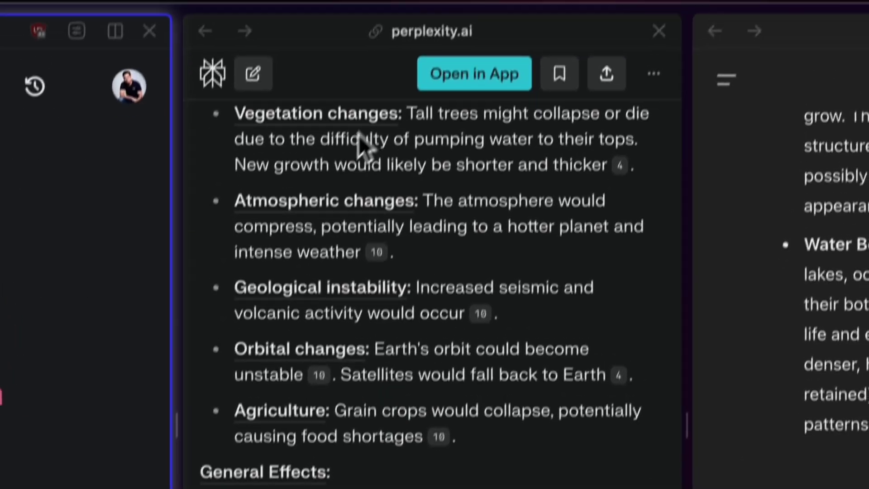
pyautogui.click(317, 201)
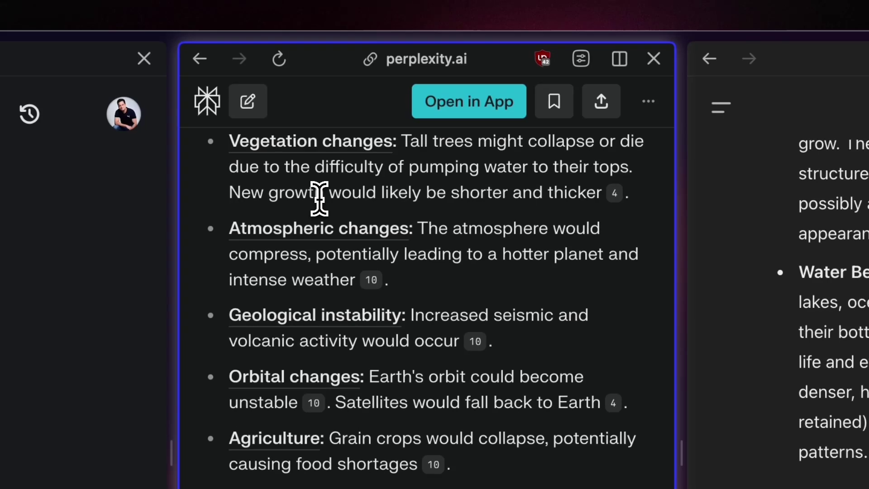
pyautogui.click(252, 111)
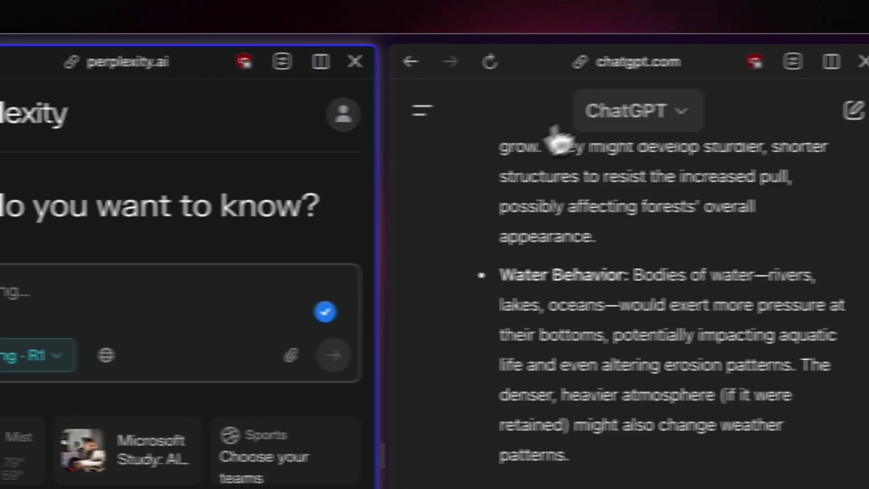
pyautogui.click(853, 111)
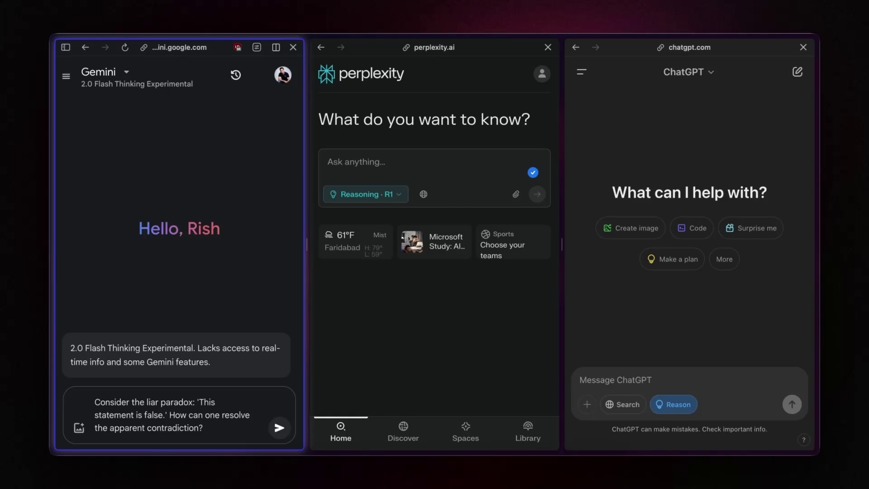
# - Copy the prompt "Consider the liar paradox: 'This statement is false.' How can one resolve the apparent contradiction?" from Gemini into Perplexity and ChatGPT
pyautogui.hotkey('ctrl', 'a')
pyautogui.hotkey('ctrl', 'c')
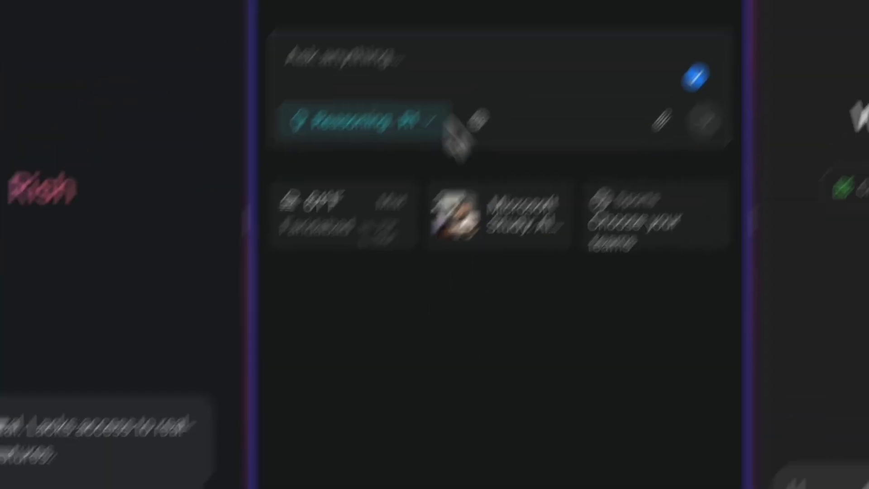
pyautogui.click(377, 174)
pyautogui.hotkey('ctrl', 'v')
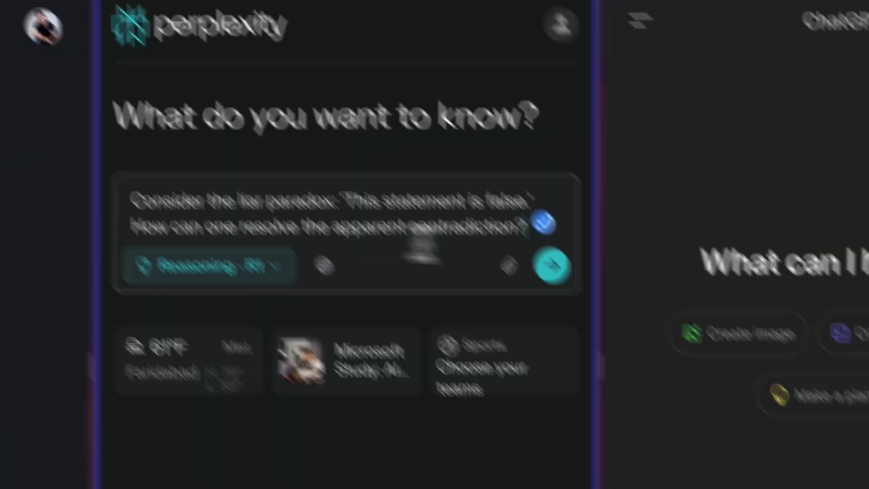
pyautogui.click(742, 484)
pyautogui.hotkey('ctrl', 'v')
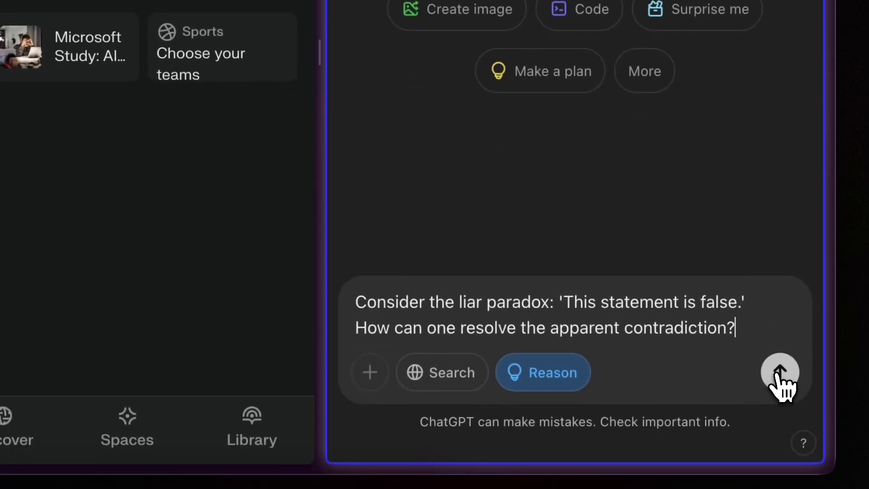
# - Submit the liar paradox prompt in ChatGPT, Perplexity and Gemini, and bring up the start of Gemini's answer
pyautogui.click(780, 393)
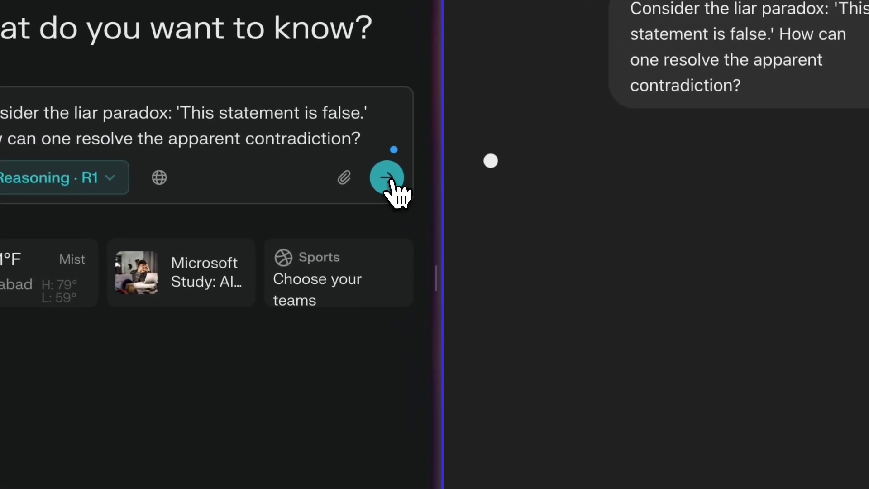
pyautogui.click(393, 178)
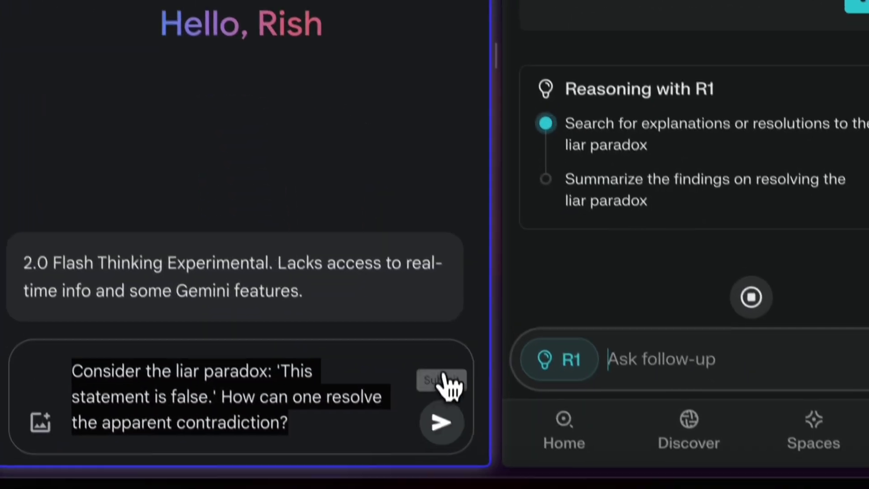
pyautogui.click(437, 402)
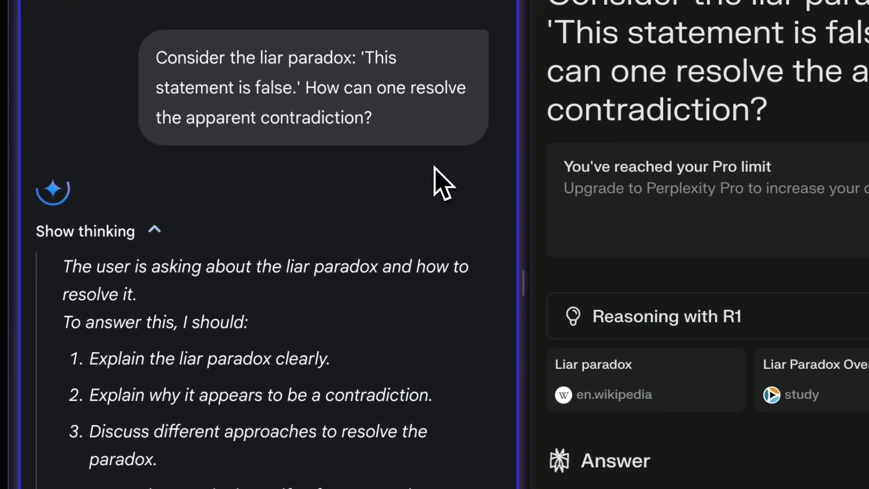
pyautogui.scroll(-5, 425, 190)
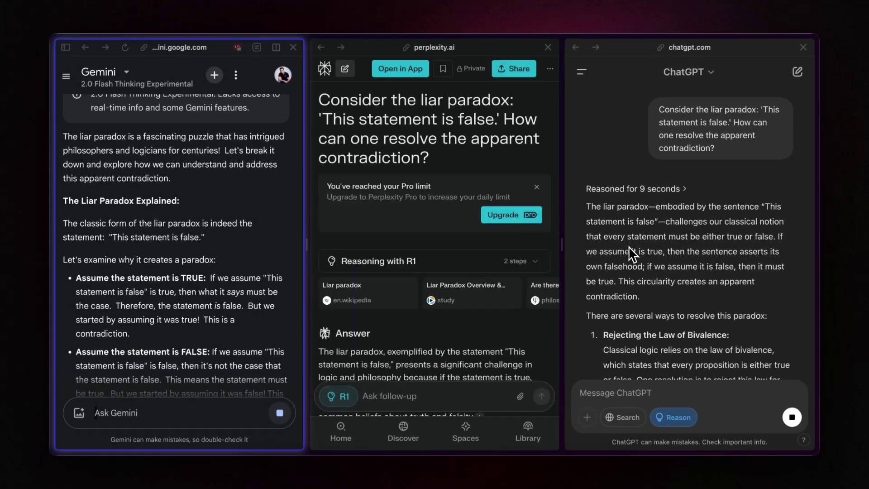
# - Read ChatGPT's liar paradox answer from the introduction through Rejecting the Law of Bivalence and Hierarchical Languages to Fixed-Point Theories
pyautogui.scroll(-1, 636, 247)
pyautogui.scroll(-2, 638, 248)
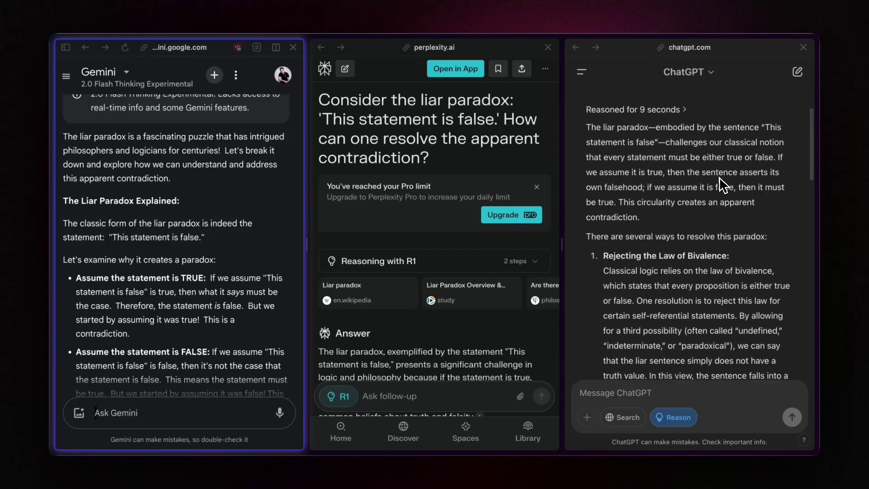
pyautogui.scroll(-4, 684, 213)
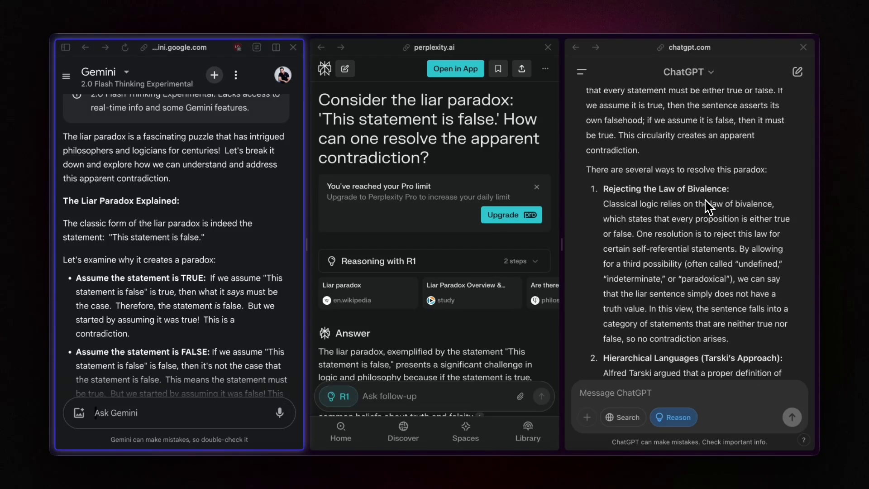
pyautogui.scroll(-2, 711, 199)
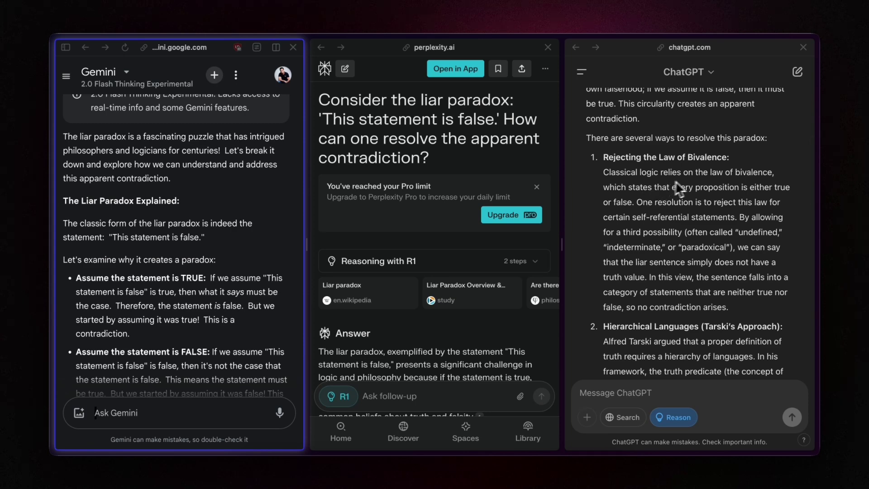
pyautogui.scroll(-1, 657, 215)
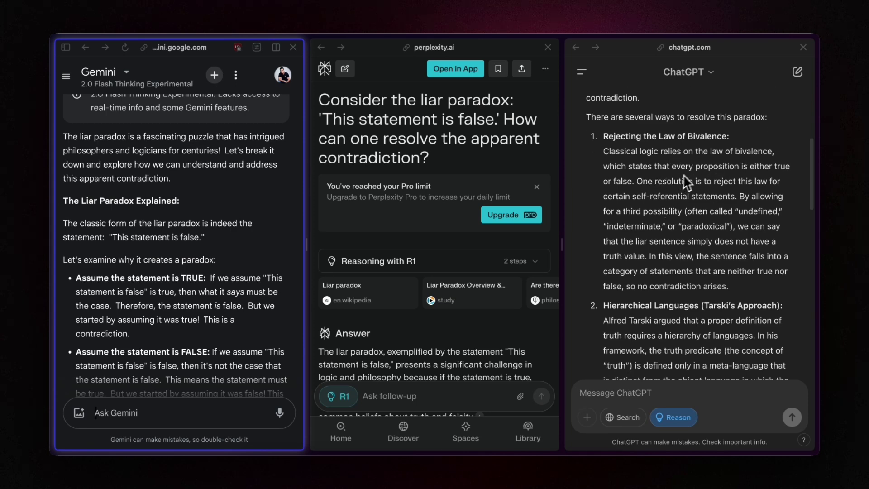
pyautogui.scroll(-5, 721, 170)
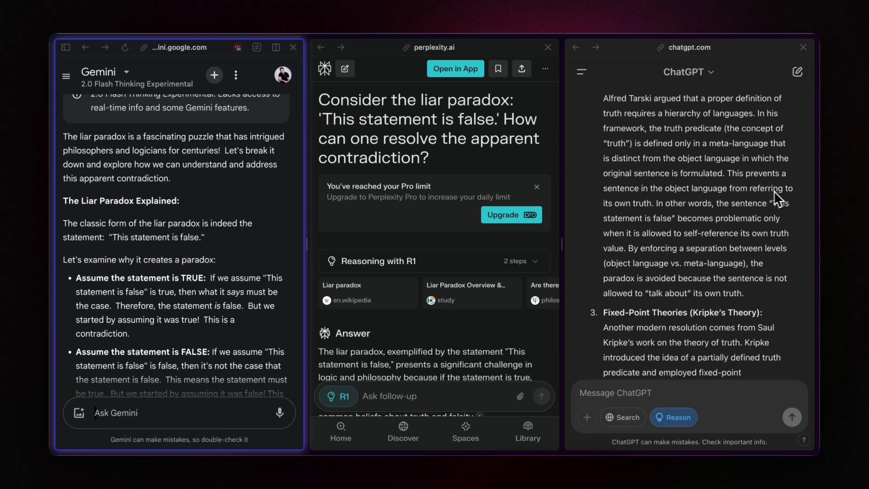
pyautogui.scroll(-1, 661, 201)
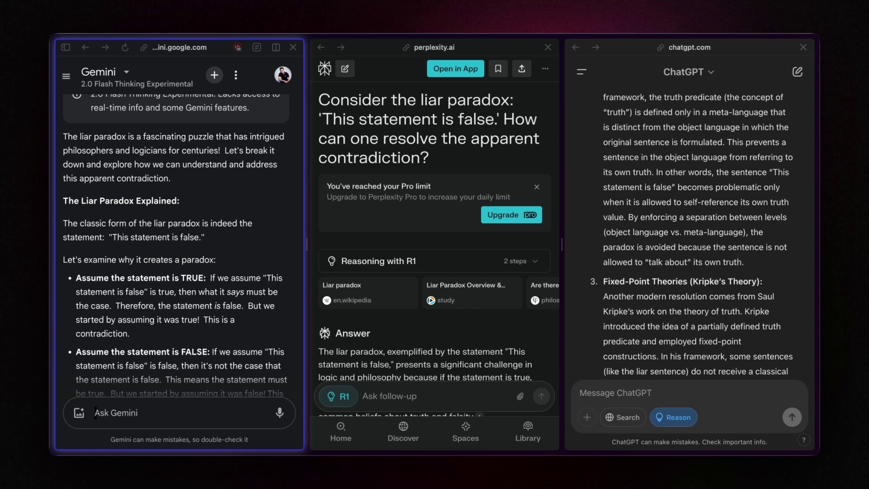
pyautogui.scroll(-1, 739, 254)
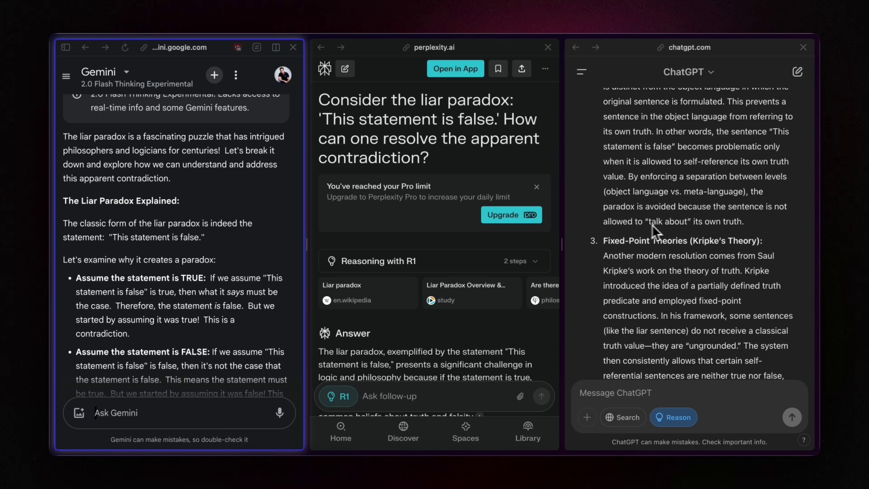
# - Examine ChatGPT's Summary and closing paragraphs, looking back at the Tarski and Kripke approaches
pyautogui.scroll(-10, 729, 235)
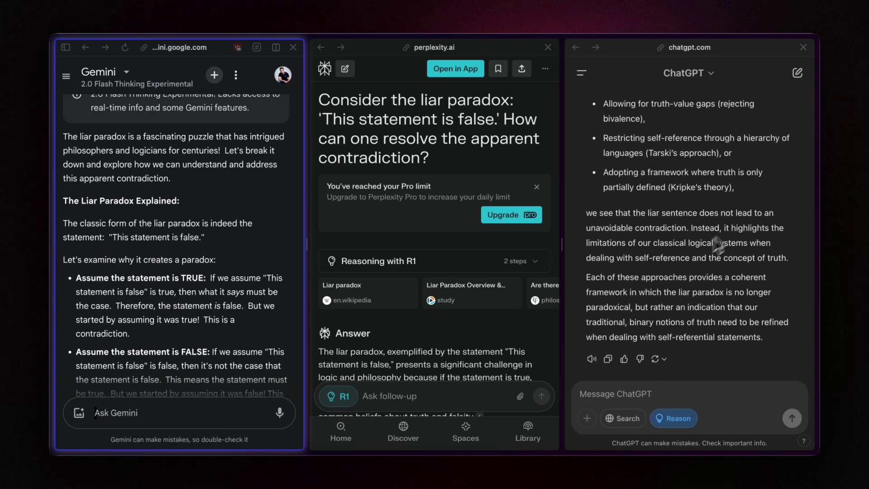
pyautogui.scroll(6, 688, 229)
pyautogui.scroll(3, 688, 223)
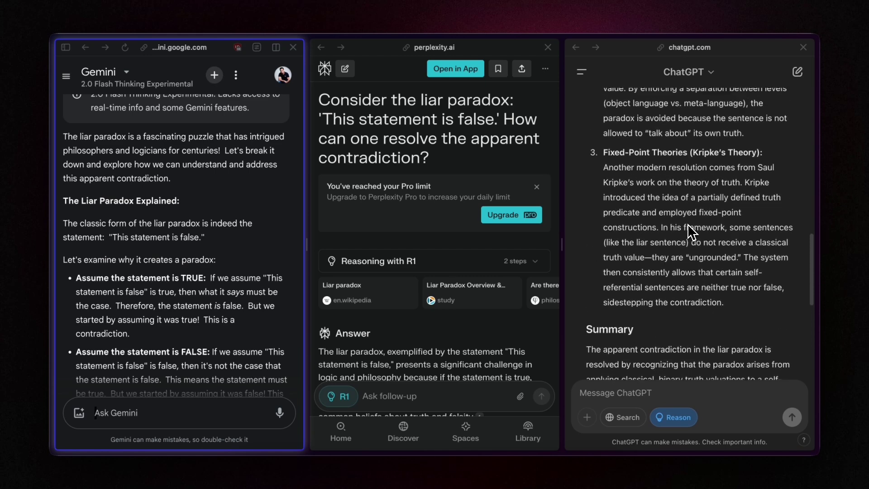
pyautogui.scroll(2, 702, 233)
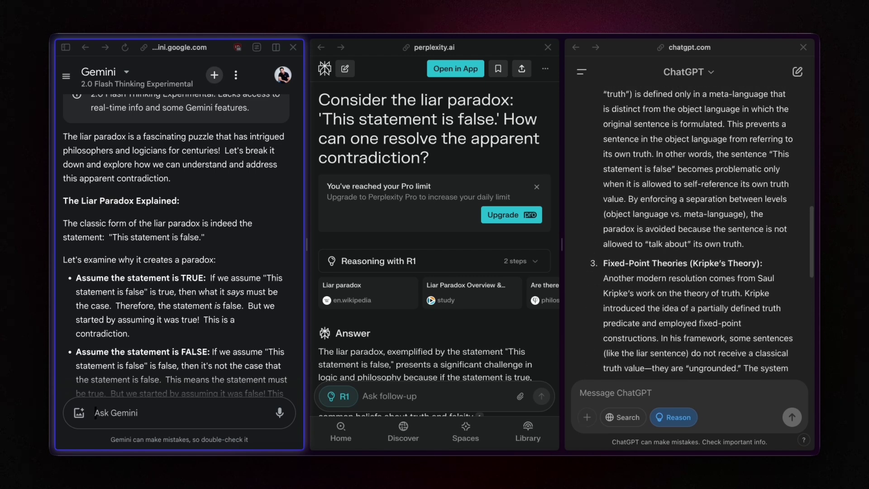
pyautogui.scroll(-10, 702, 233)
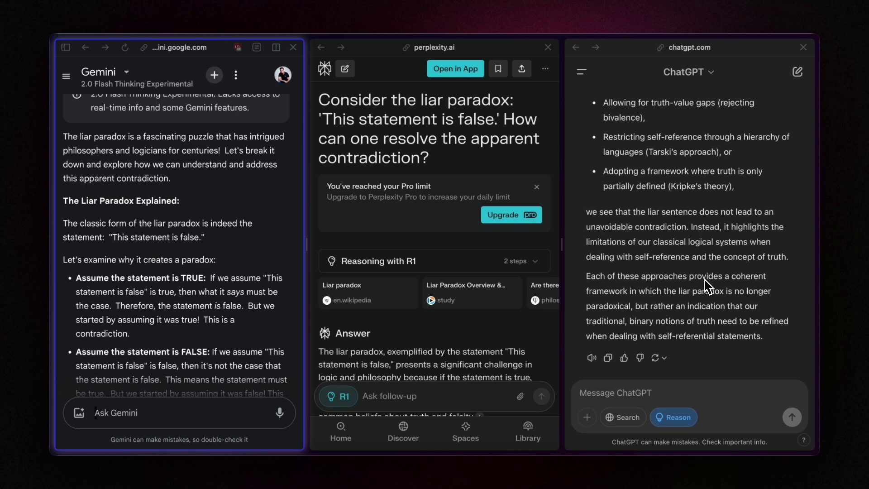
pyautogui.scroll(4, 689, 235)
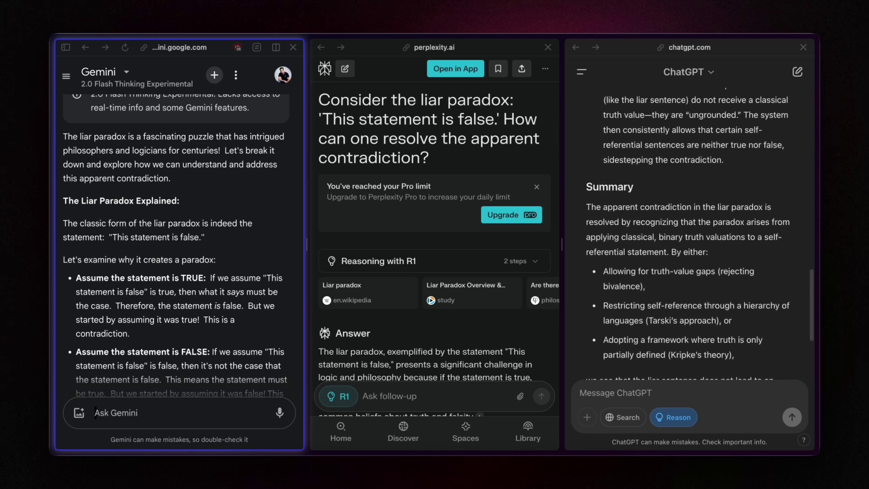
pyautogui.scroll(-4, 690, 235)
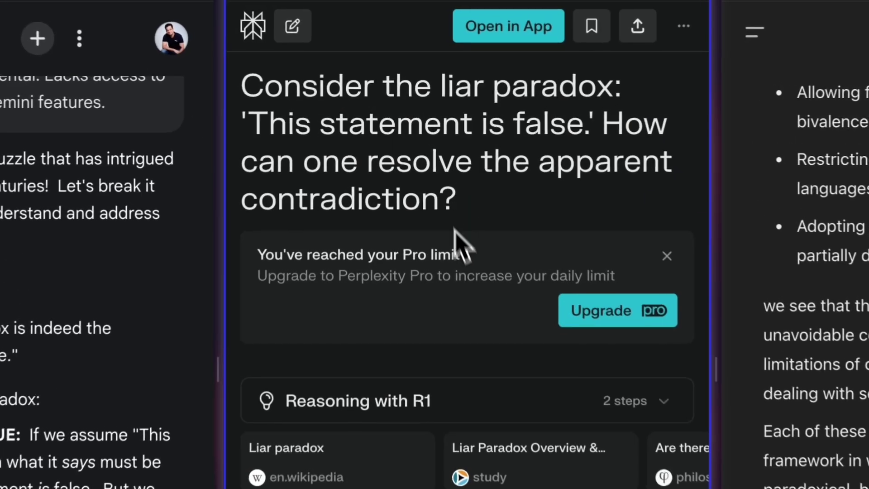
# - Read Perplexity's approaches to the liar paradox, from Rejecting Bivalence and Fuzzy Logic to Implicit Assertion of Truth
pyautogui.scroll(-5, 430, 190)
pyautogui.scroll(-2, 467, 357)
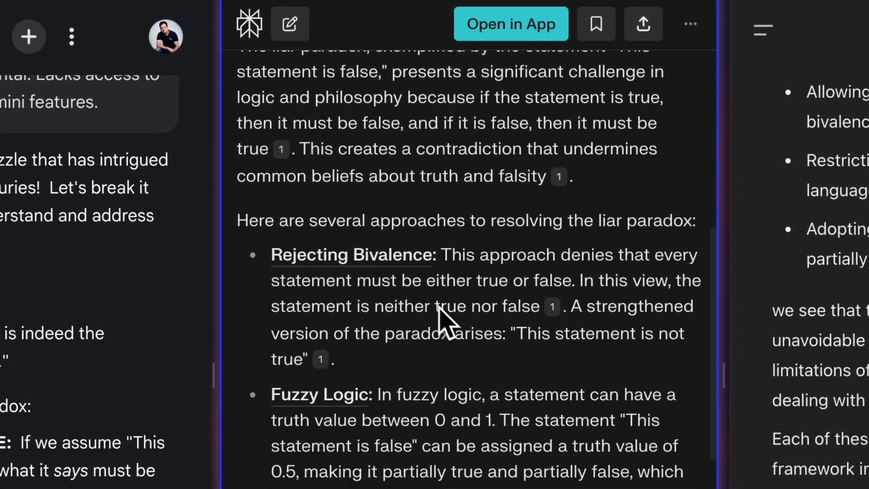
pyautogui.scroll(-2, 443, 317)
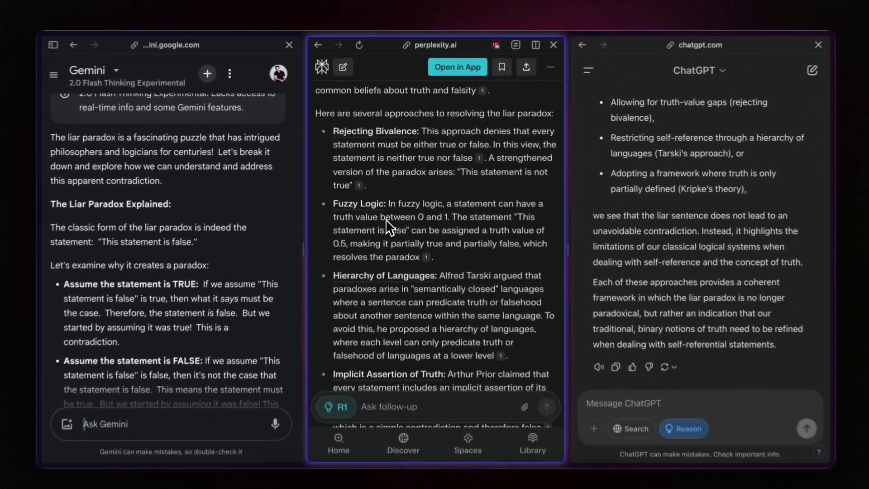
pyautogui.scroll(-1, 389, 219)
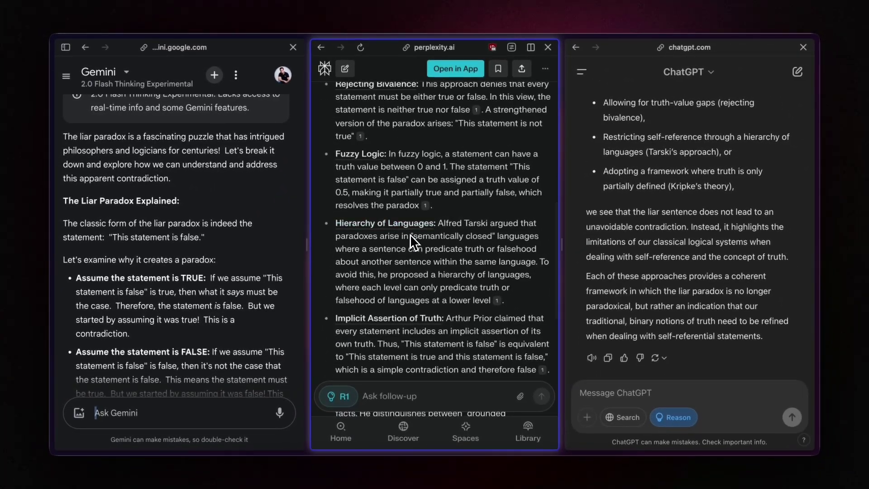
# - Compare ChatGPT's Rejecting the Law of Bivalence point with Perplexity's Rejecting Bivalence point
pyautogui.scroll(6, 734, 174)
pyautogui.scroll(4, 723, 172)
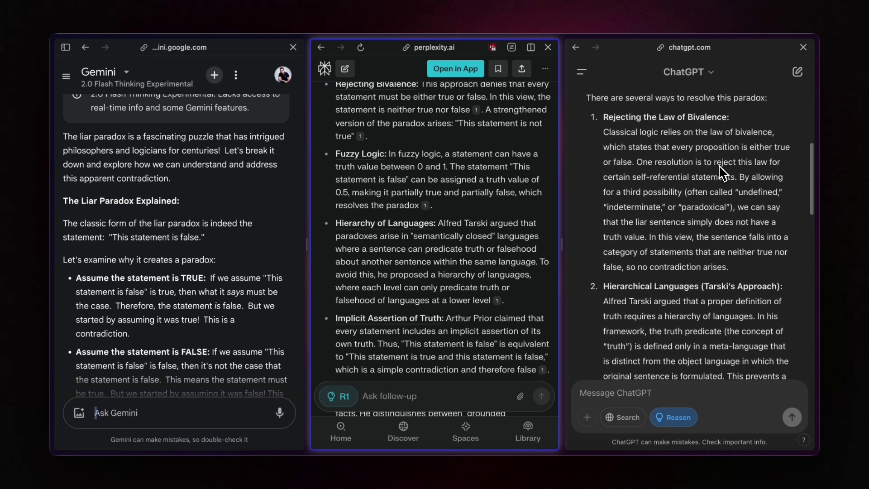
pyautogui.scroll(2, 482, 202)
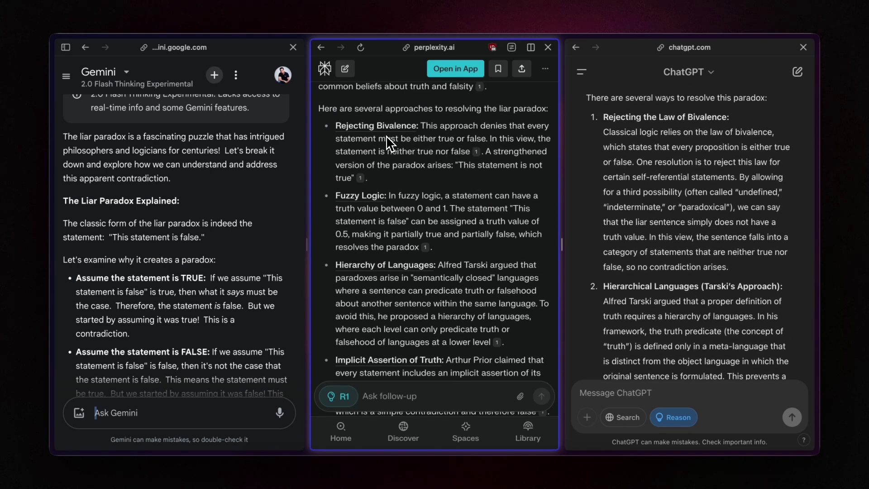
# - Read Perplexity's remaining liar paradox approaches, from Hierarchy of Languages through Contingent Facts and Syntactical Error to the closing note on consensus
pyautogui.scroll(-2, 421, 221)
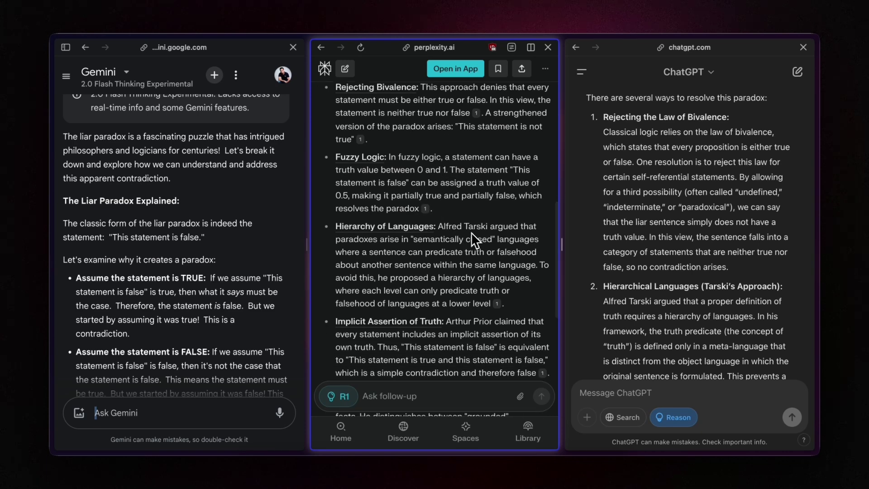
pyautogui.scroll(-3, 465, 230)
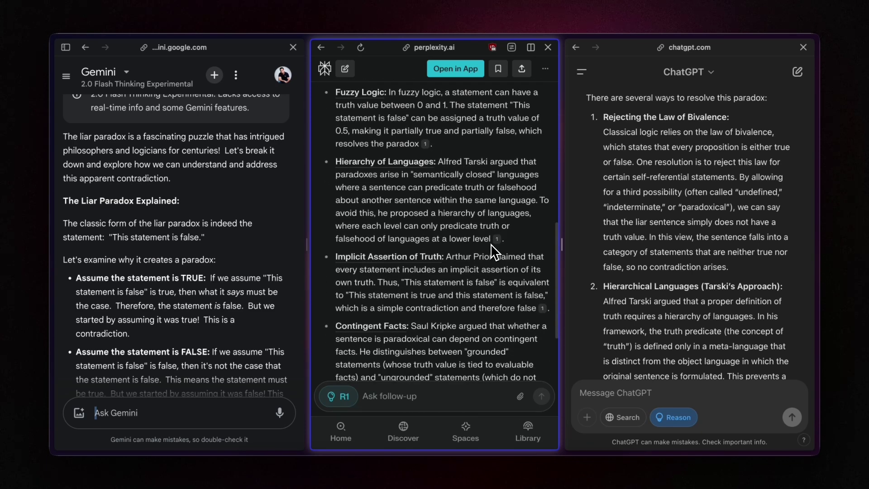
pyautogui.scroll(-5, 489, 258)
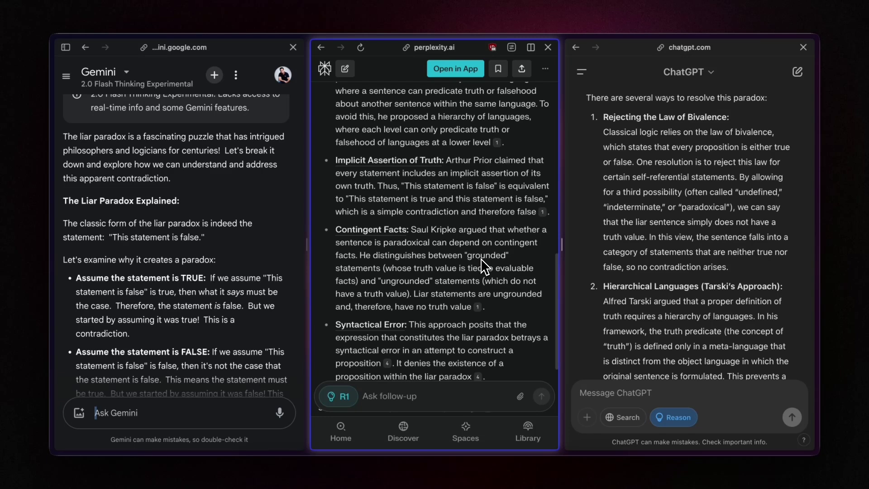
pyautogui.scroll(-2, 481, 260)
pyautogui.scroll(-1, 502, 274)
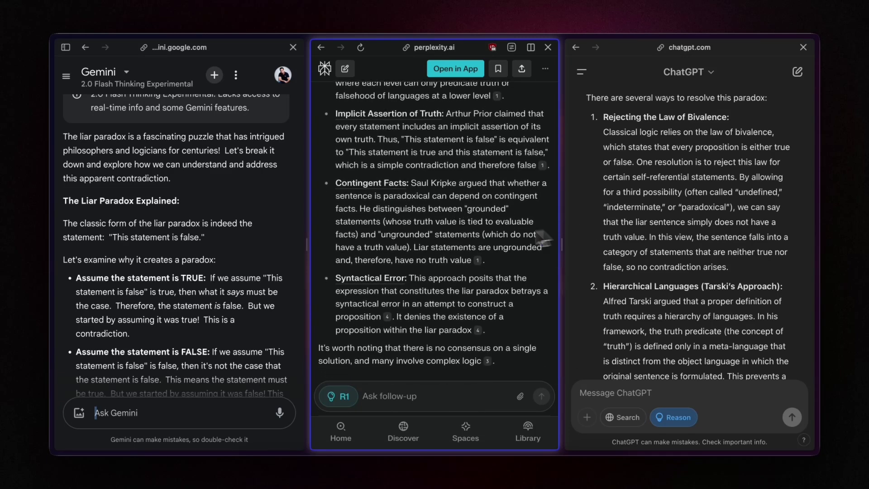
pyautogui.scroll(-3, 485, 244)
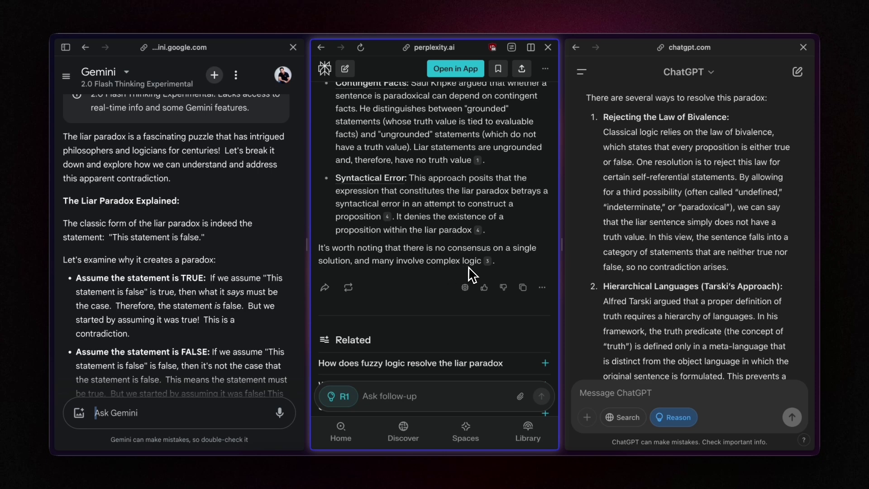
# - Return to the start of Perplexity's liar paradox answer and compare its introduction with Gemini's opening explanation
pyautogui.scroll(10, 472, 253)
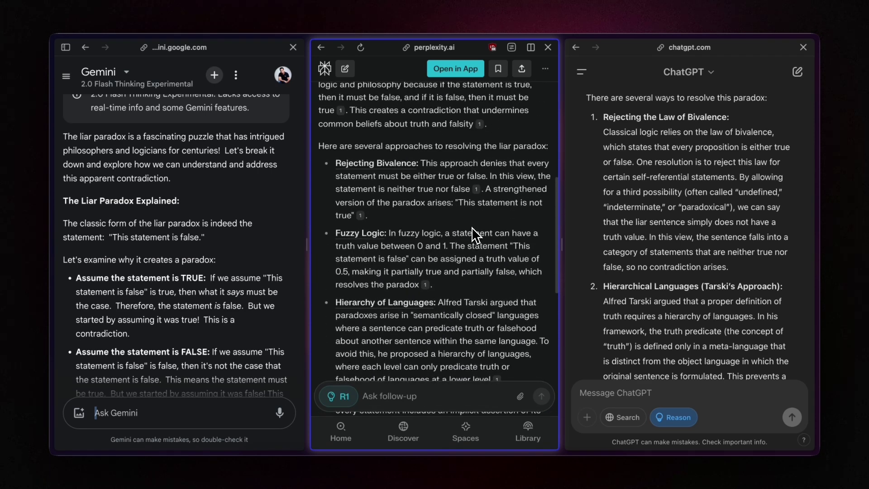
pyautogui.scroll(2, 472, 227)
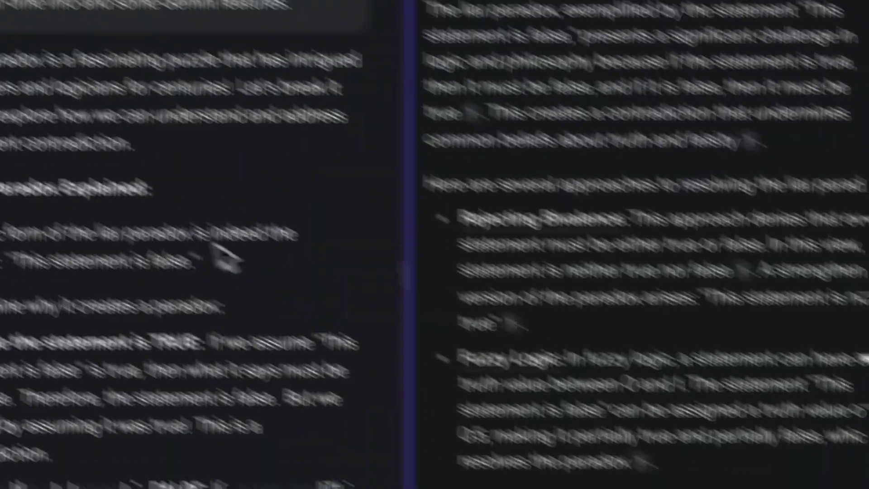
pyautogui.scroll(-2, 406, 272)
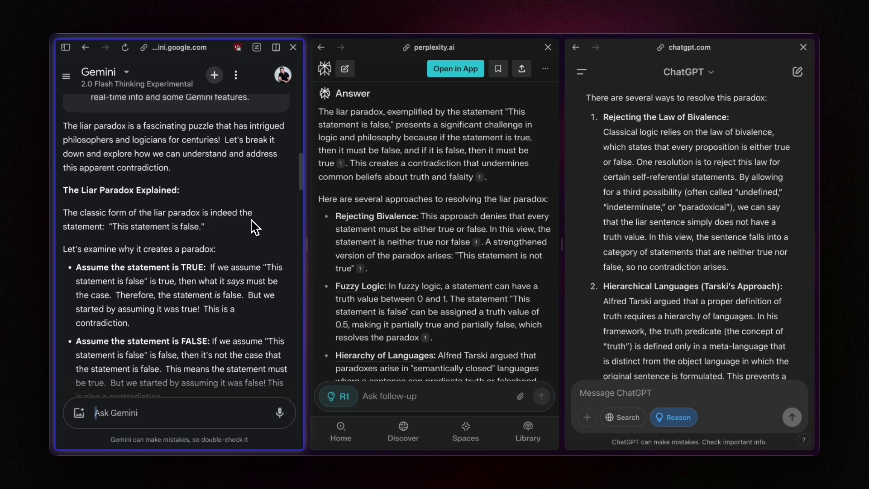
pyautogui.scroll(2, 449, 194)
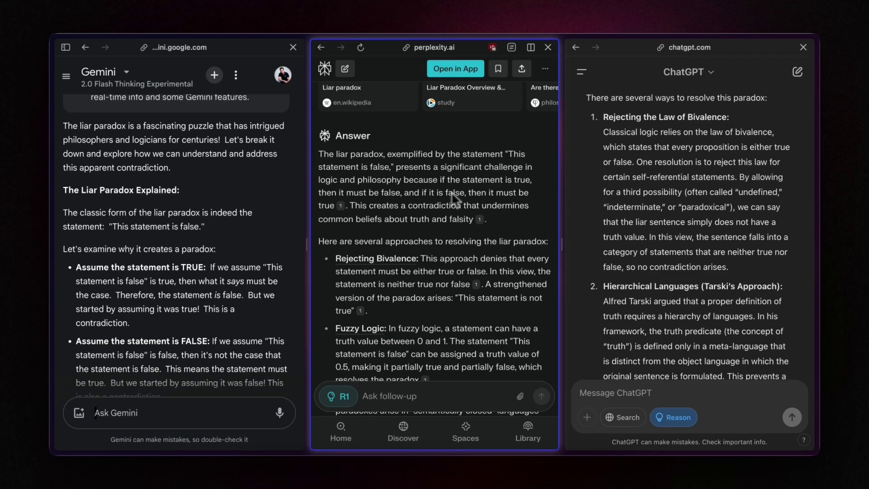
# - Read Gemini's The Liar Paradox Explained section with its TRUE and FALSE assumptions, highlighting "We seem to be stuck in a loop"
pyautogui.click(263, 144)
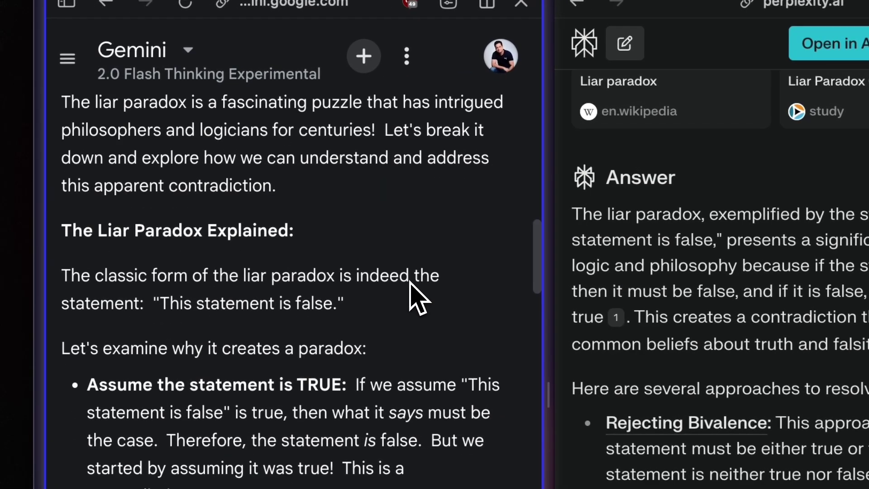
pyautogui.scroll(-2, 410, 283)
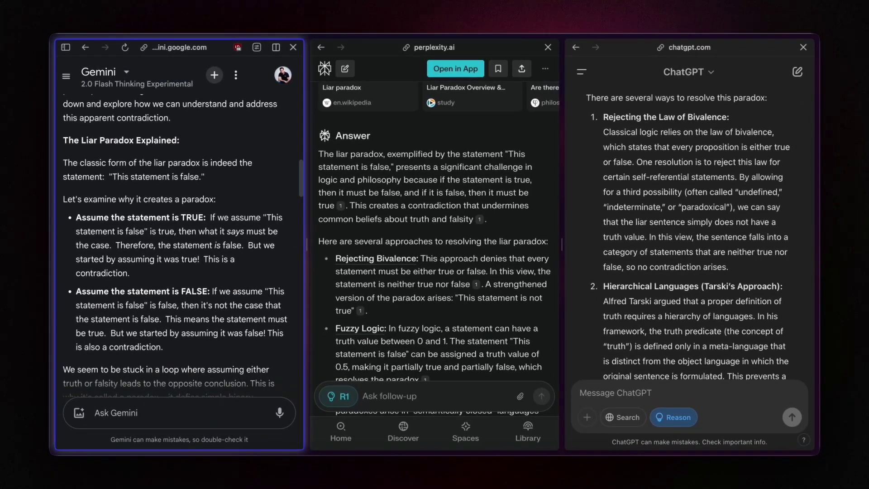
pyautogui.scroll(-2, 239, 196)
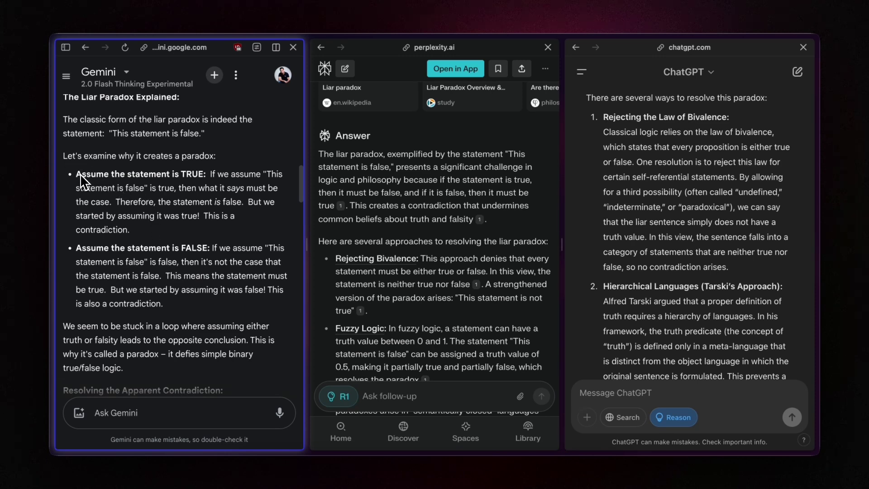
pyautogui.scroll(-3, 196, 173)
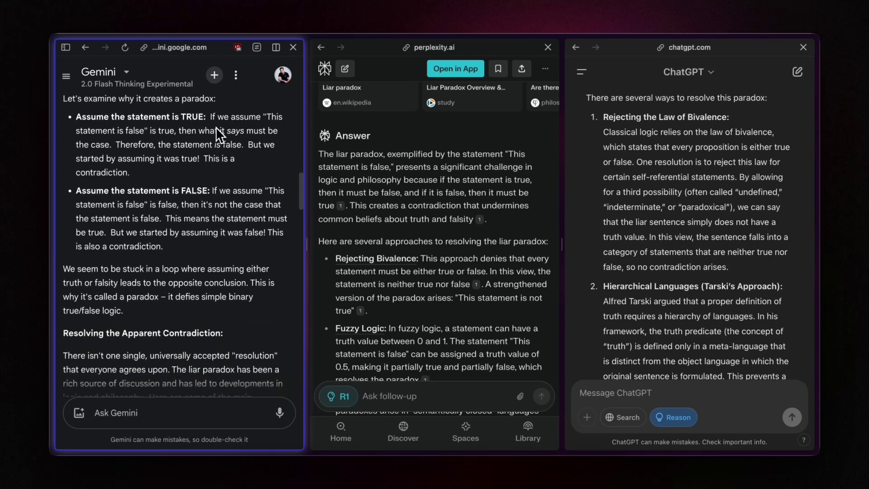
pyautogui.scroll(-5, 211, 249)
pyautogui.scroll(5, 209, 208)
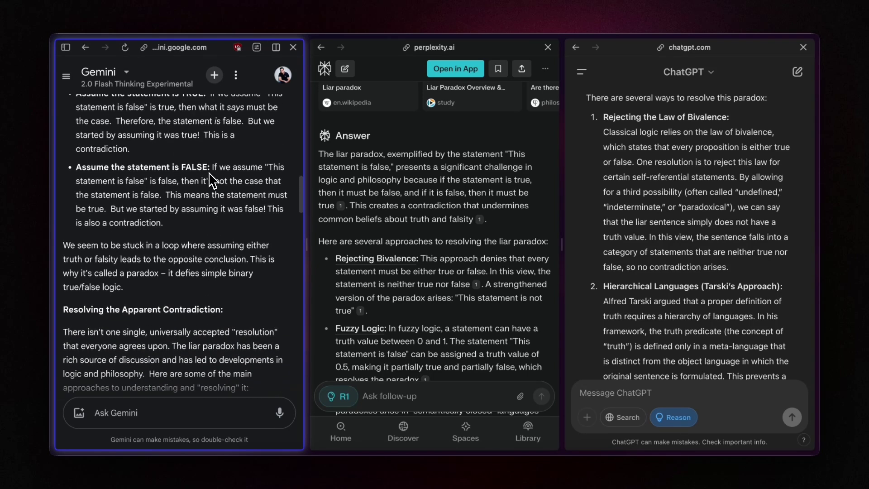
pyautogui.scroll(-4, 181, 179)
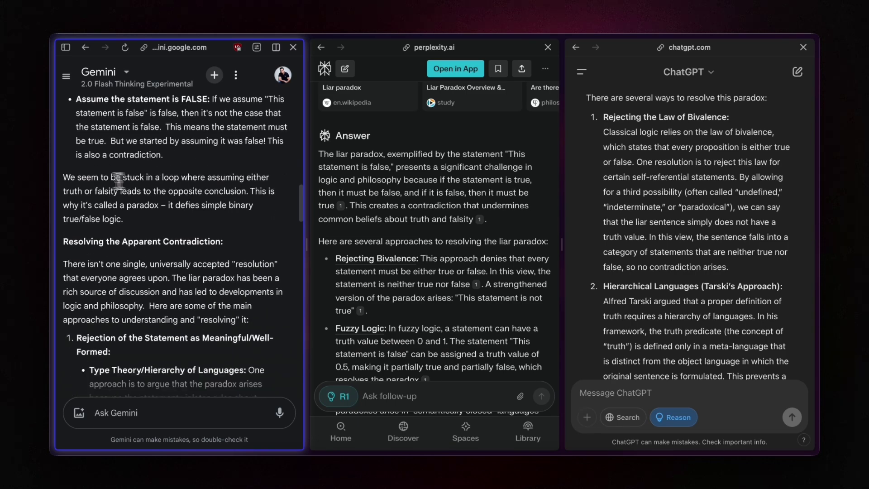
pyautogui.moveTo(63, 178); pyautogui.dragTo(88, 178)
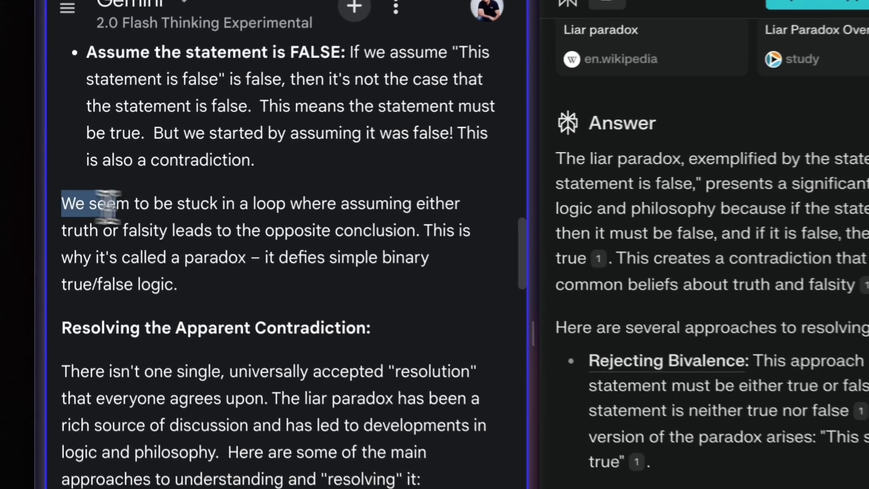
pyautogui.moveTo(108, 206); pyautogui.dragTo(297, 205)
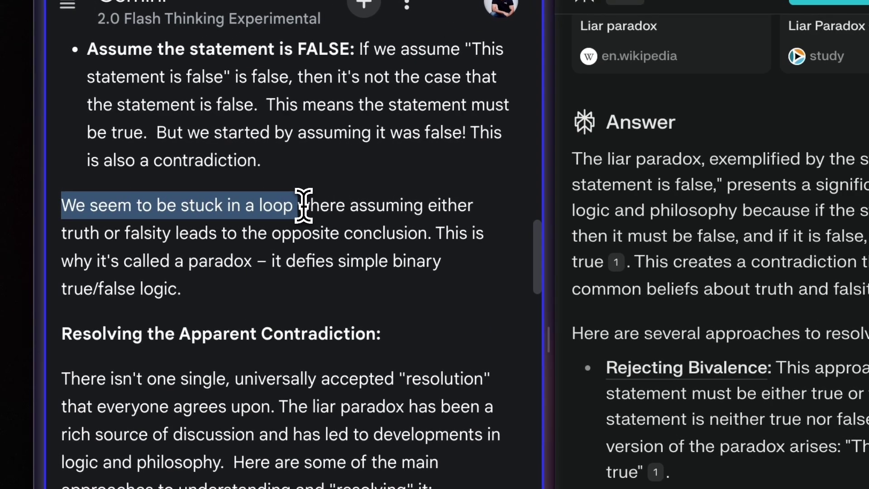
# - Read Gemini's resolution approaches, from Type Theory/Hierarchy of Languages and Self-Reference through Truth-Value Gaps and Paraconsistent Logic to Context and Intention
pyautogui.scroll(-4, 299, 256)
pyautogui.scroll(-10, 307, 267)
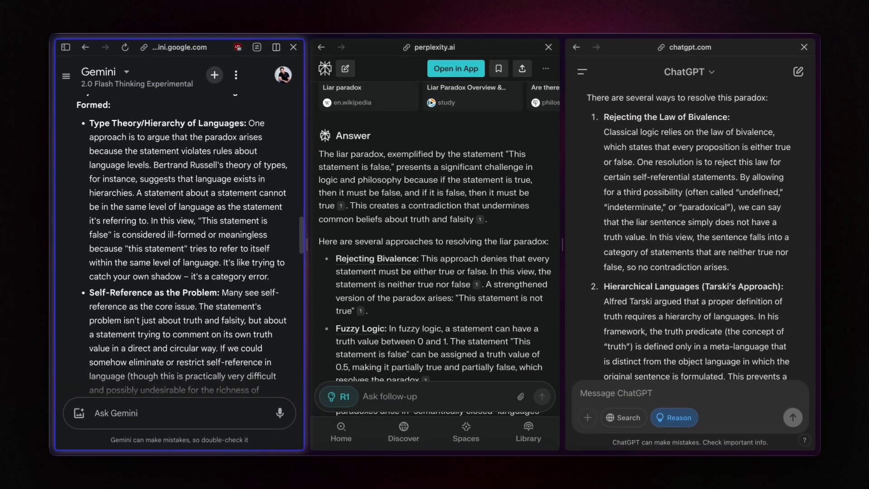
pyautogui.scroll(-3, 200, 224)
pyautogui.scroll(-3, 239, 216)
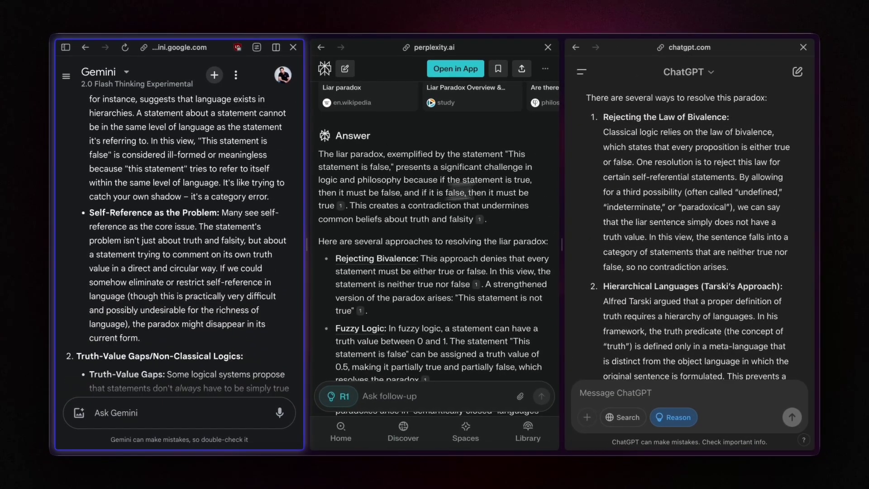
pyautogui.scroll(-3, 239, 216)
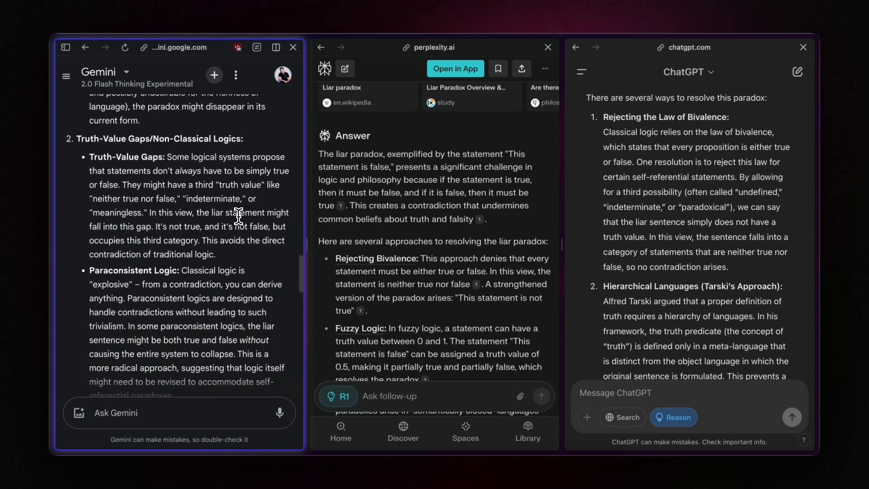
pyautogui.scroll(-2, 238, 216)
pyautogui.scroll(-5, 238, 216)
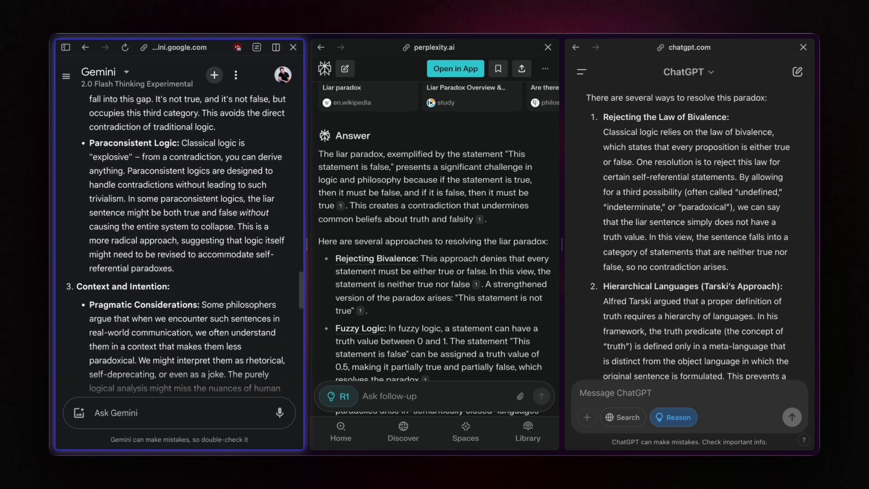
pyautogui.scroll(-1, 181, 240)
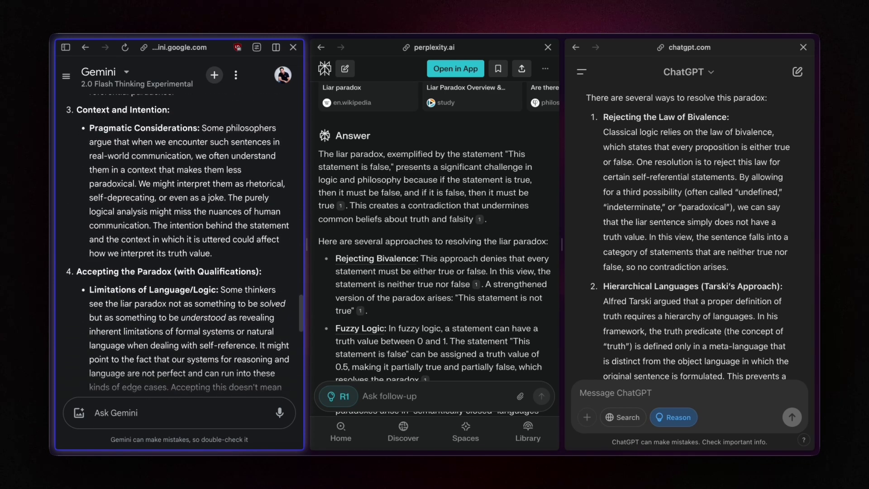
# - Read Gemini's Accepting the Paradox point, the Which "Resolution" is Correct? section, and the In Summary section through the closing paragraph
pyautogui.scroll(-2, 181, 240)
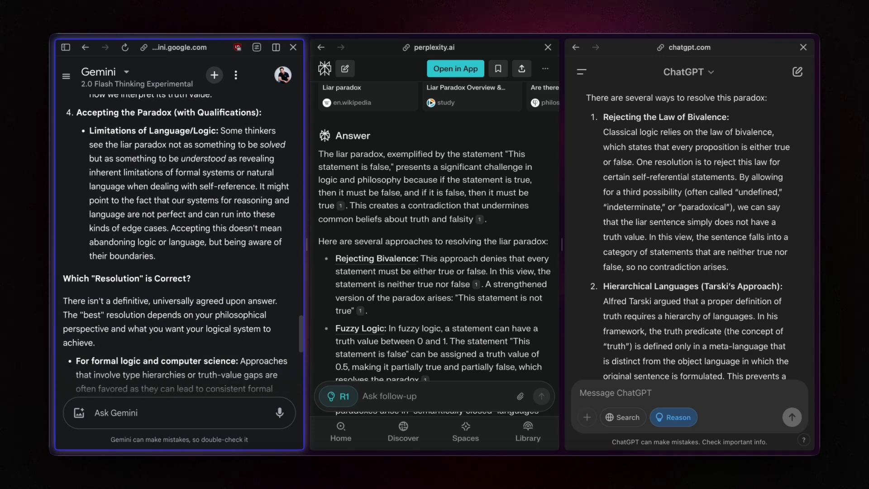
pyautogui.scroll(-1, 239, 218)
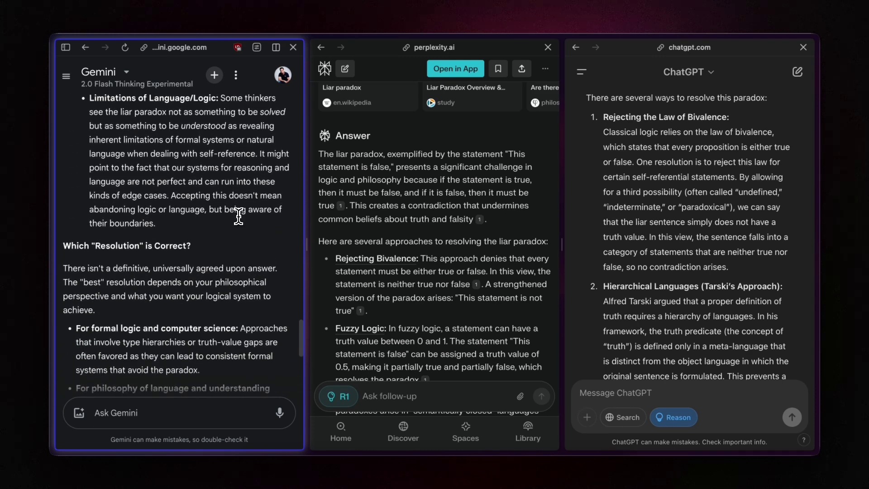
pyautogui.scroll(-2, 238, 217)
pyautogui.scroll(-1, 238, 216)
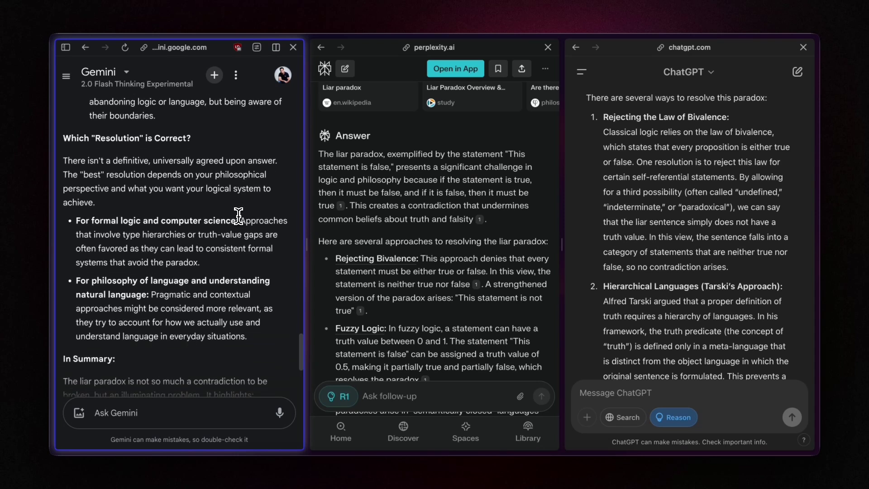
pyautogui.scroll(-3, 238, 216)
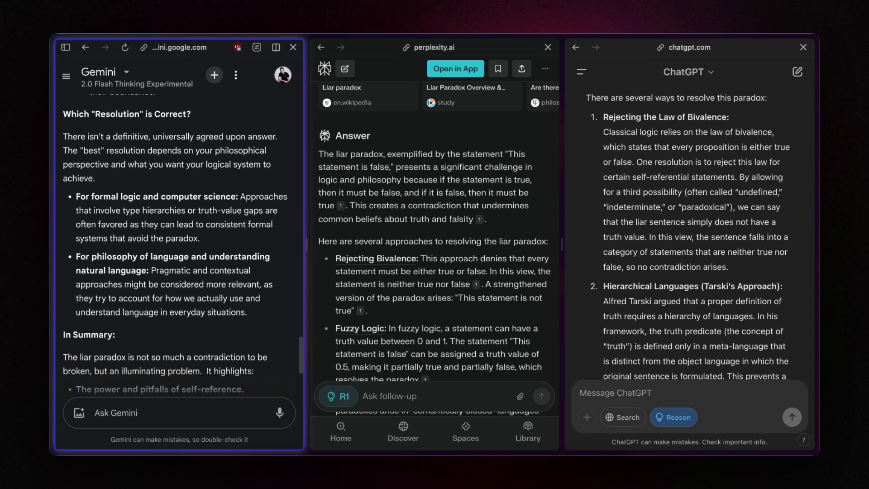
pyautogui.scroll(-2, 239, 216)
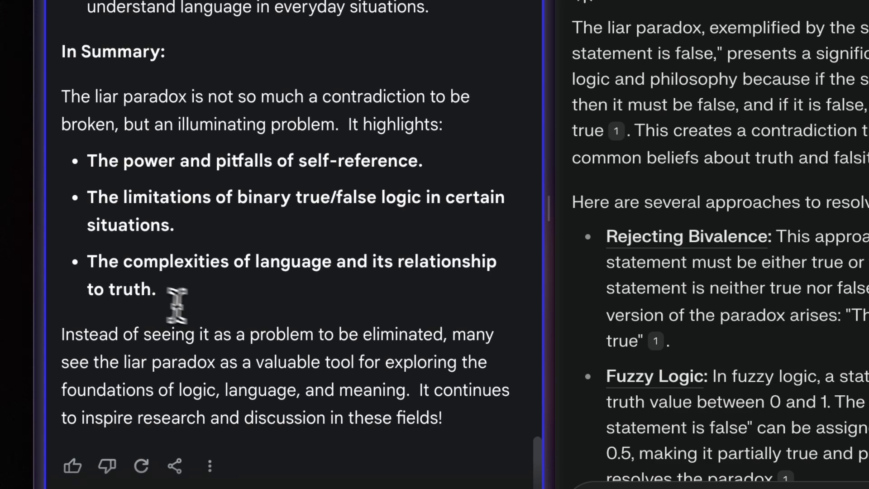
pyautogui.scroll(-3, 179, 301)
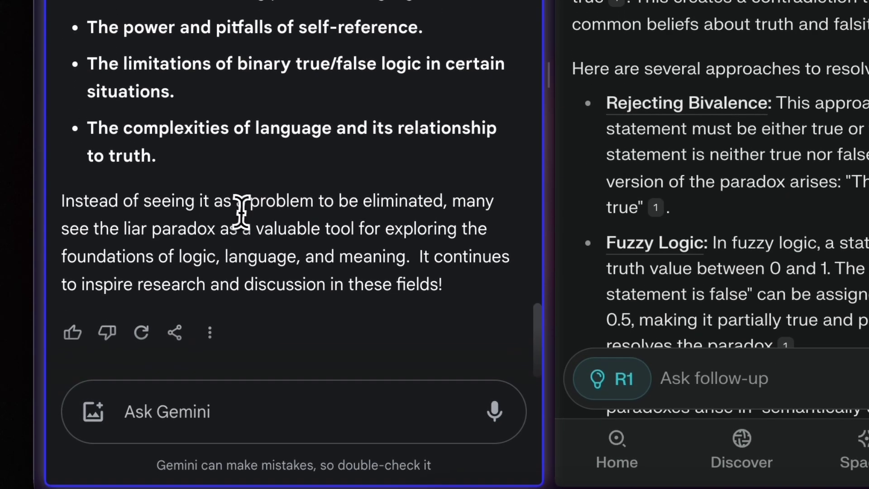